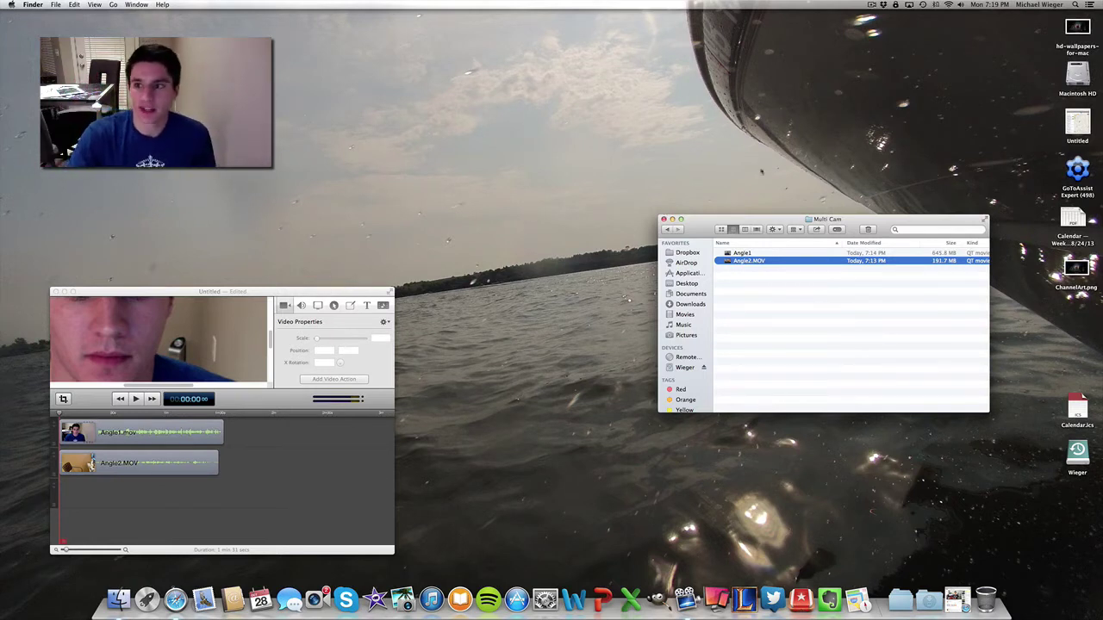
- Add the desktop wallpaper image to the project timeline and maximize the editor window
click(1078, 31)
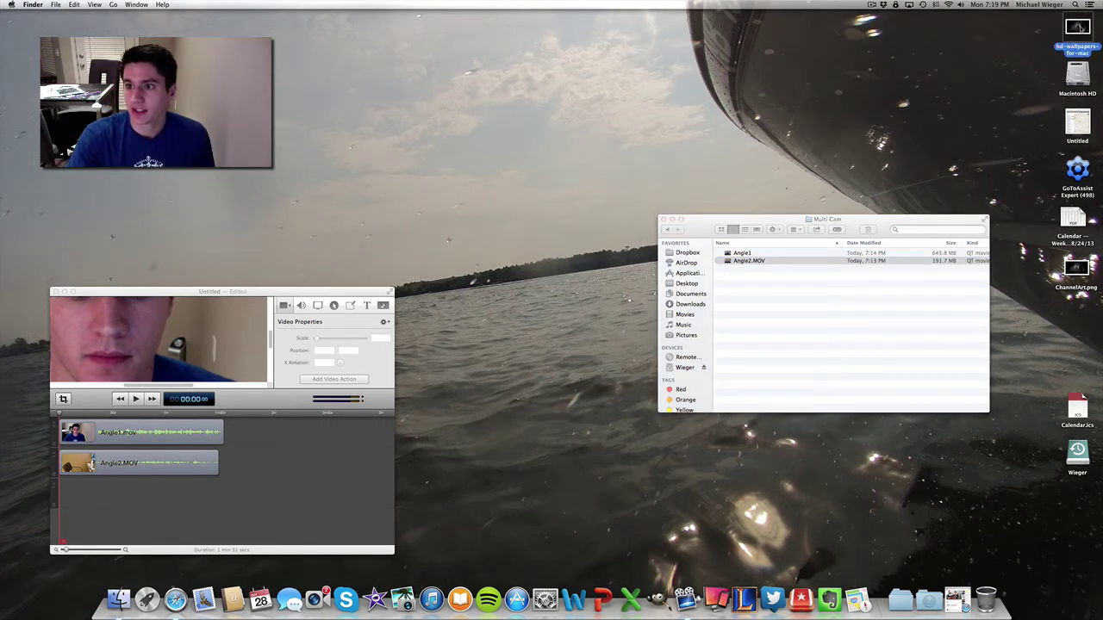
drag(1077, 29, 63, 491)
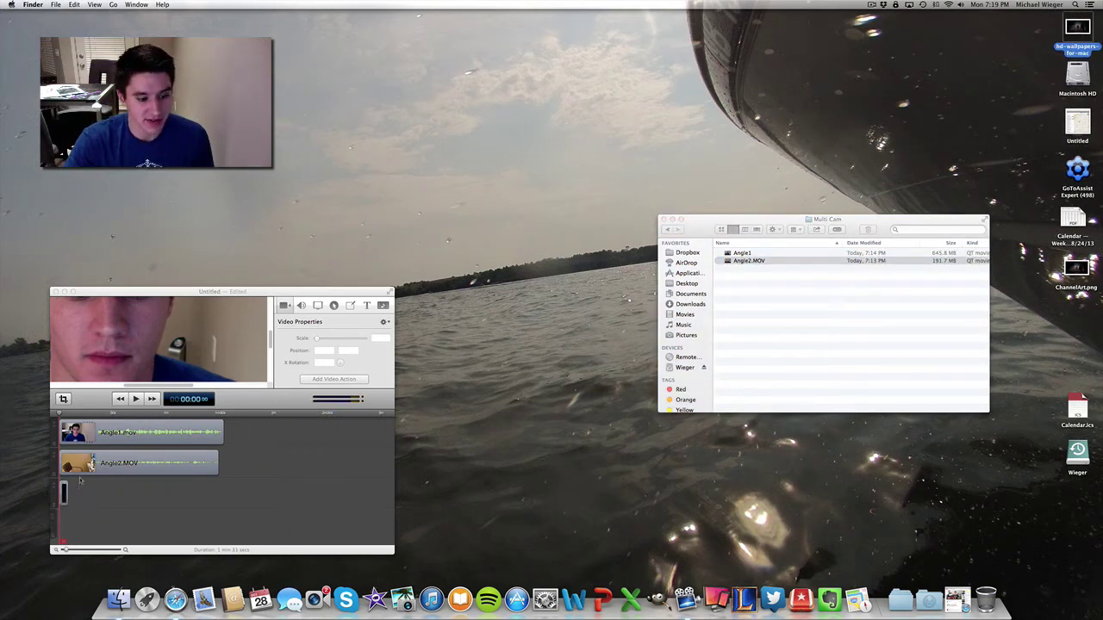
click(73, 292)
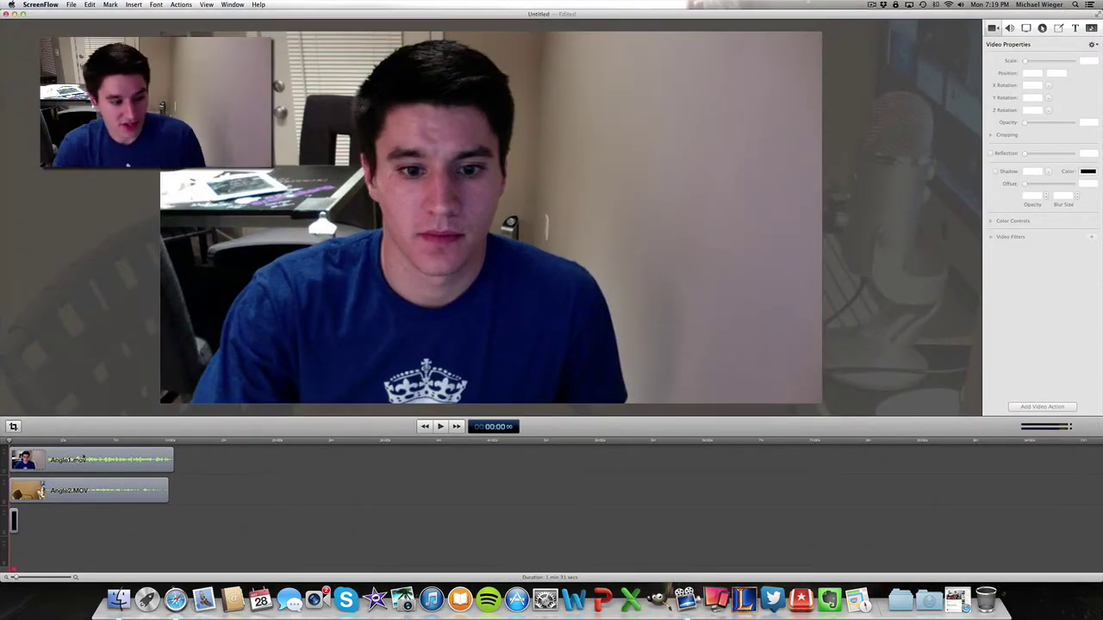
- Scale Angle2.MOV to 68% and move it to the top track above Angle1.mov
click(323, 371)
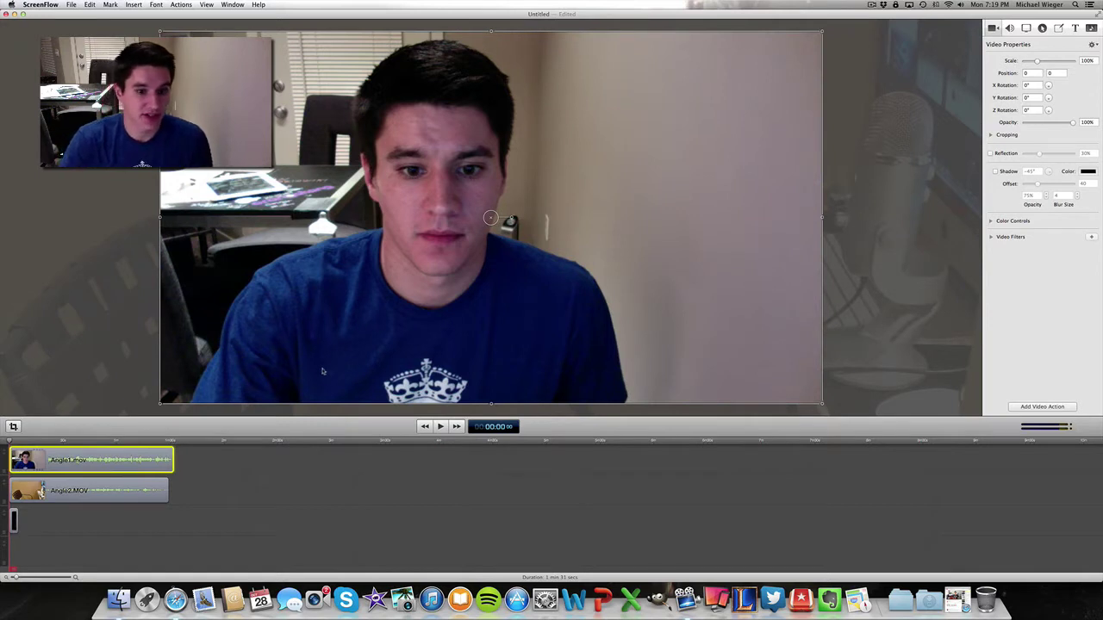
click(142, 488)
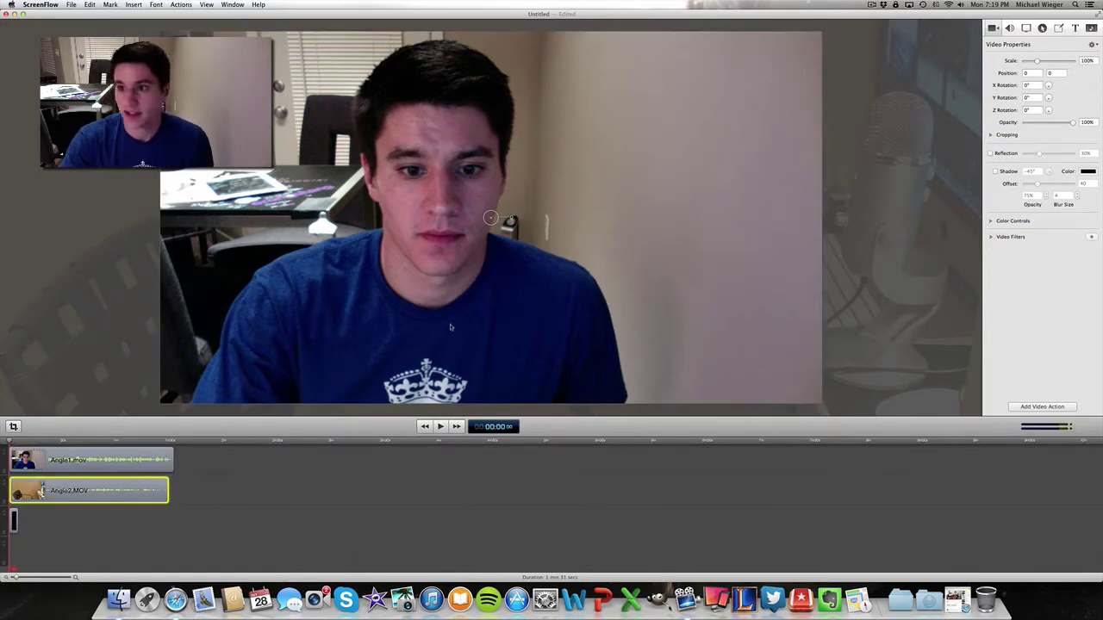
drag(1037, 61, 1035, 62)
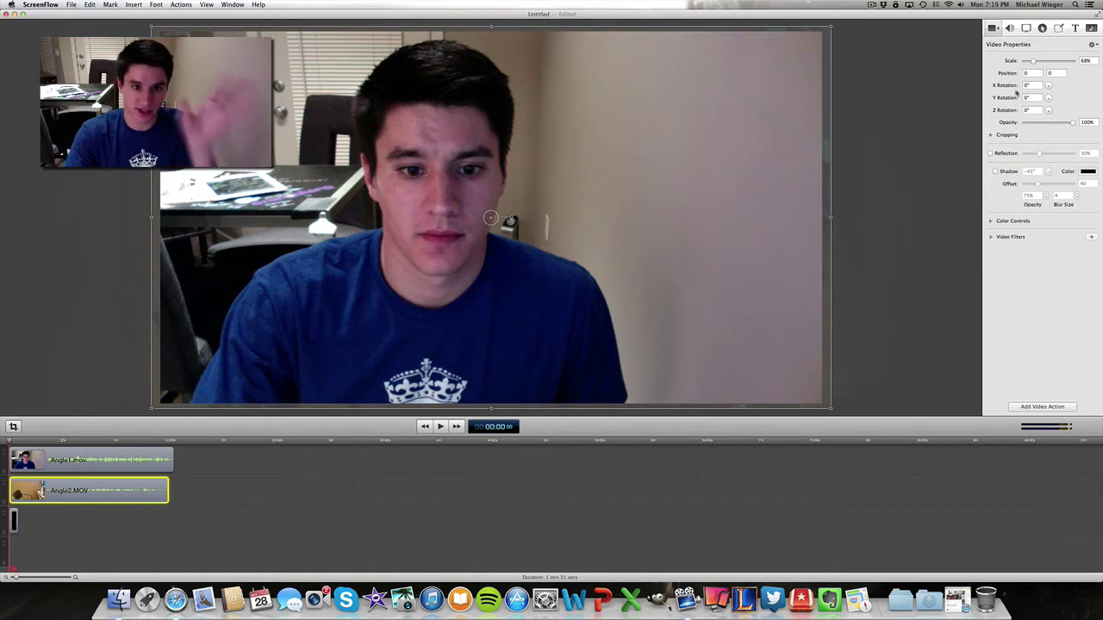
click(141, 465)
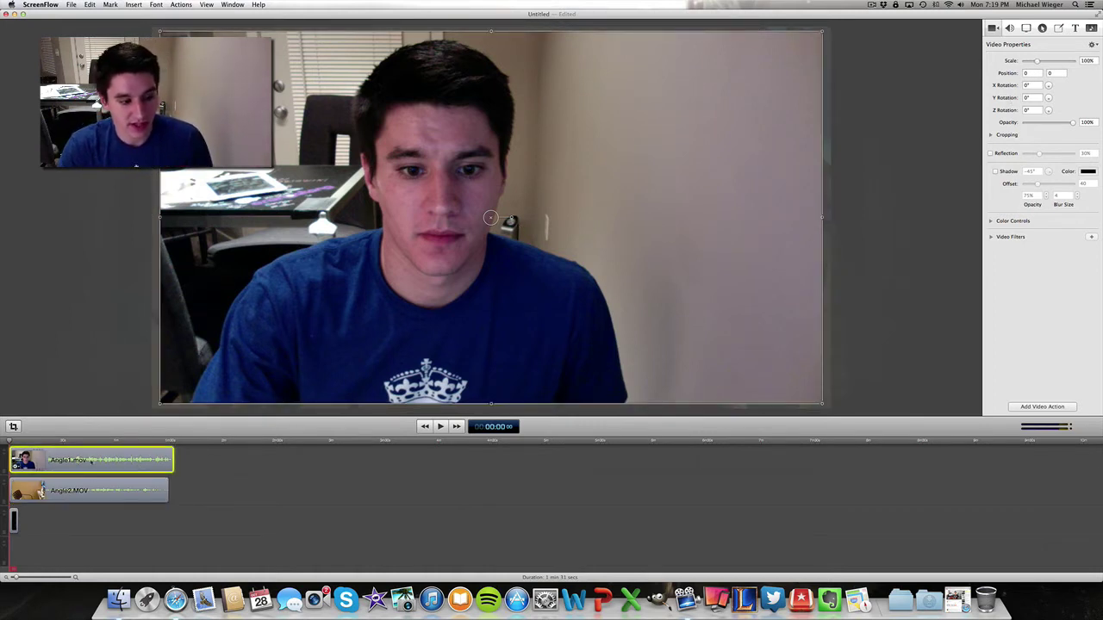
click(34, 490)
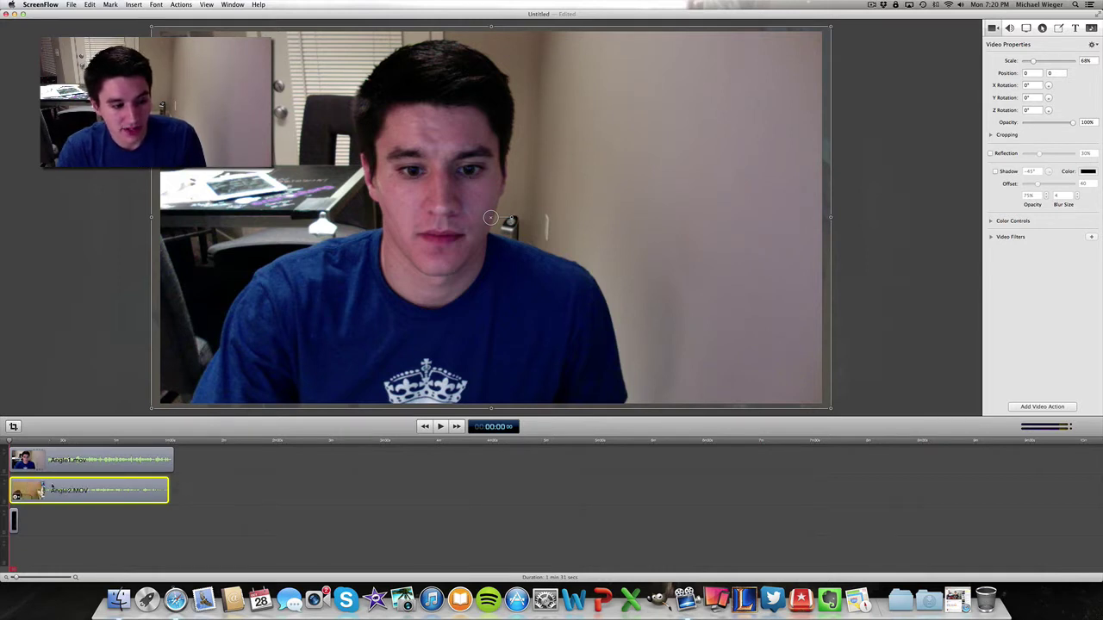
drag(40, 491, 5, 467)
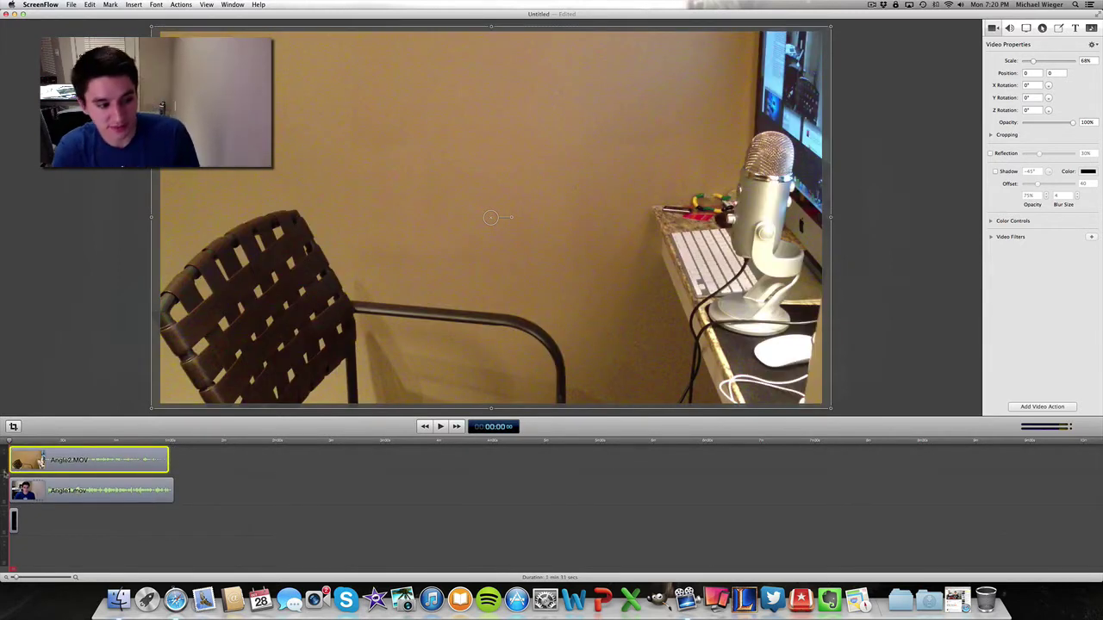
- Stretch the hd-wallpapers-for-mac.jpg clip to span the videos, keeping it on the bottom track
click(13, 521)
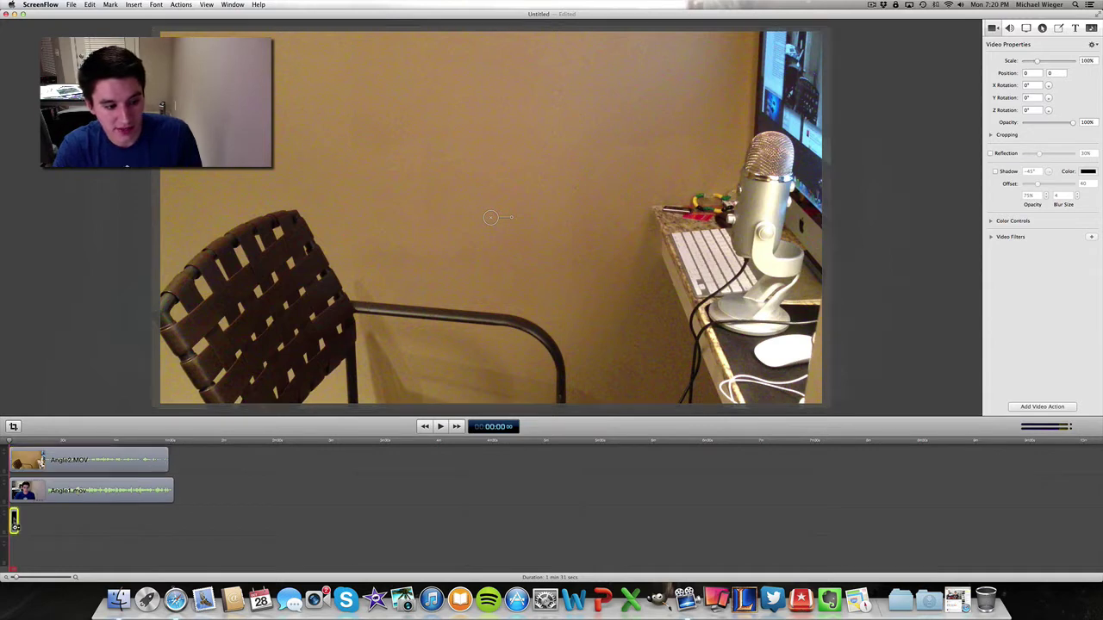
drag(17, 521, 173, 521)
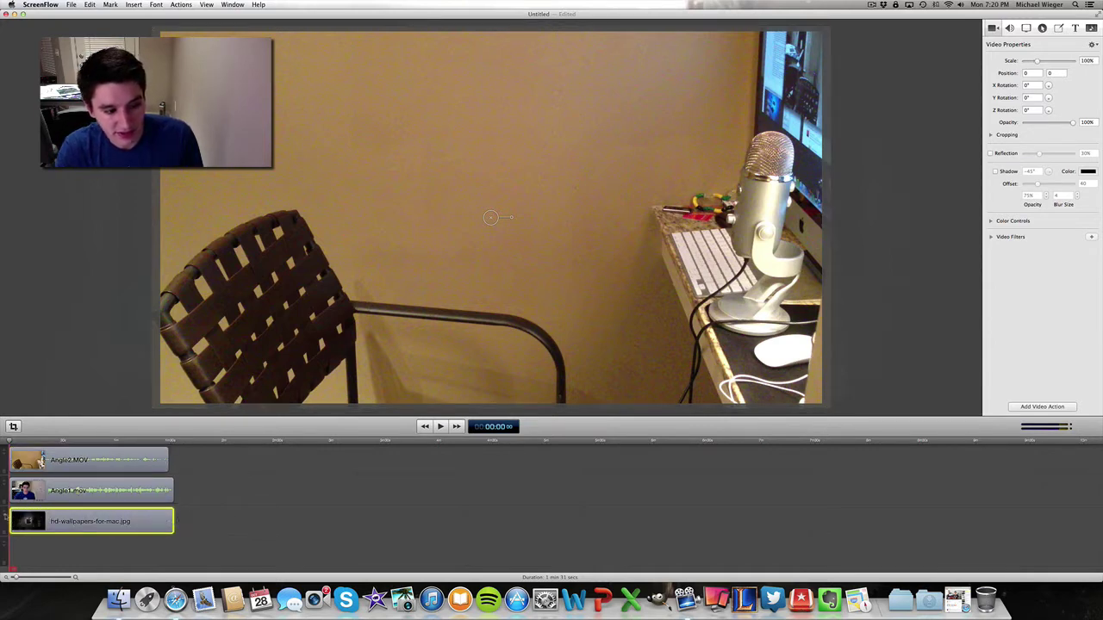
drag(6, 529, 5, 464)
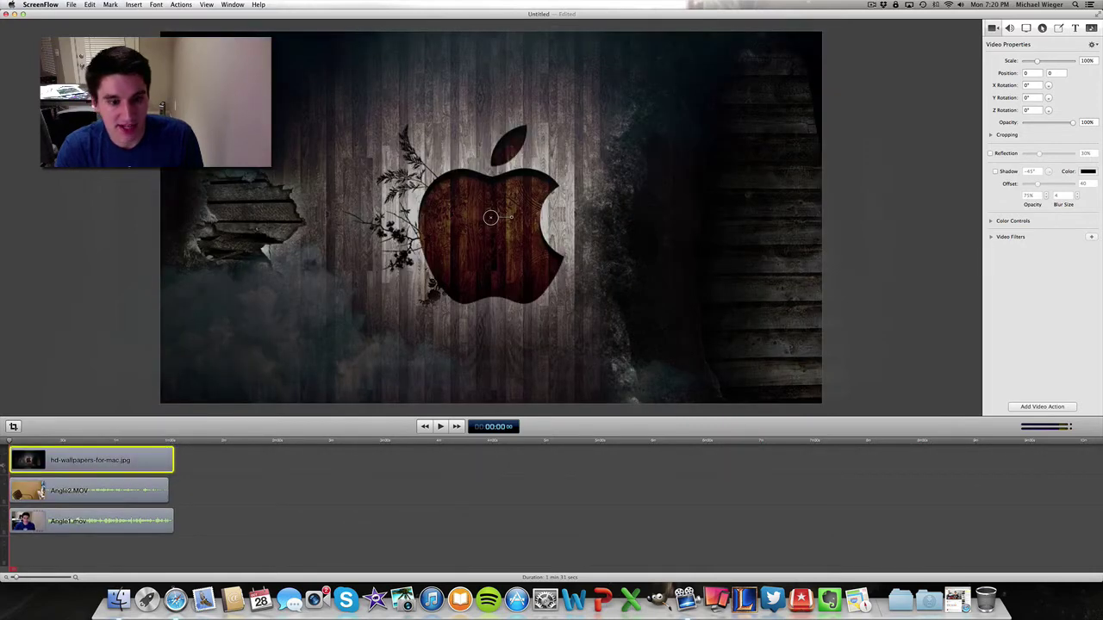
drag(3, 465, 3, 532)
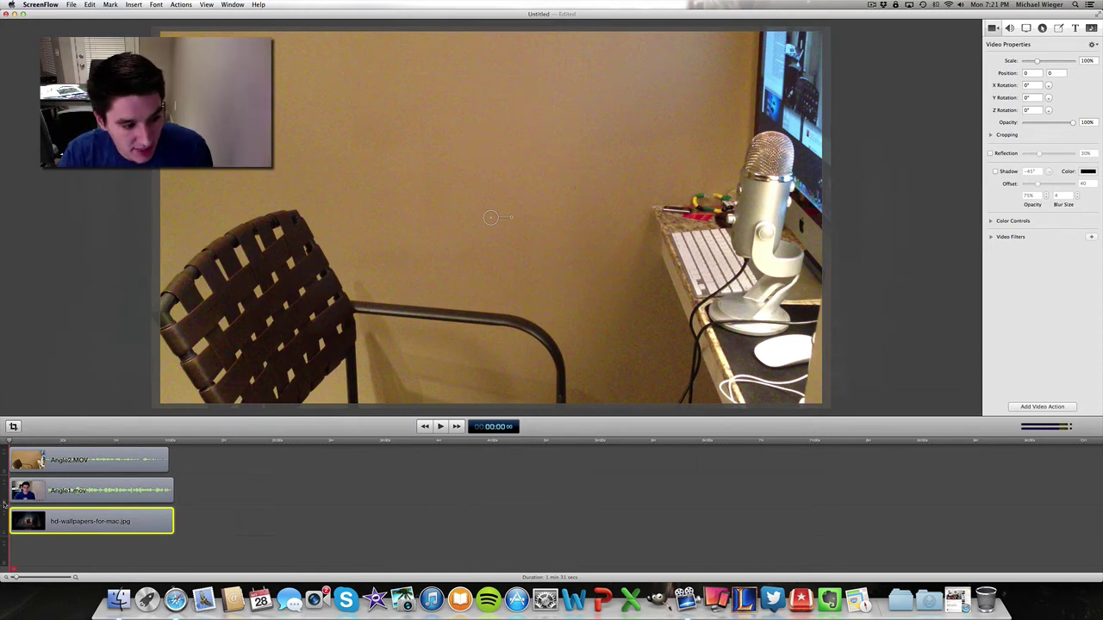
- Put Angle1.mov above Angle2.MOV, shrink it to 32%, and place it on the left
drag(5, 505, 9, 465)
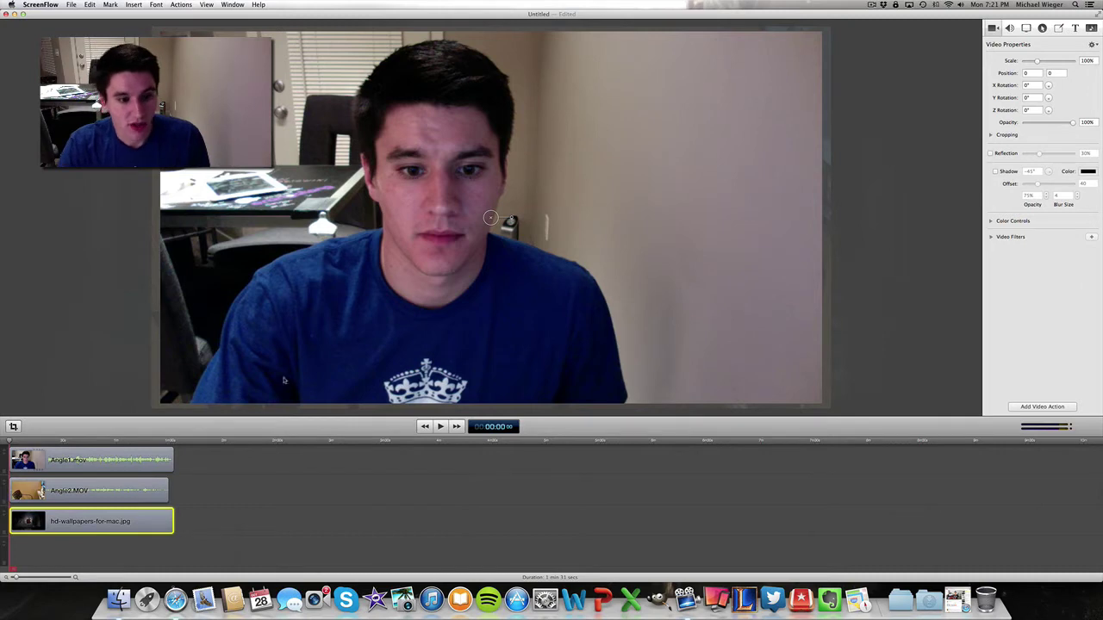
click(15, 466)
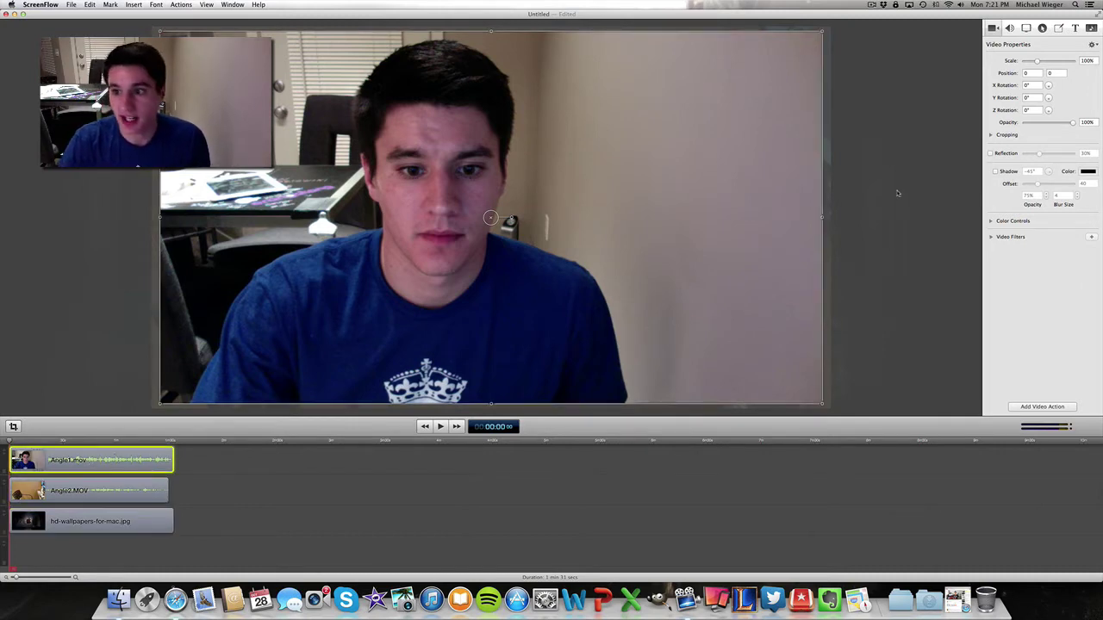
drag(1037, 63, 1028, 63)
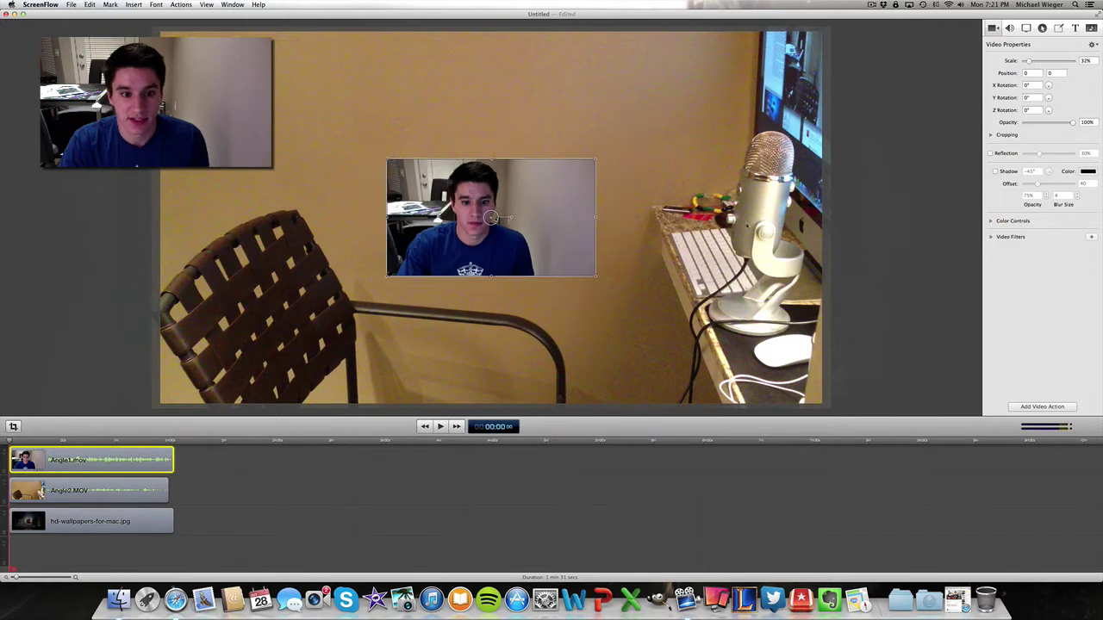
drag(543, 225, 357, 241)
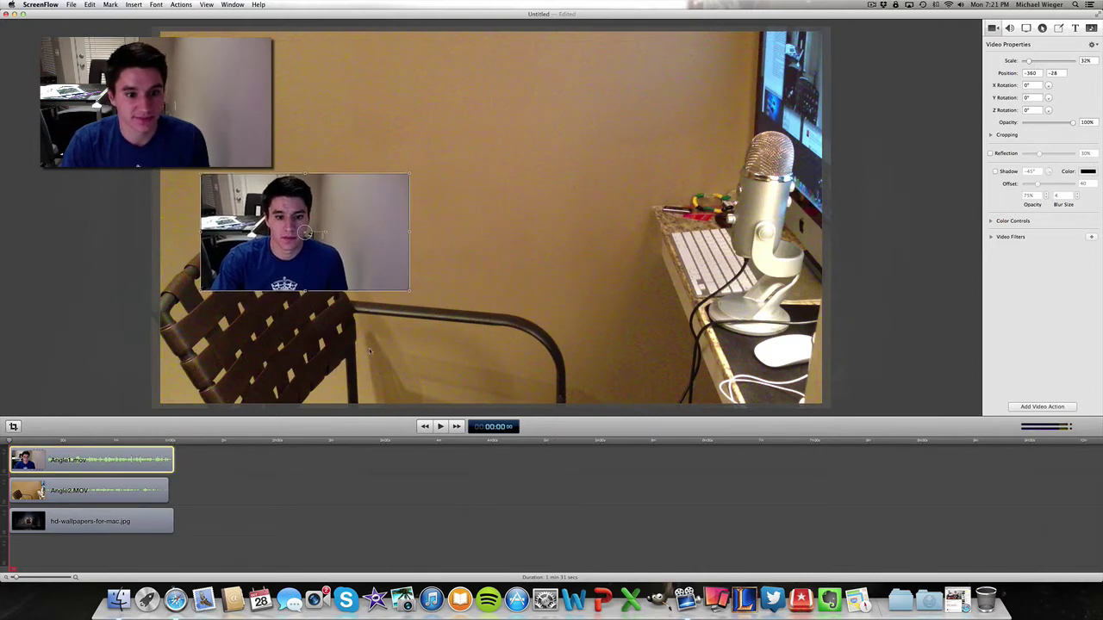
- Shrink Angle2.MOV to 22%, place it on the right, and nudge the Angle1 inset's position
click(138, 490)
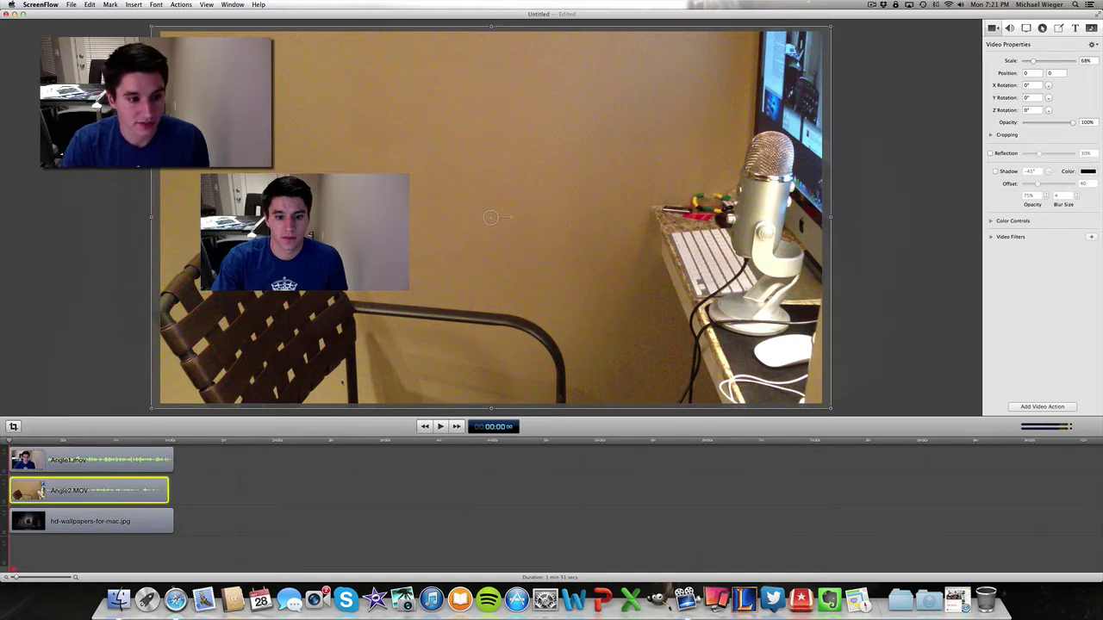
drag(1034, 61, 1025, 62)
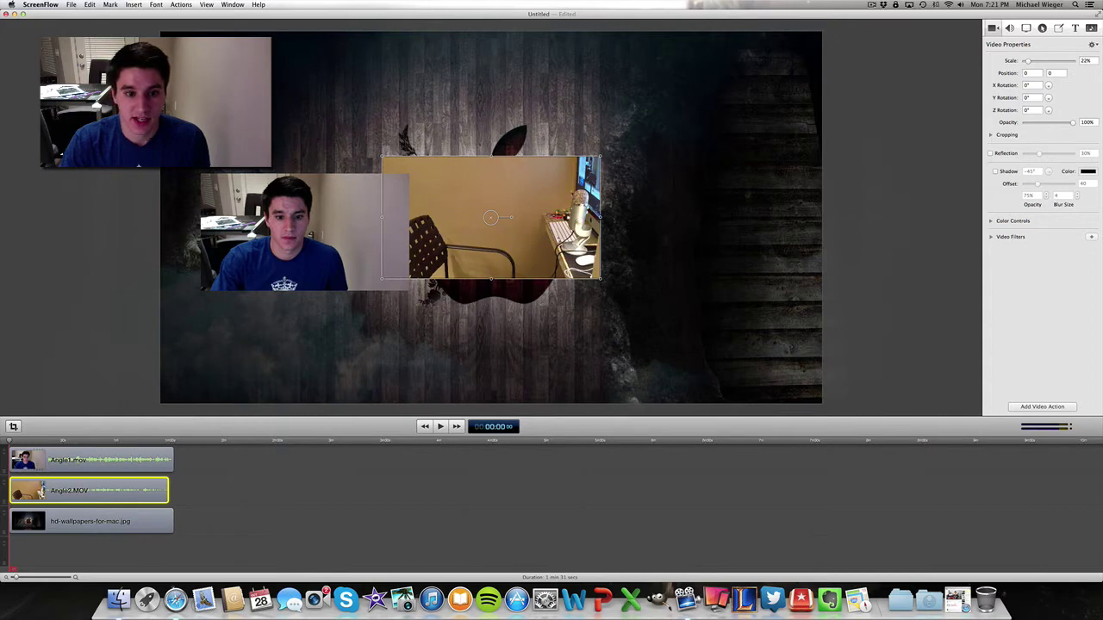
drag(490, 217, 696, 231)
drag(345, 227, 342, 226)
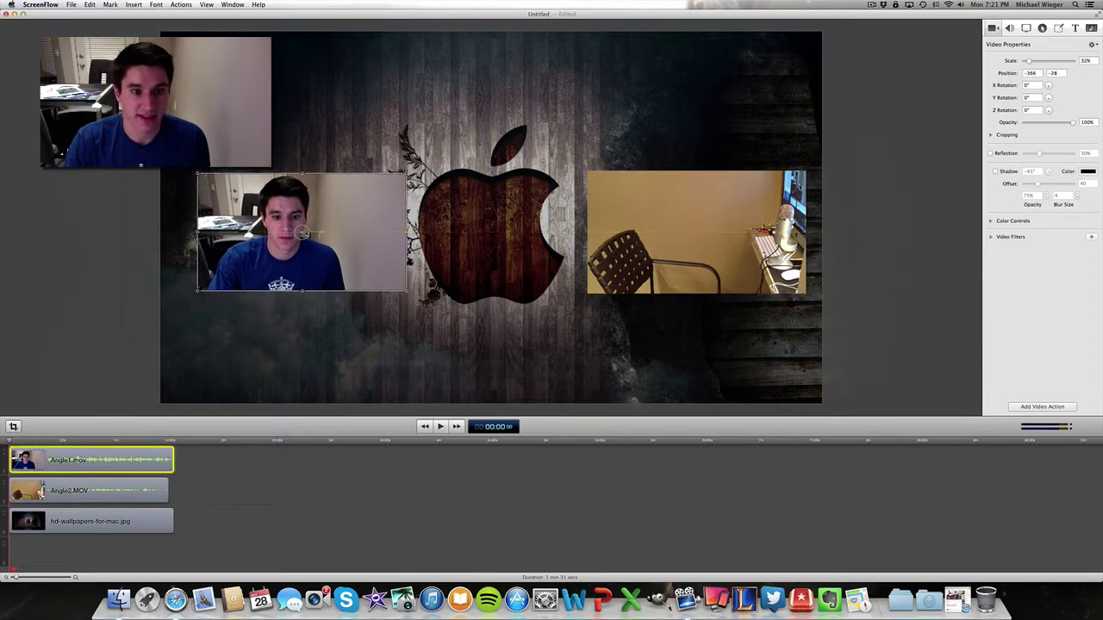
- Set Angle1.mov's Y Rotation to 35°
click(1031, 98)
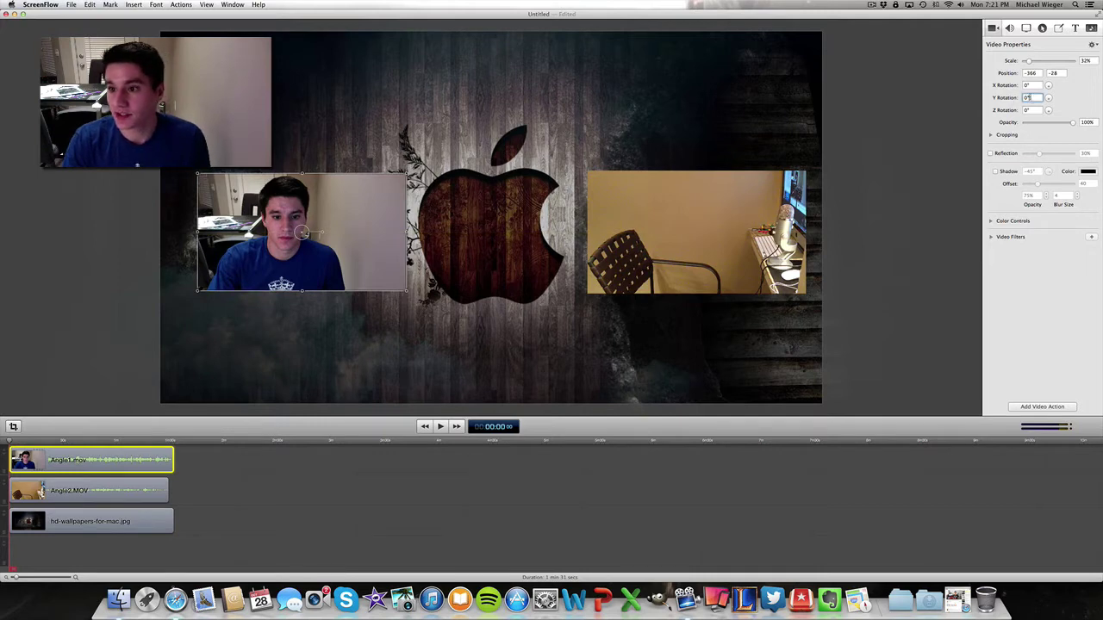
key(BackSpace)
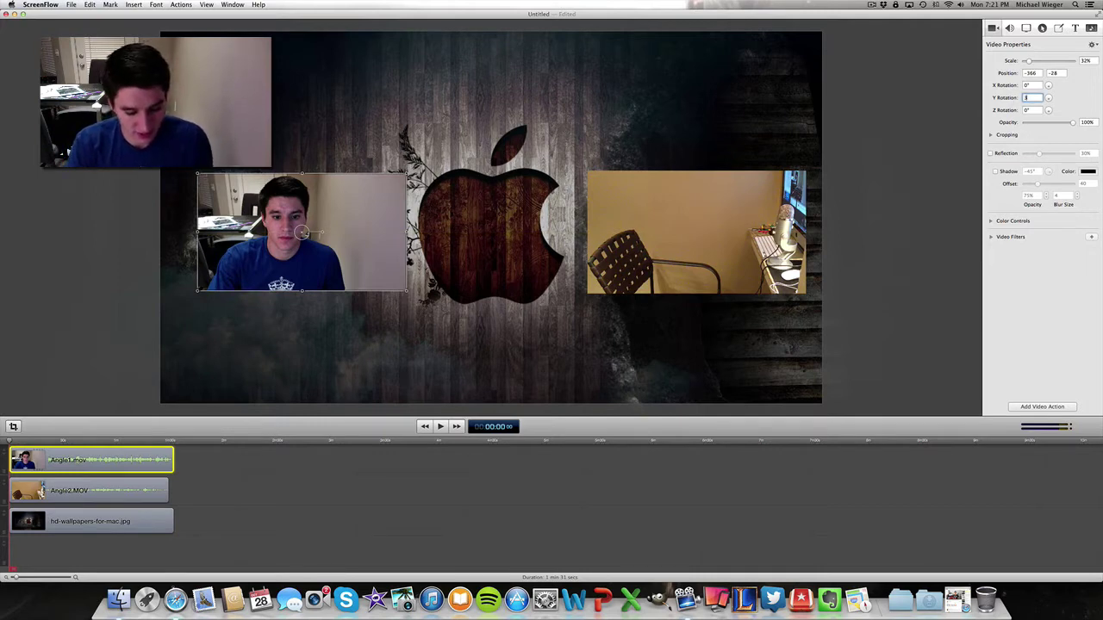
text(35)
key(Return)
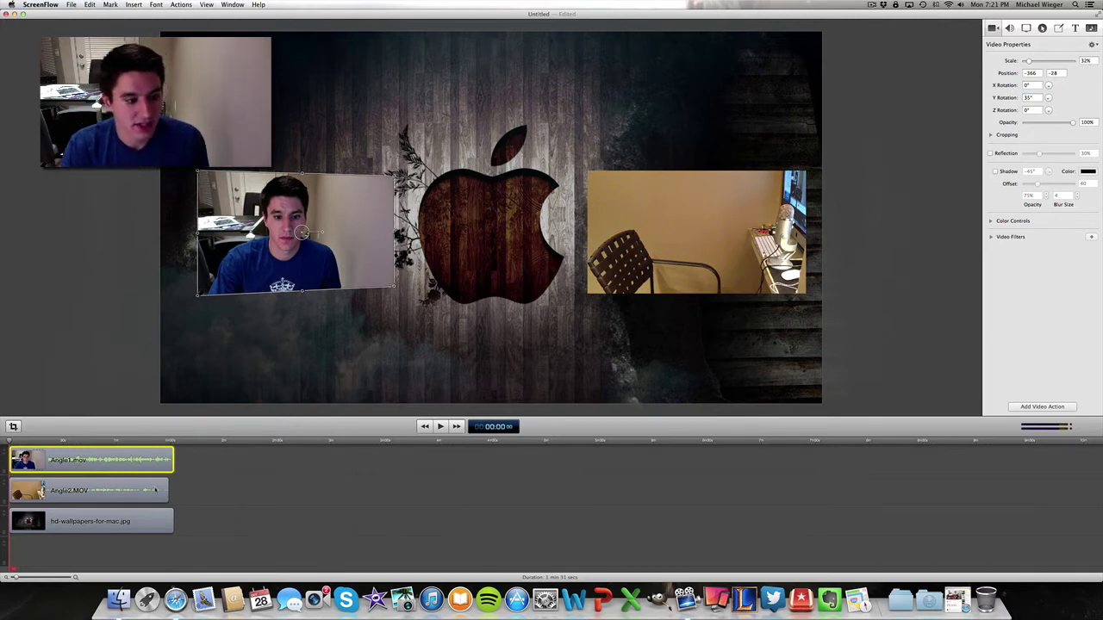
- Set Angle2.MOV's Y Rotation to -35°, then reselect Angle1.mov
click(156, 488)
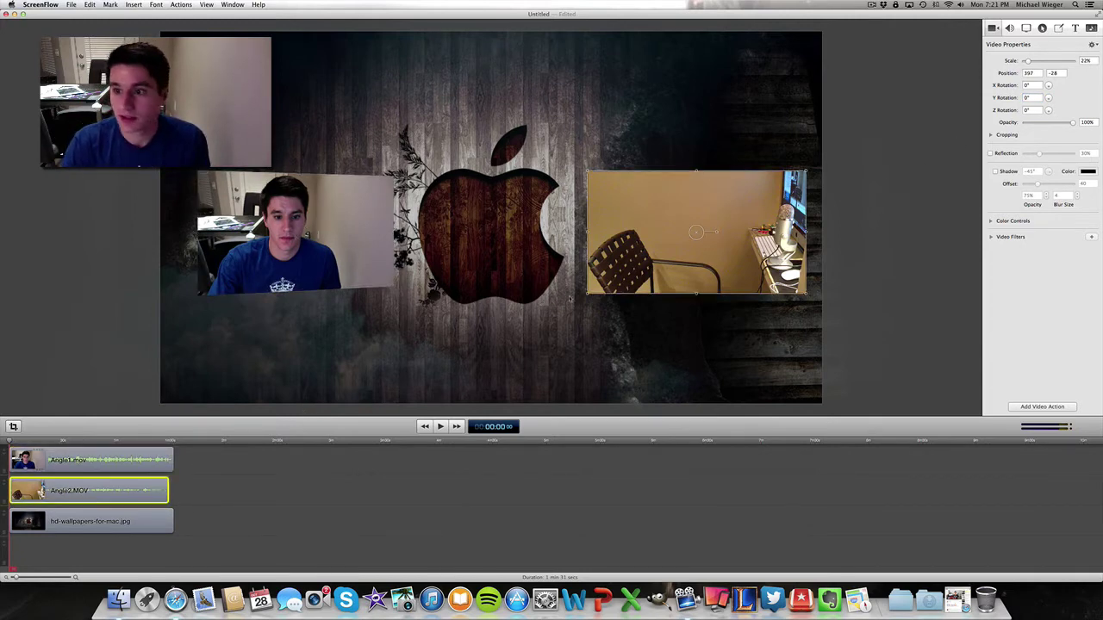
click(1028, 98)
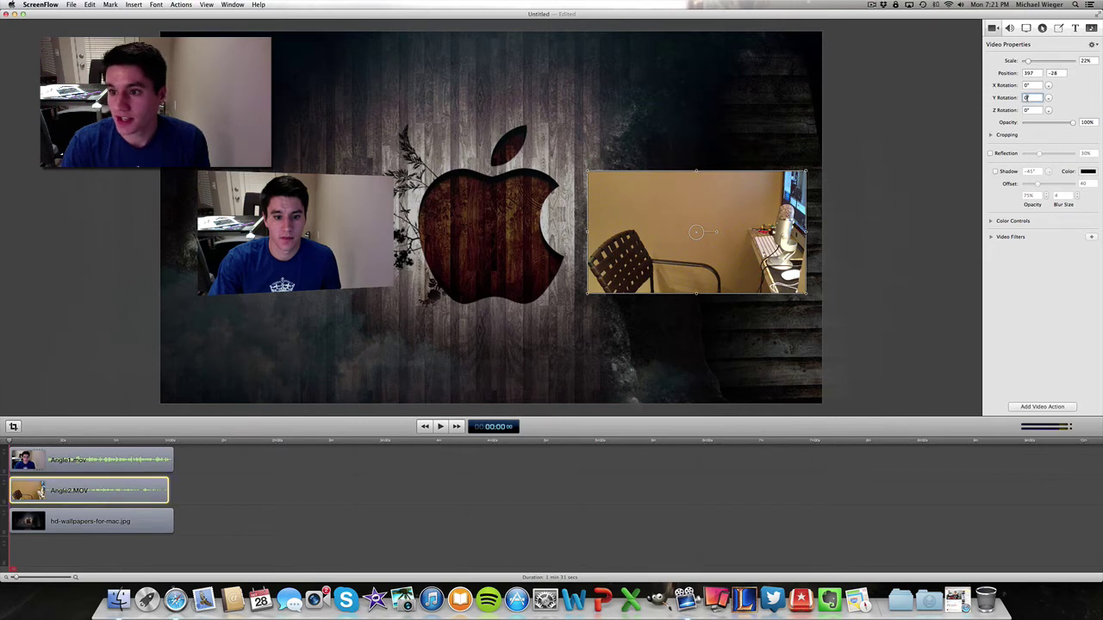
text(75)
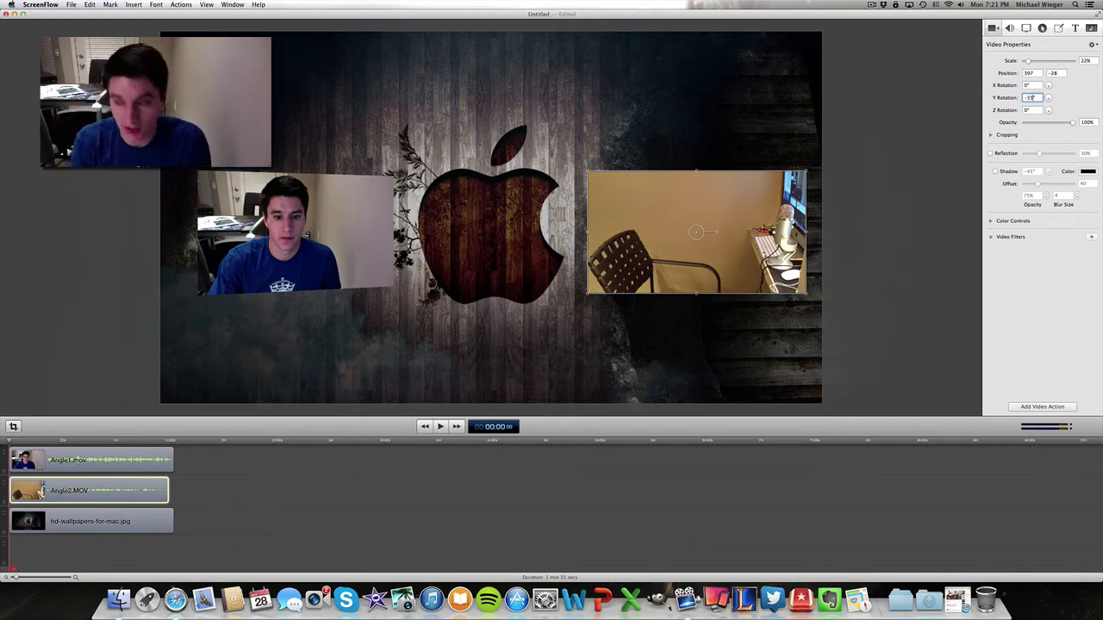
key(Return)
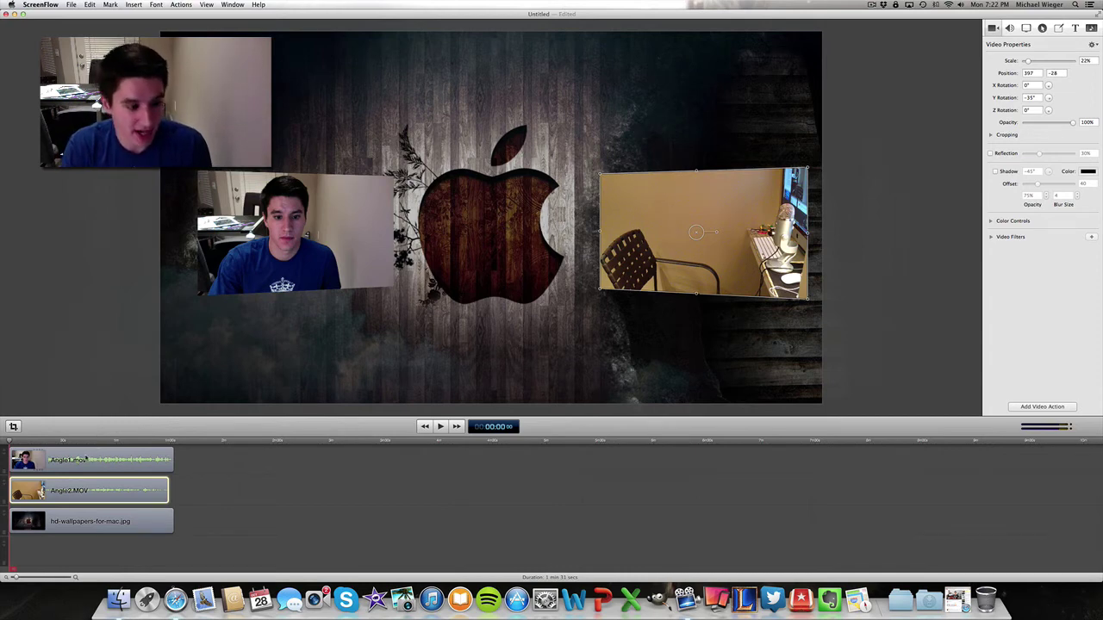
click(85, 461)
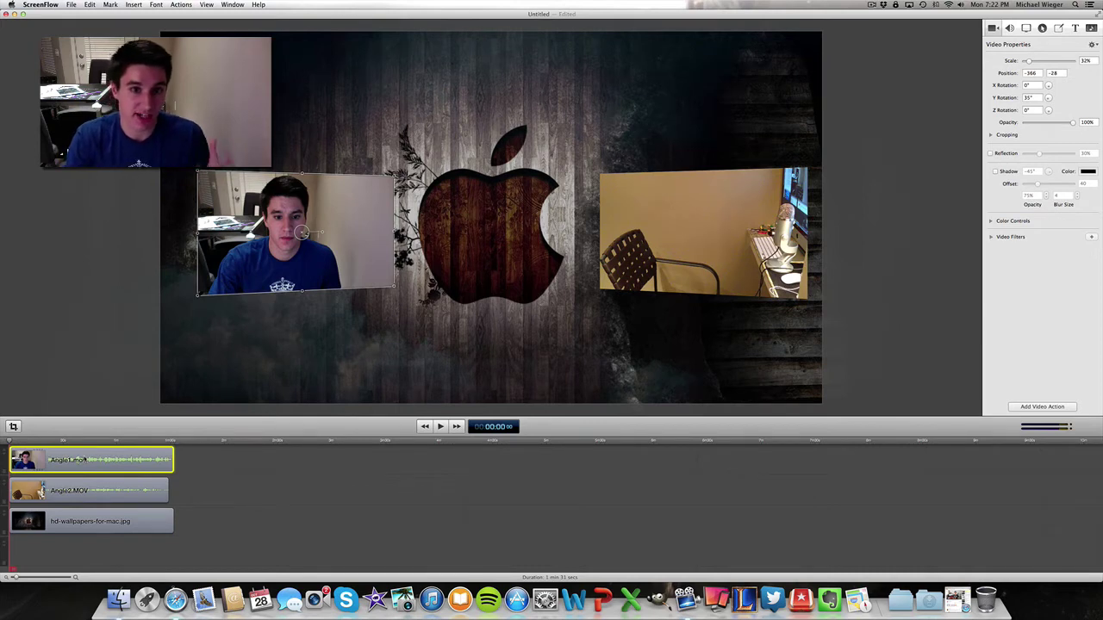
- Play a quick preview of the inset layout and return the playhead to the start
click(440, 427)
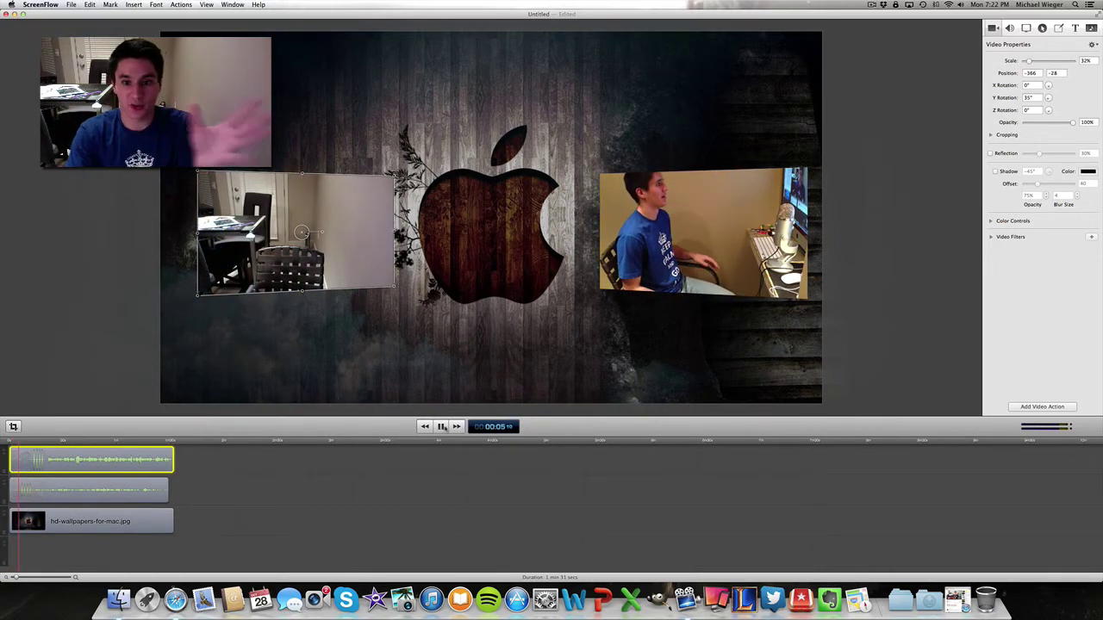
key(space)
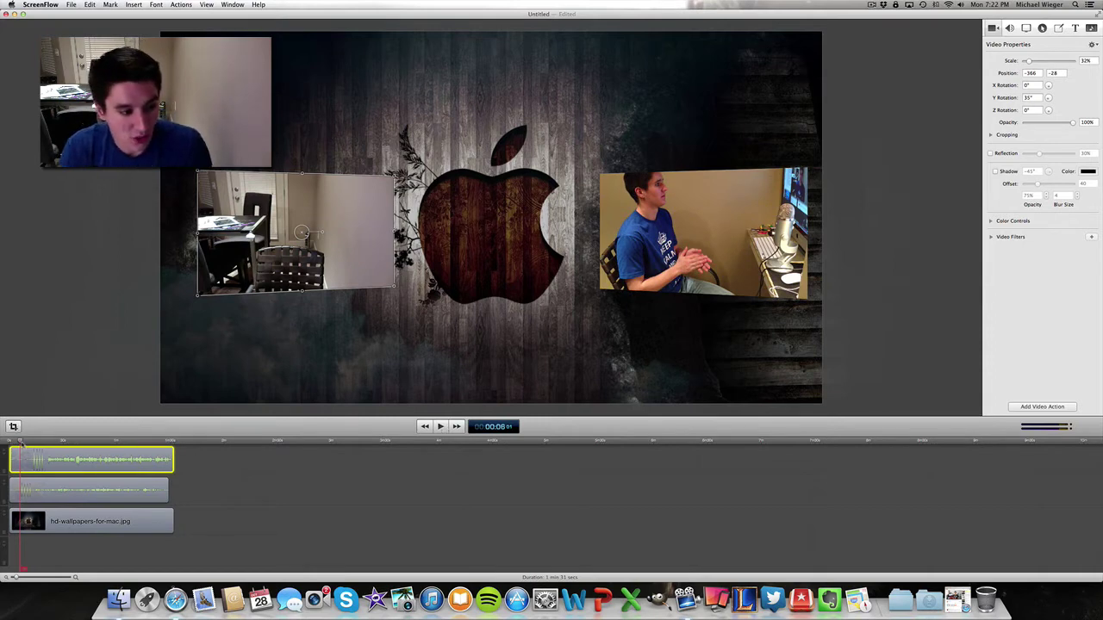
key(Home)
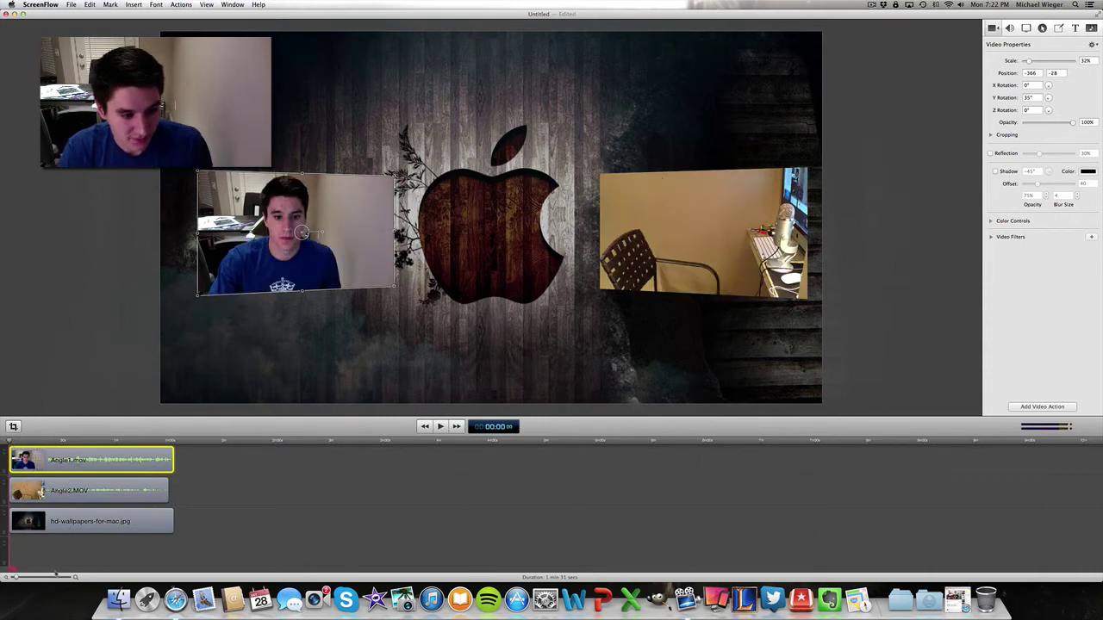
- Zoom the timeline in and play both angles from about 00:08, pausing at 00:11
drag(16, 579, 48, 584)
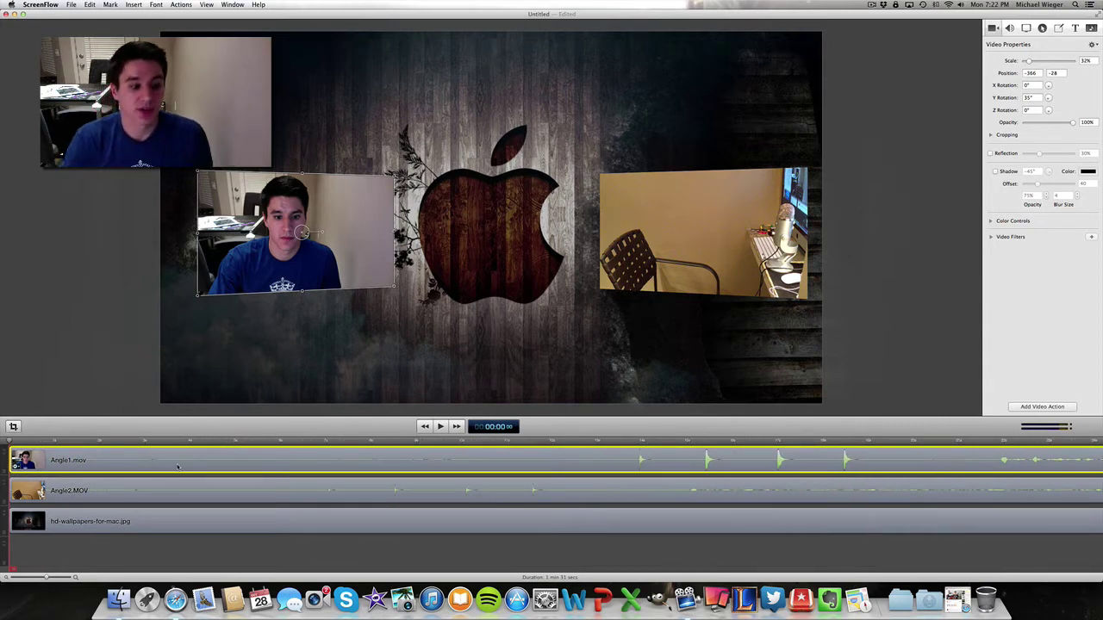
click(315, 442)
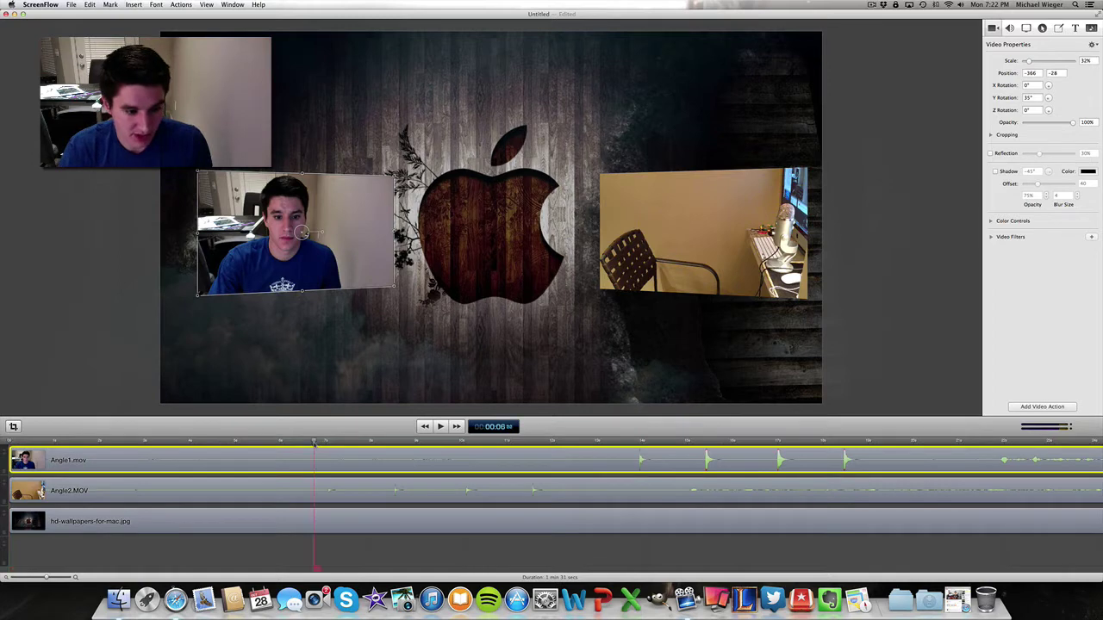
click(440, 426)
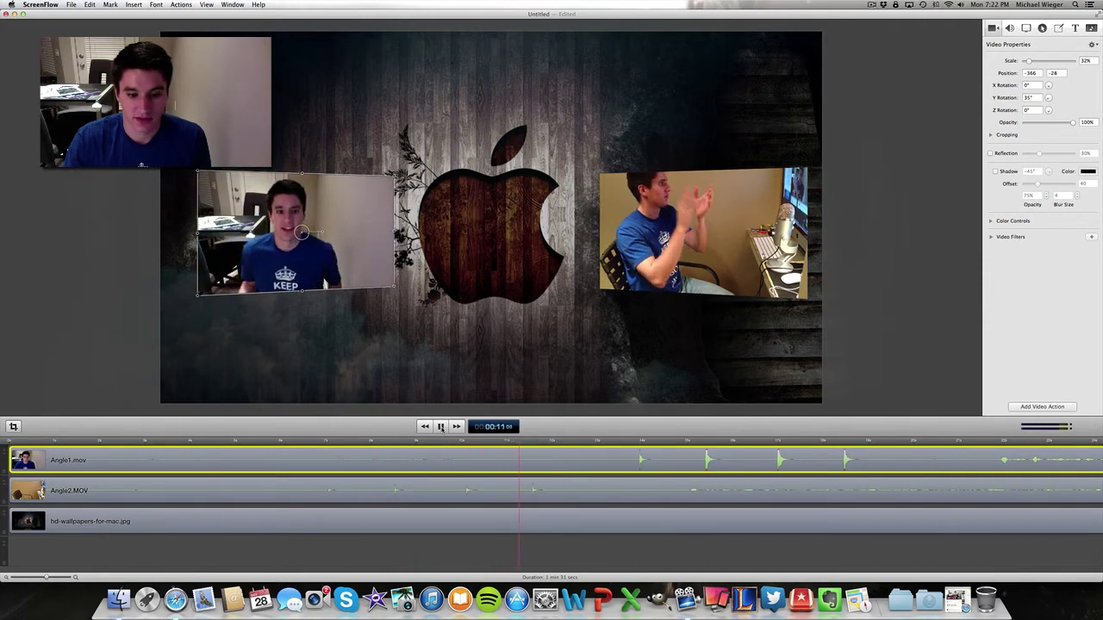
click(441, 426)
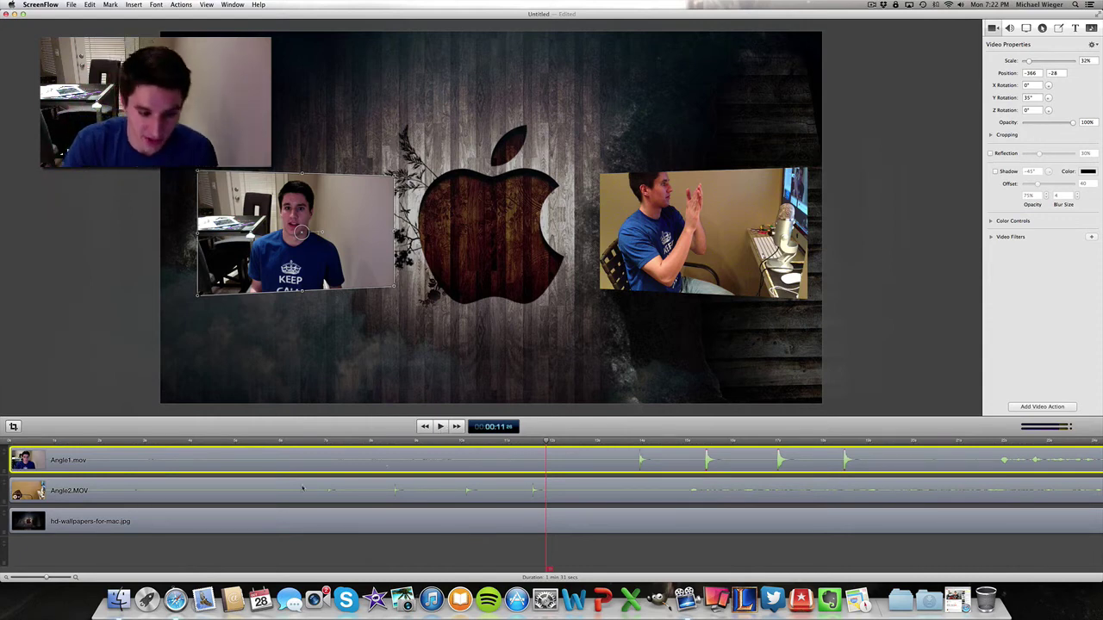
- Drag Angle2.MOV later on the timeline, zoom in, and nudge it to align the claps
click(333, 500)
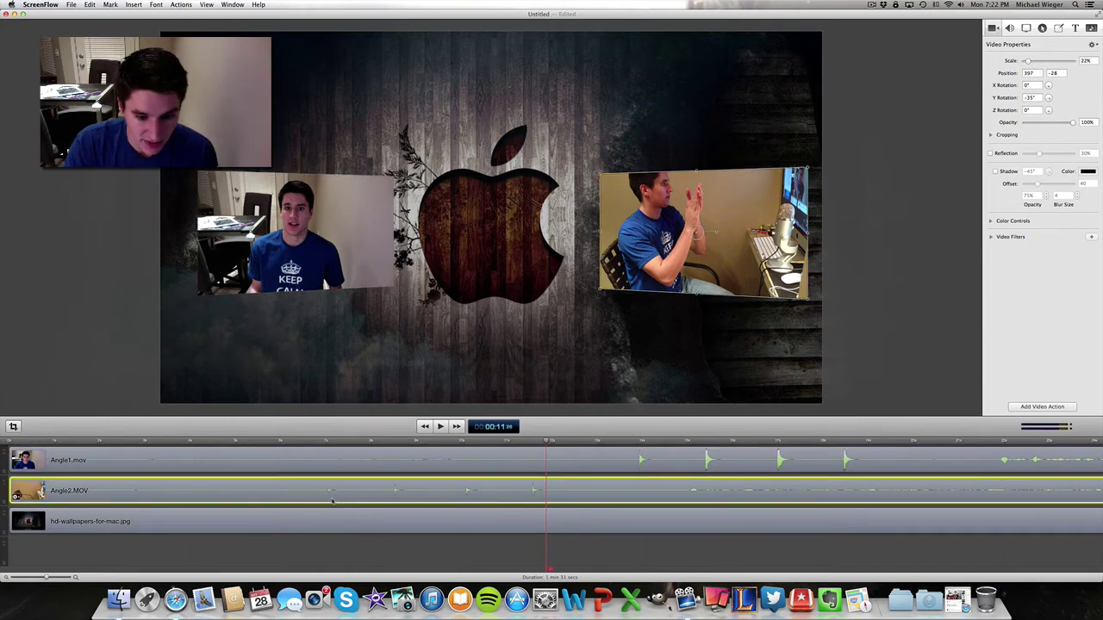
drag(302, 500, 617, 493)
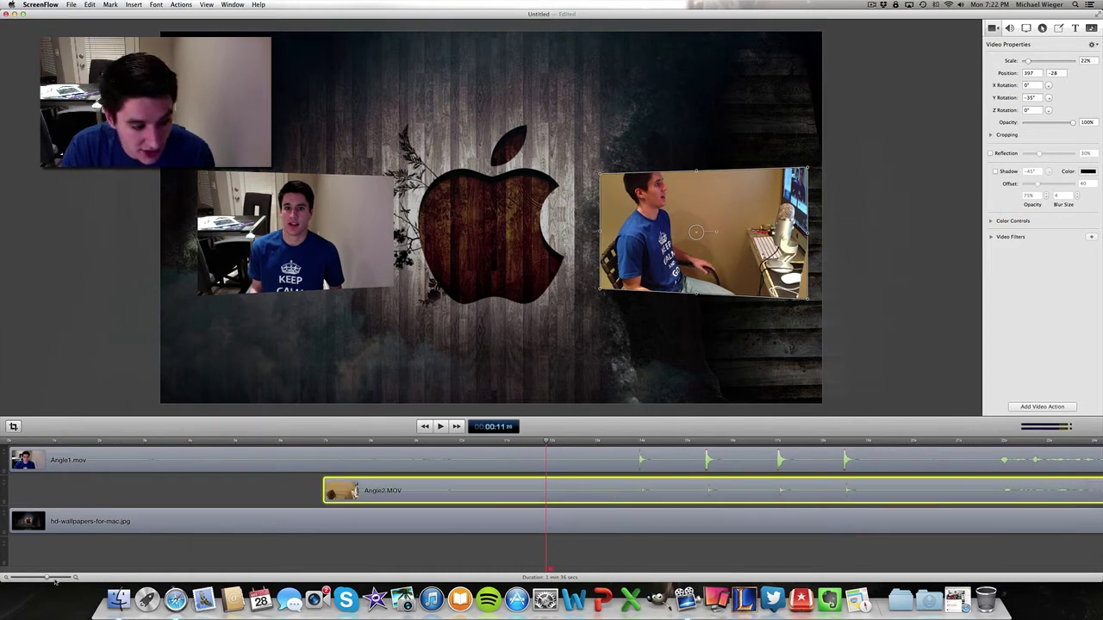
drag(49, 578, 78, 579)
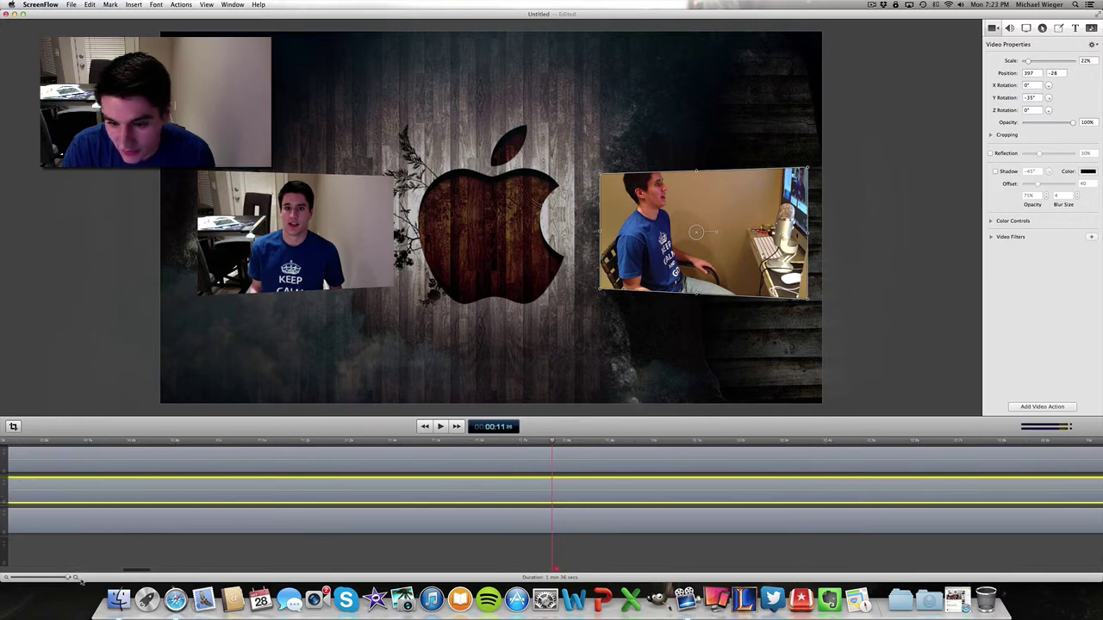
click(459, 502)
scroll(457, 503, right, 10)
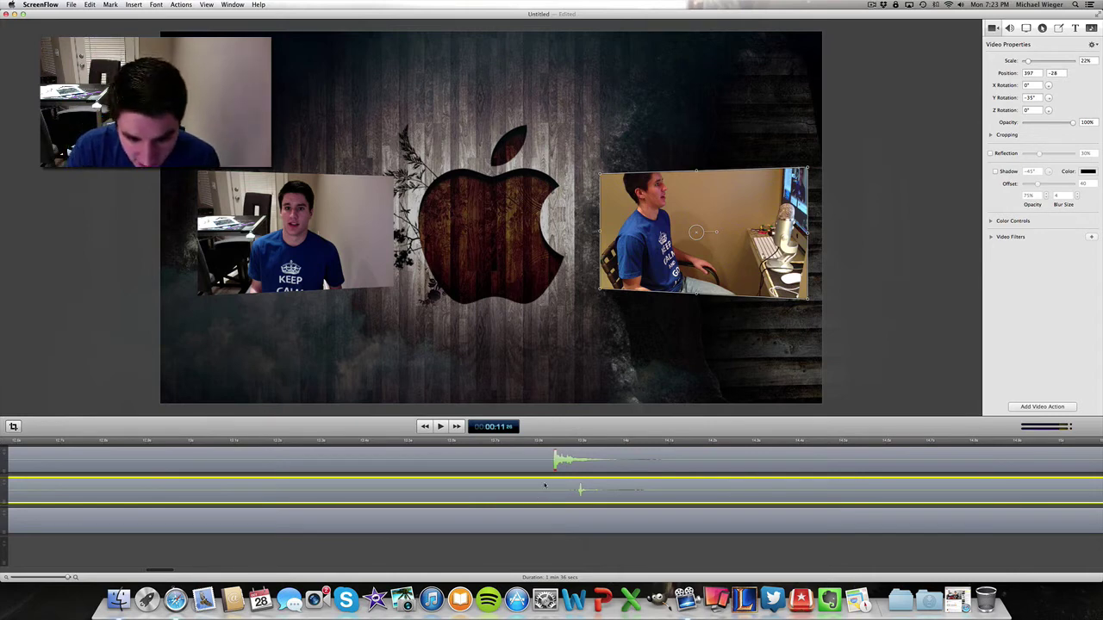
drag(545, 486, 521, 485)
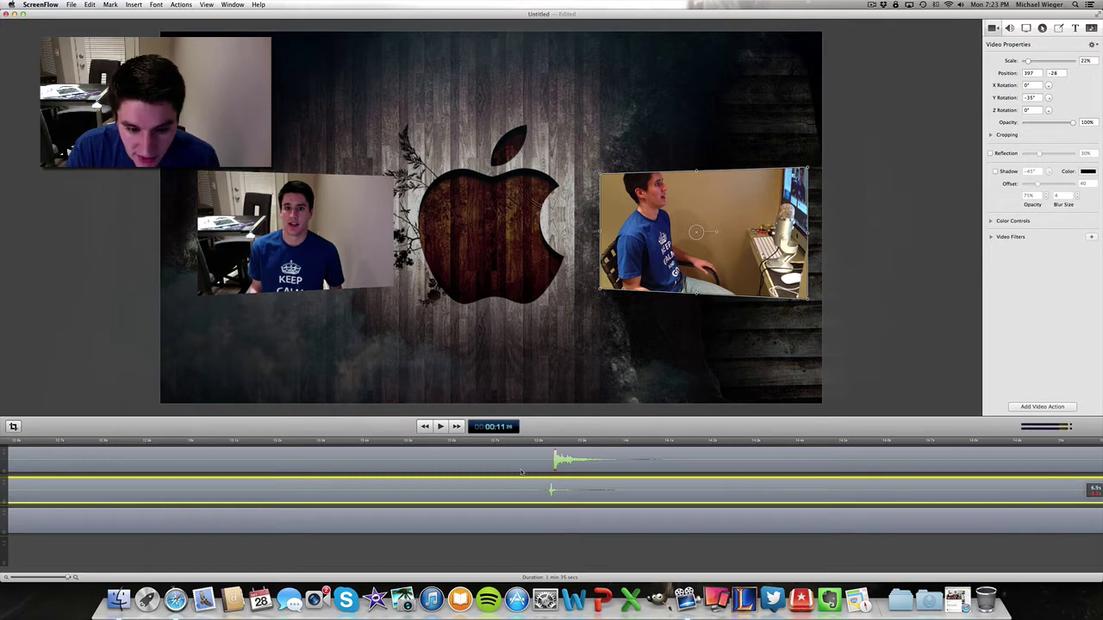
- Play back to verify the clap sync, fine-tune Angle2.MOV's position, and zoom back out
key(space)
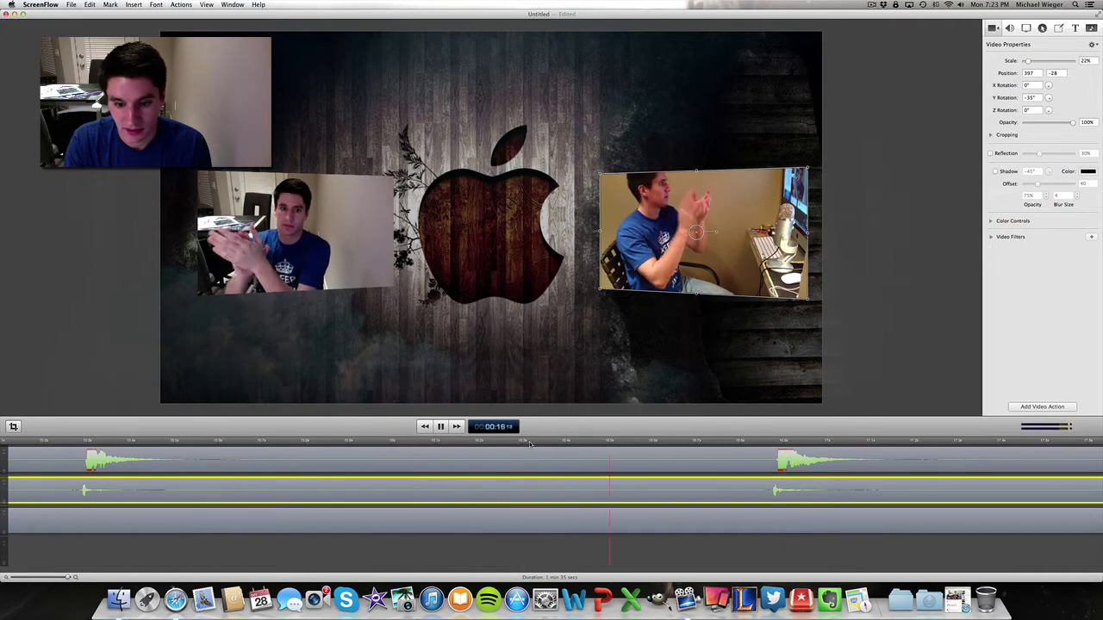
key(space)
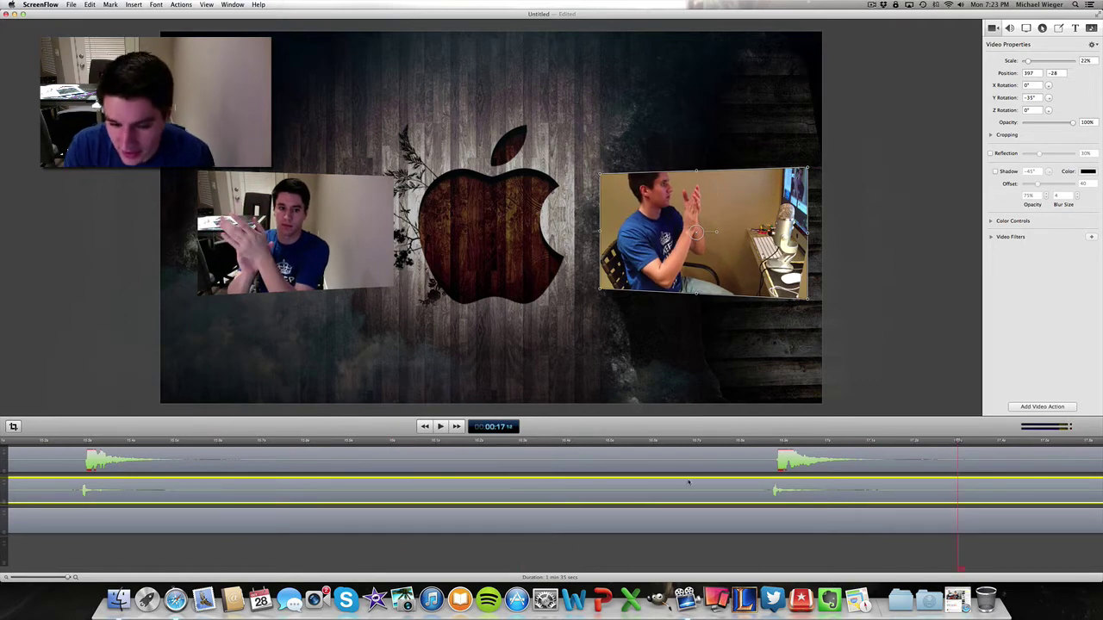
drag(690, 486, 678, 486)
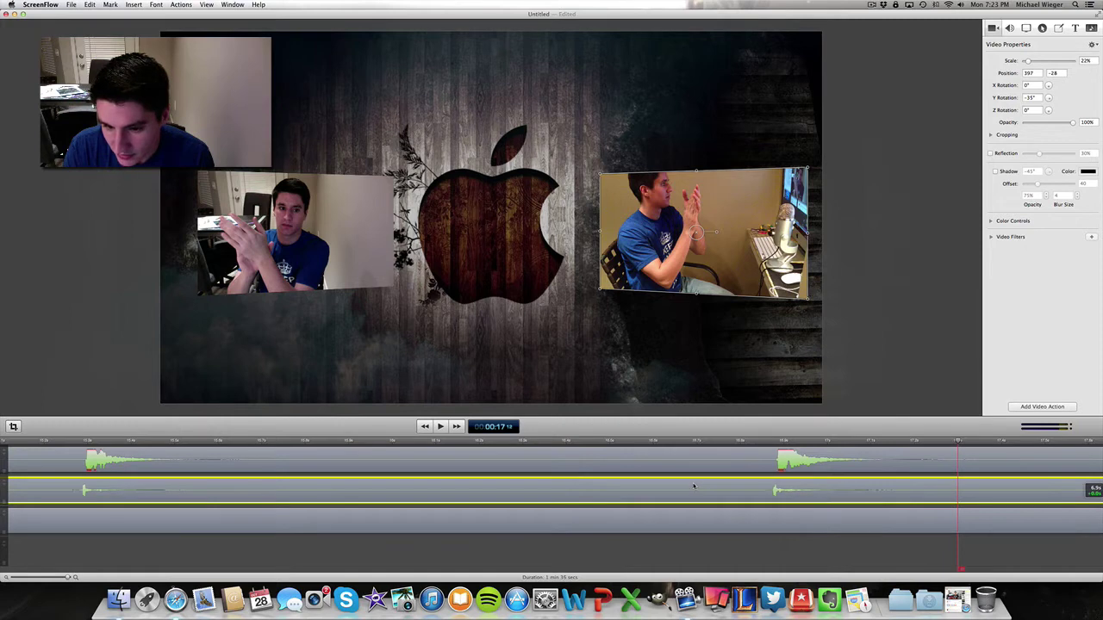
click(739, 442)
key(space)
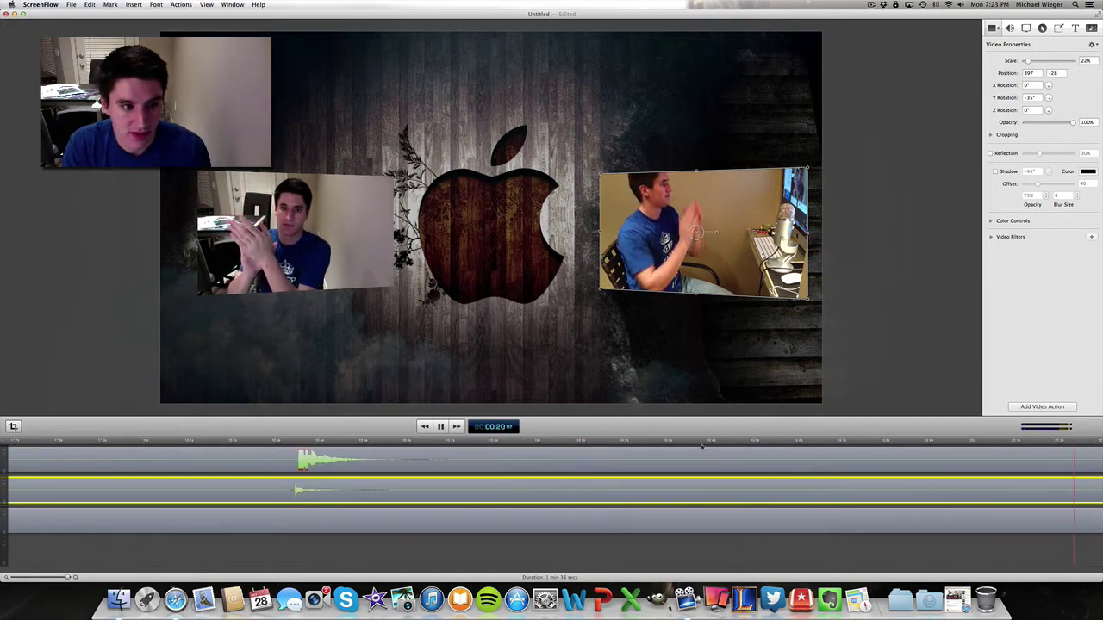
key(space)
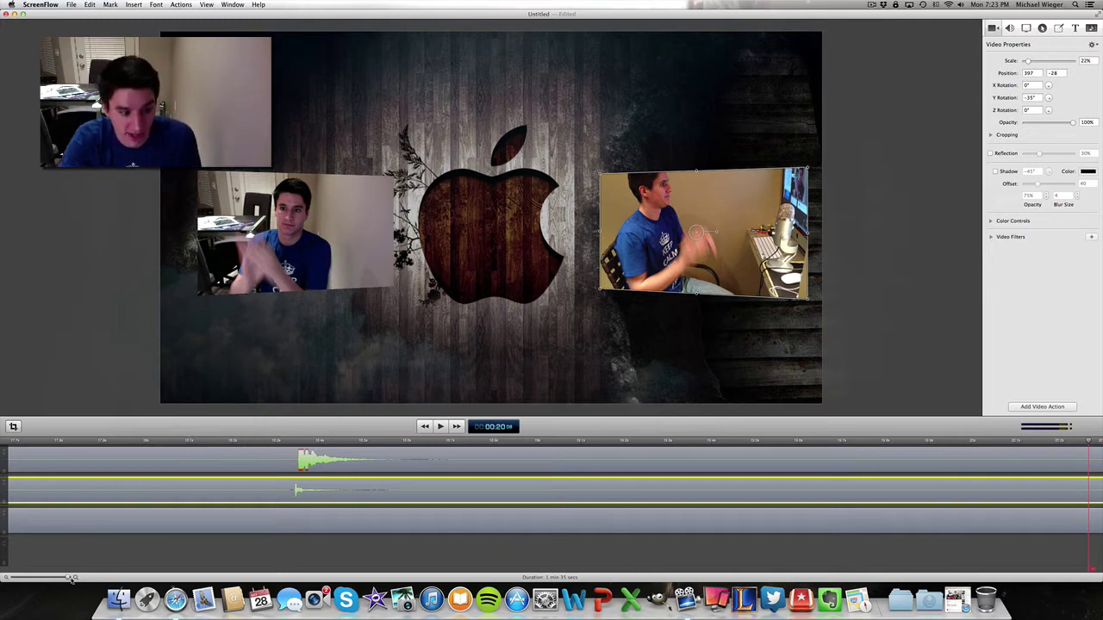
drag(69, 579, 33, 579)
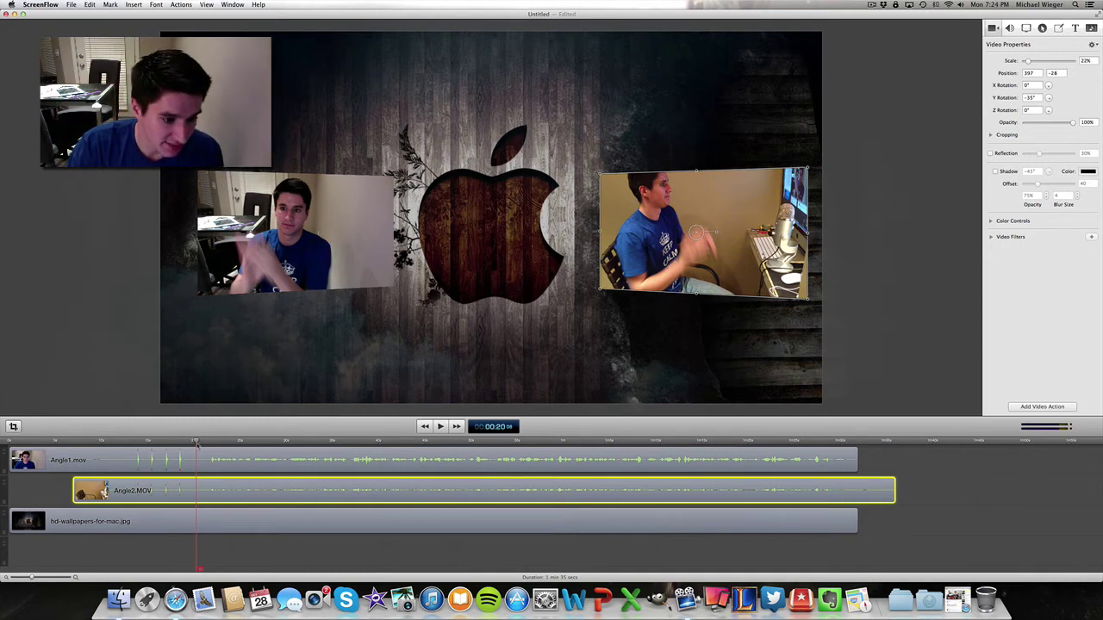
- Split both angle clips at 00:12 and delete their opening pieces
click(126, 441)
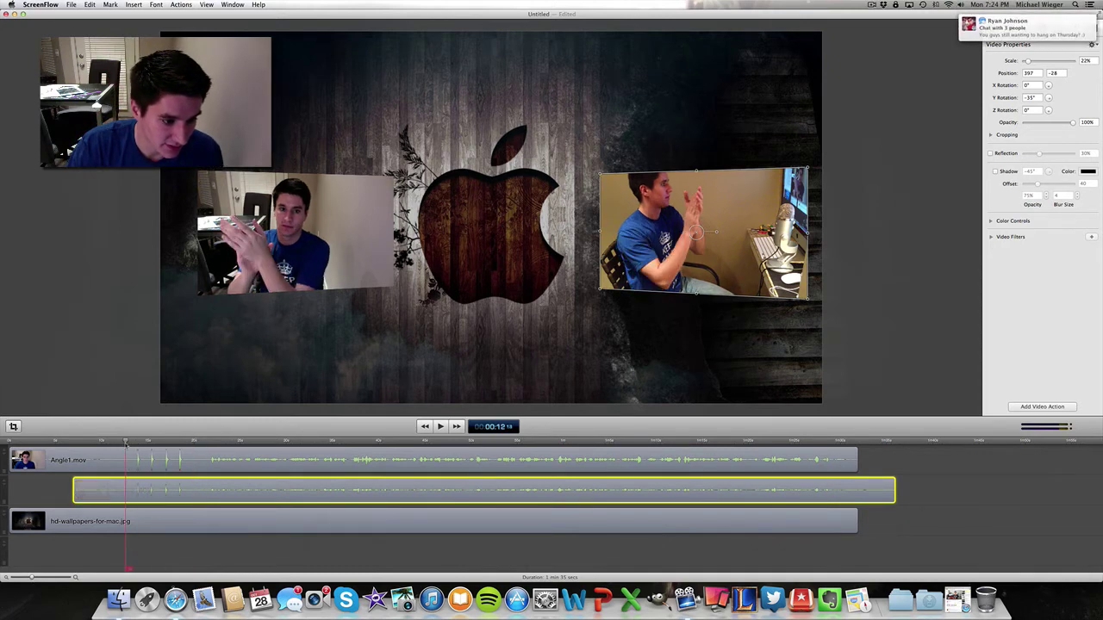
drag(126, 441, 128, 441)
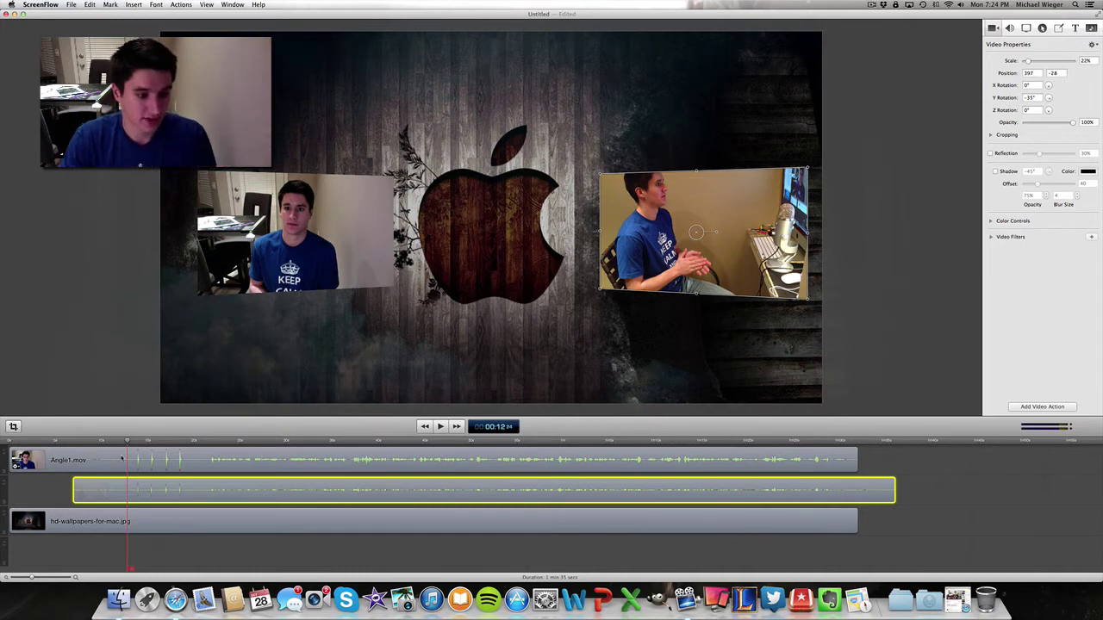
shift+click(122, 460)
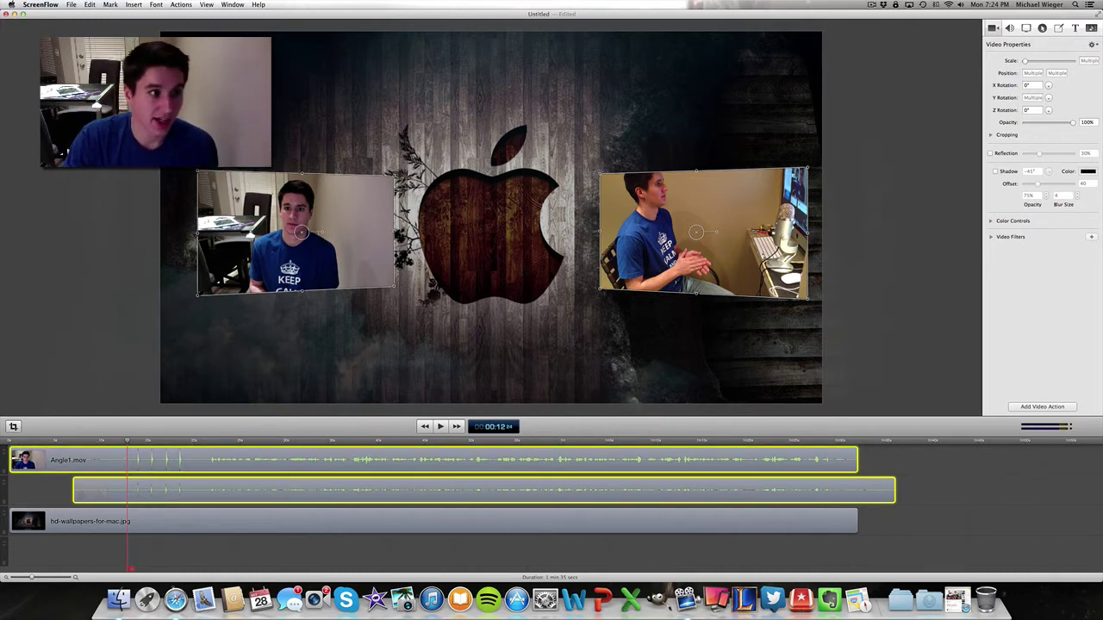
key(t)
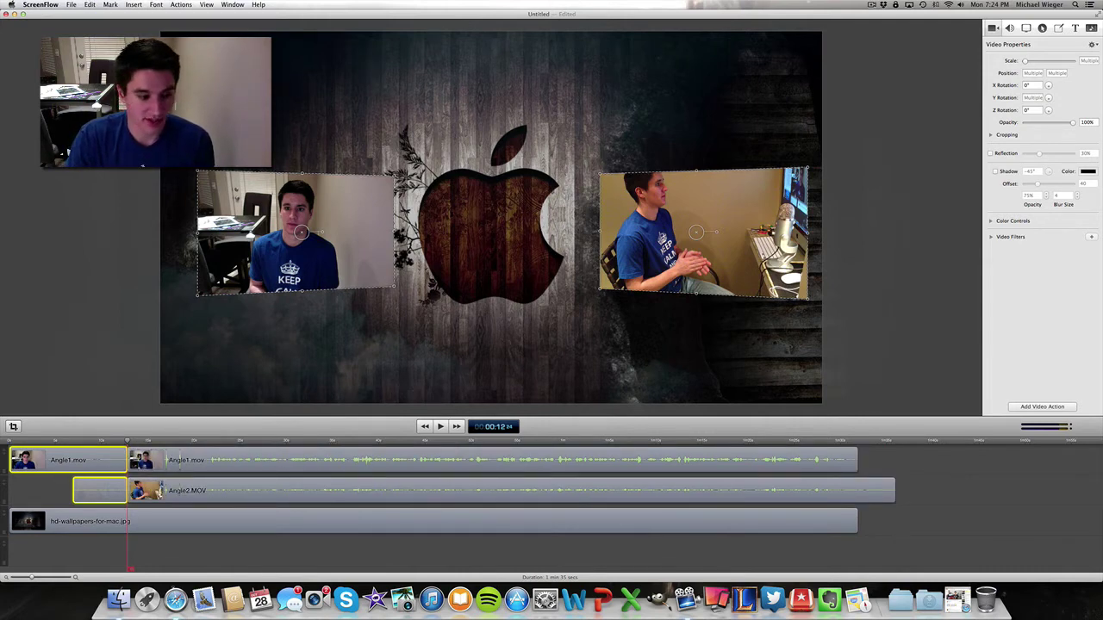
key(Delete)
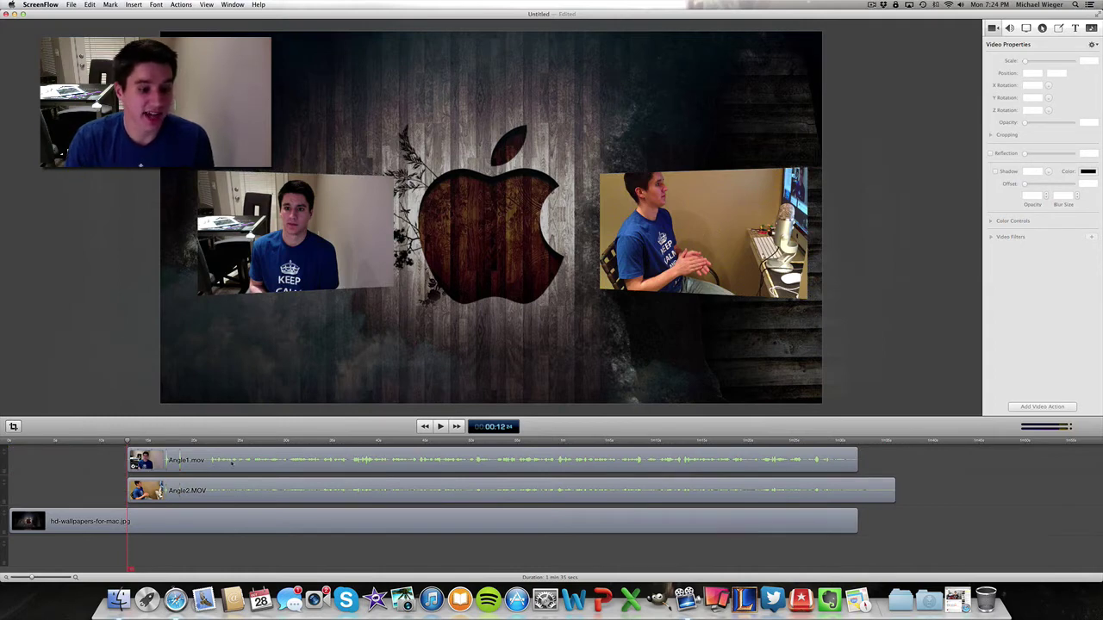
- Move both trimmed angle clips to the timeline start, leaving Angle2.MOV selected
click(231, 462)
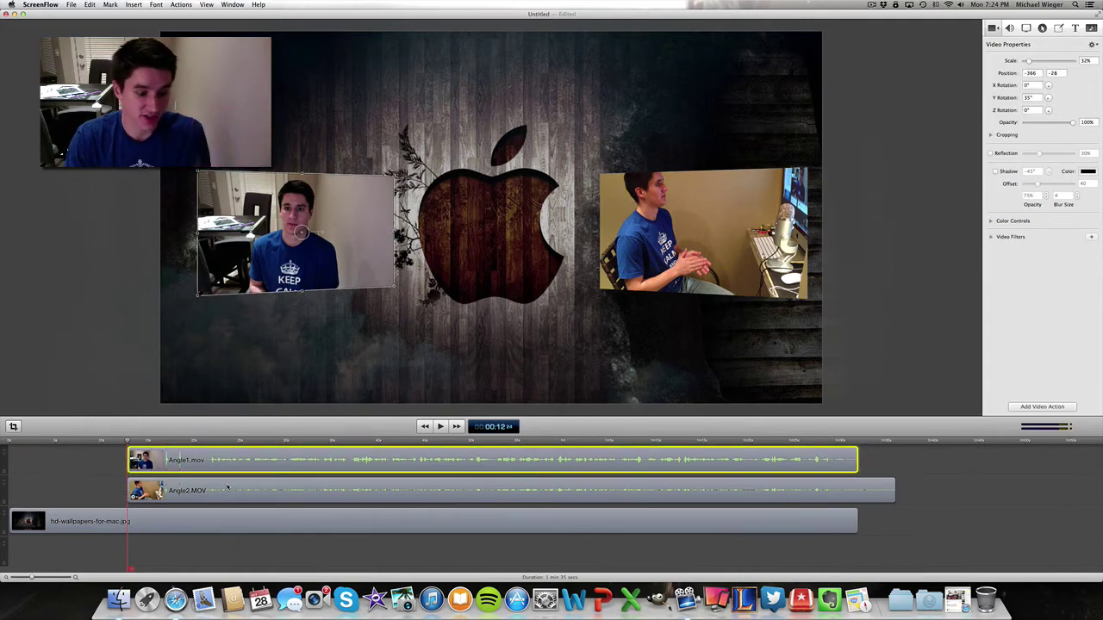
shift+click(228, 488)
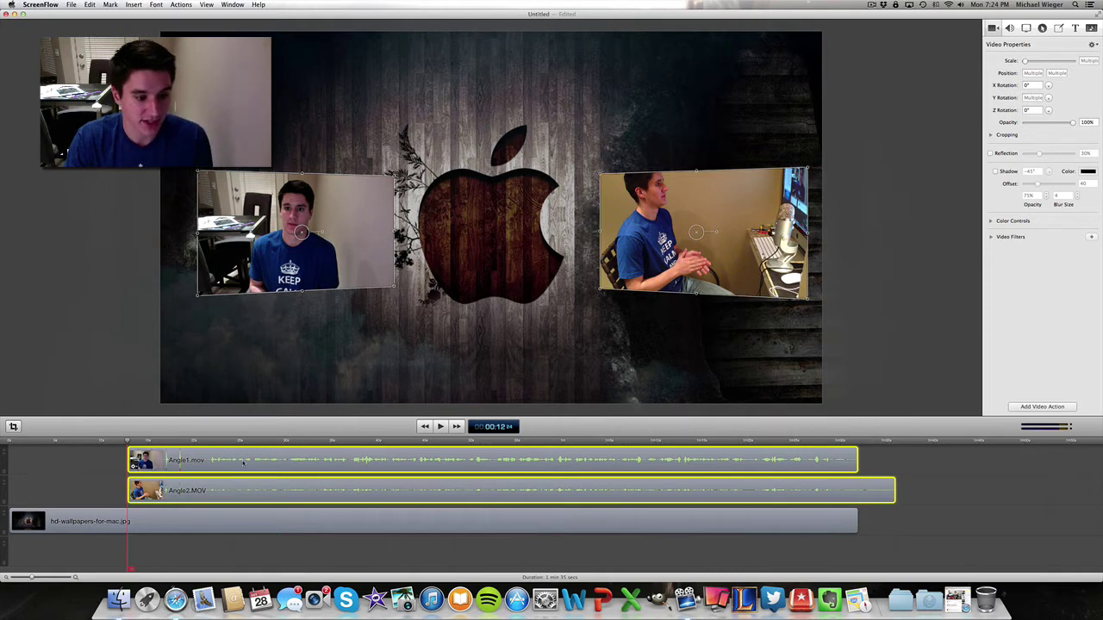
drag(243, 462, 11, 441)
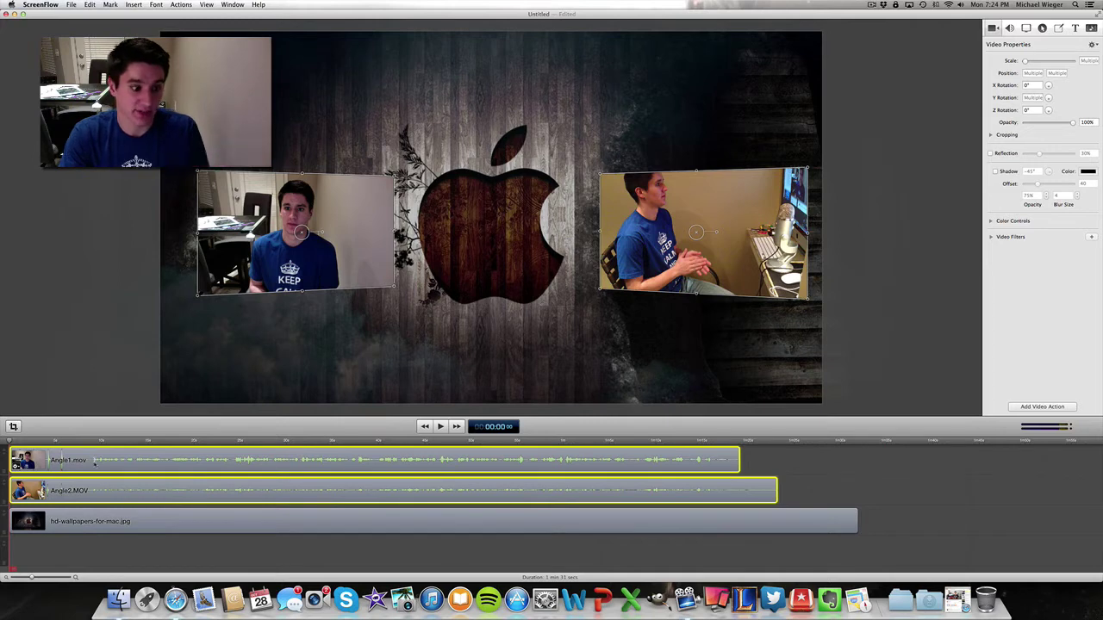
click(132, 550)
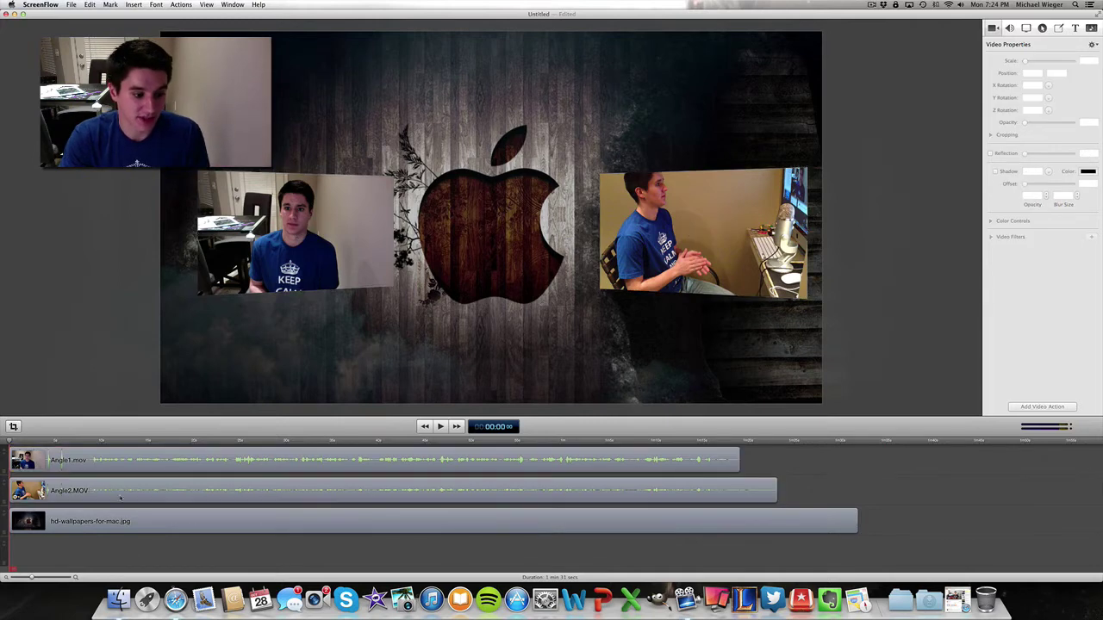
click(17, 498)
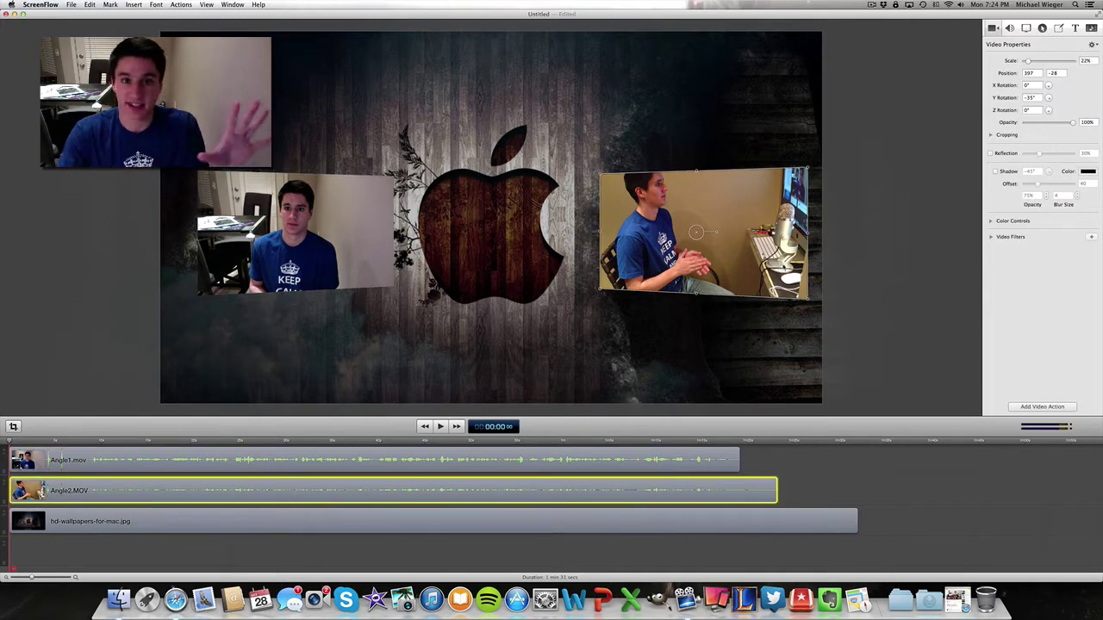
- Set Angle2.MOV's volume to 0 in Audio Properties and play to hear the result
click(1010, 29)
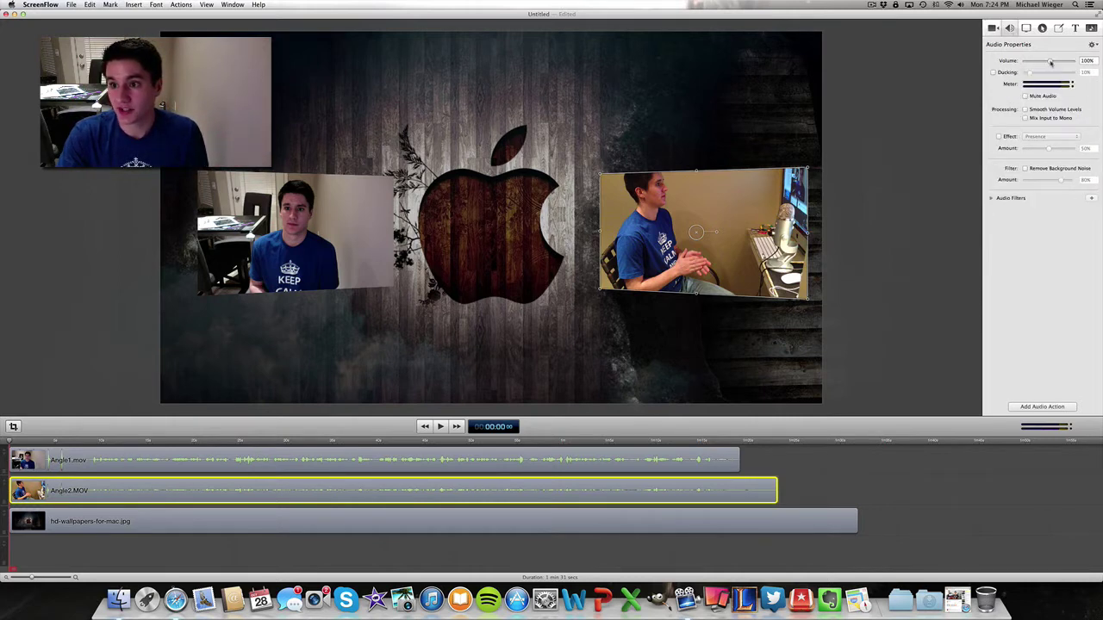
drag(1050, 62, 1018, 63)
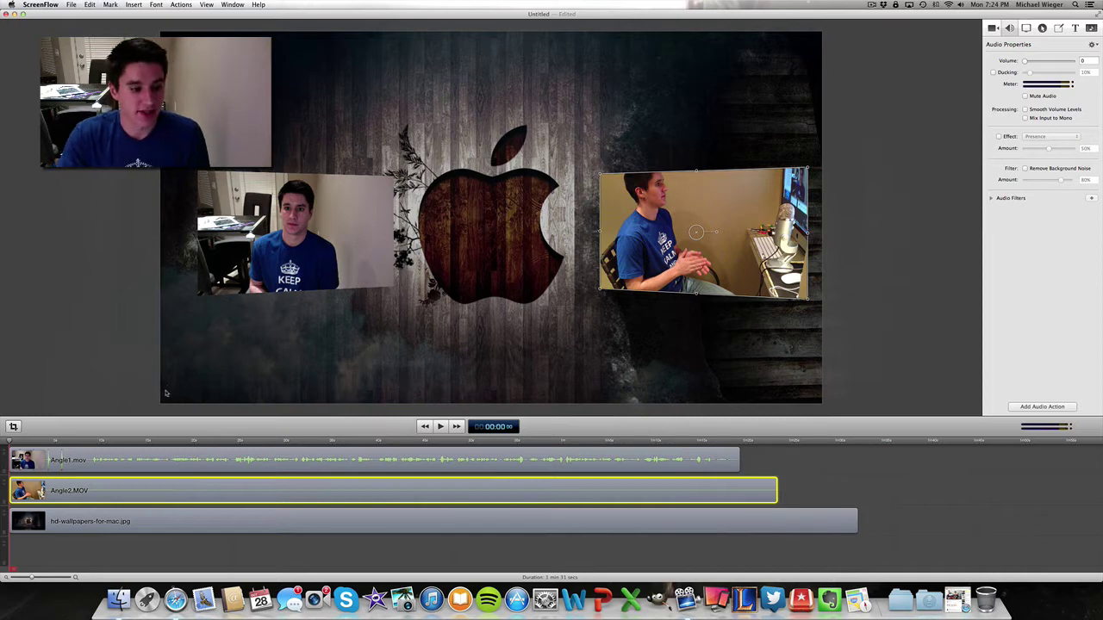
key(space)
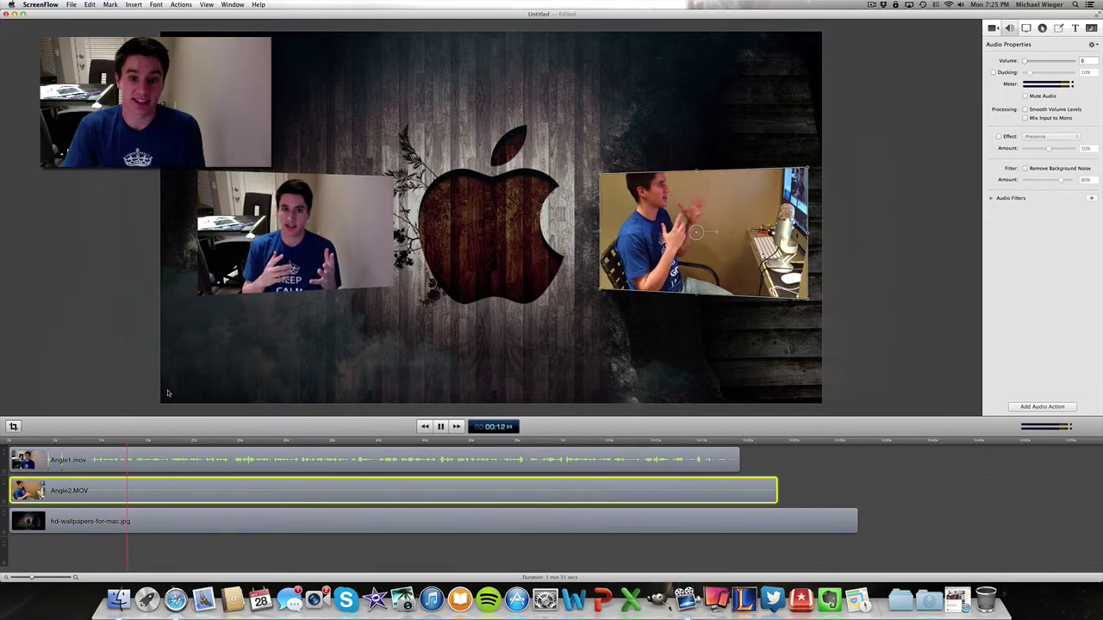
- Scrub the playhead from about 00:24 toward the end of Angle1.mov near 01:10
key(space)
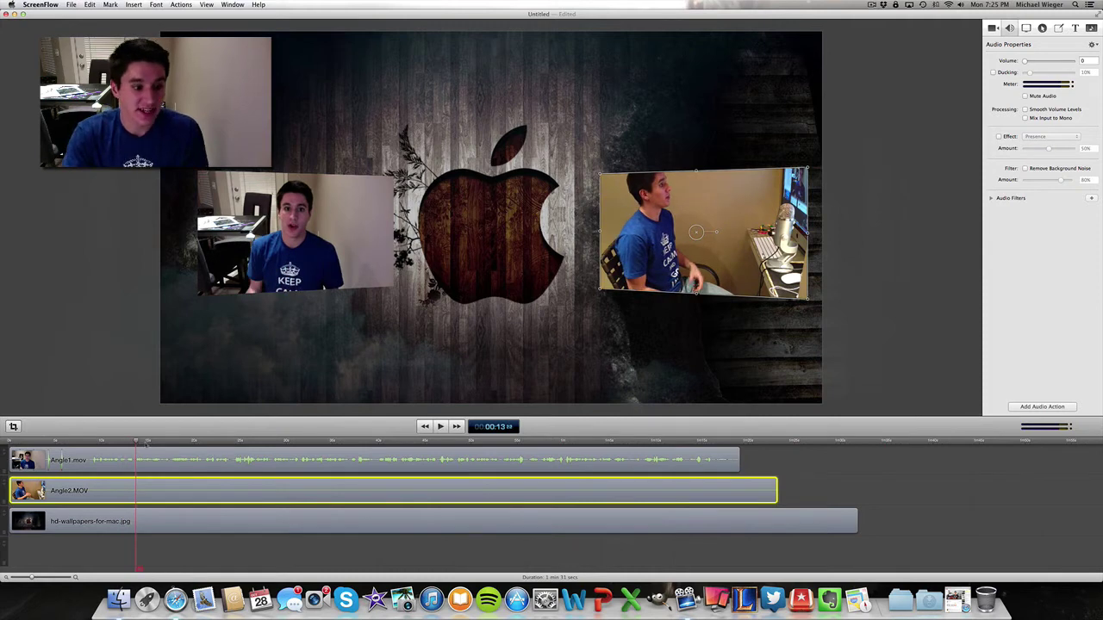
drag(137, 442, 234, 446)
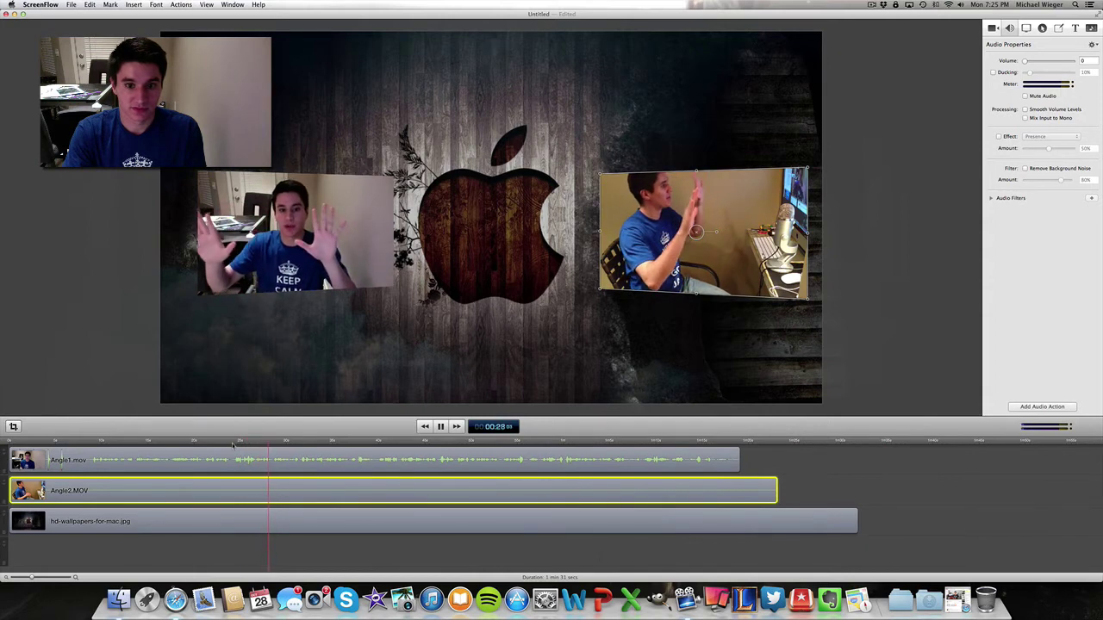
key(space)
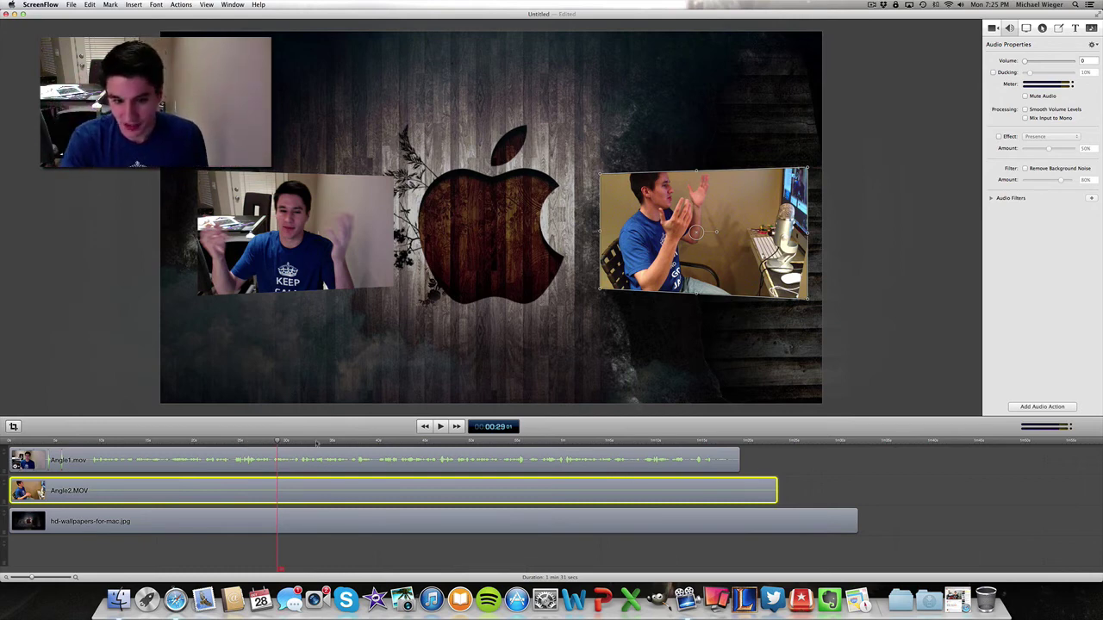
drag(278, 442, 725, 458)
- Select Angle1, Angle2 and the wallpaper clip and split them at 01:17
click(724, 460)
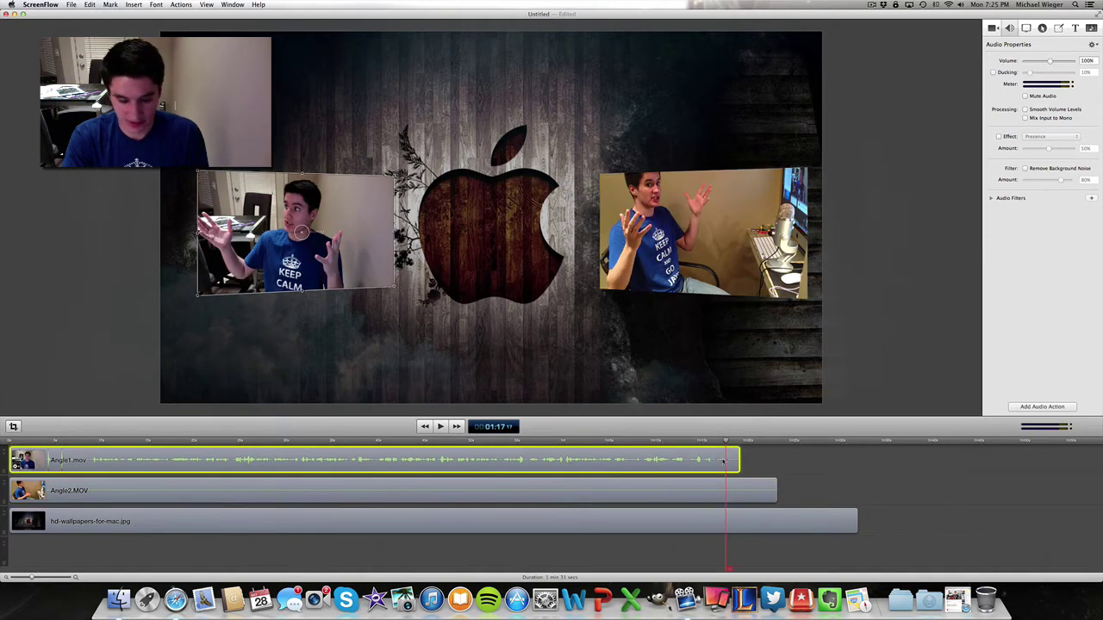
shift+click(732, 491)
shift+click(739, 521)
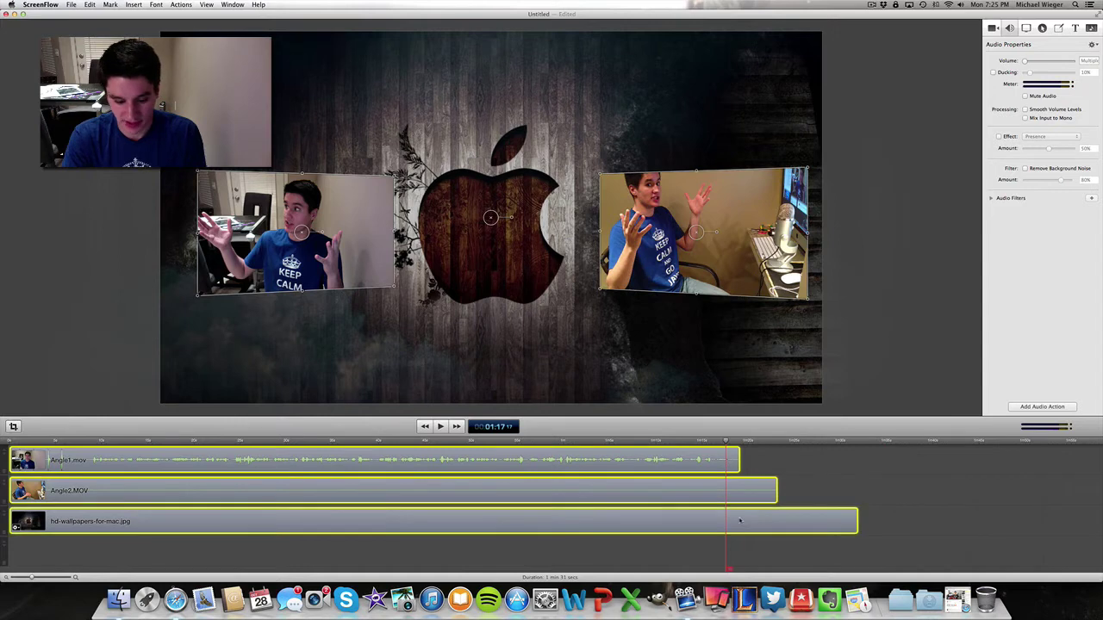
drag(857, 521, 726, 520)
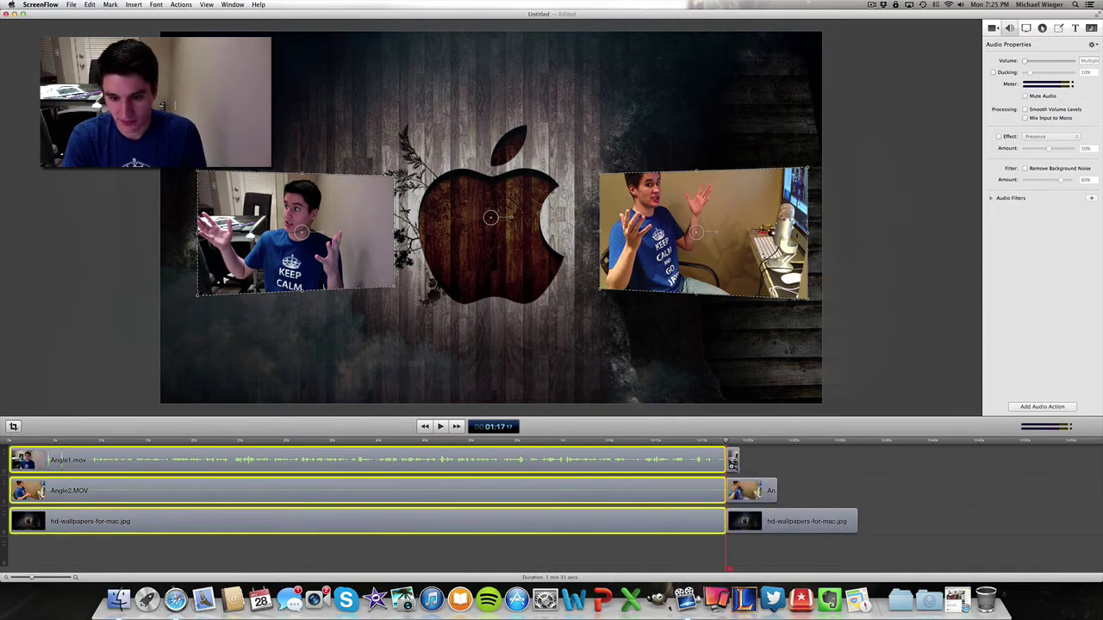
right_click(733, 465)
click(732, 465)
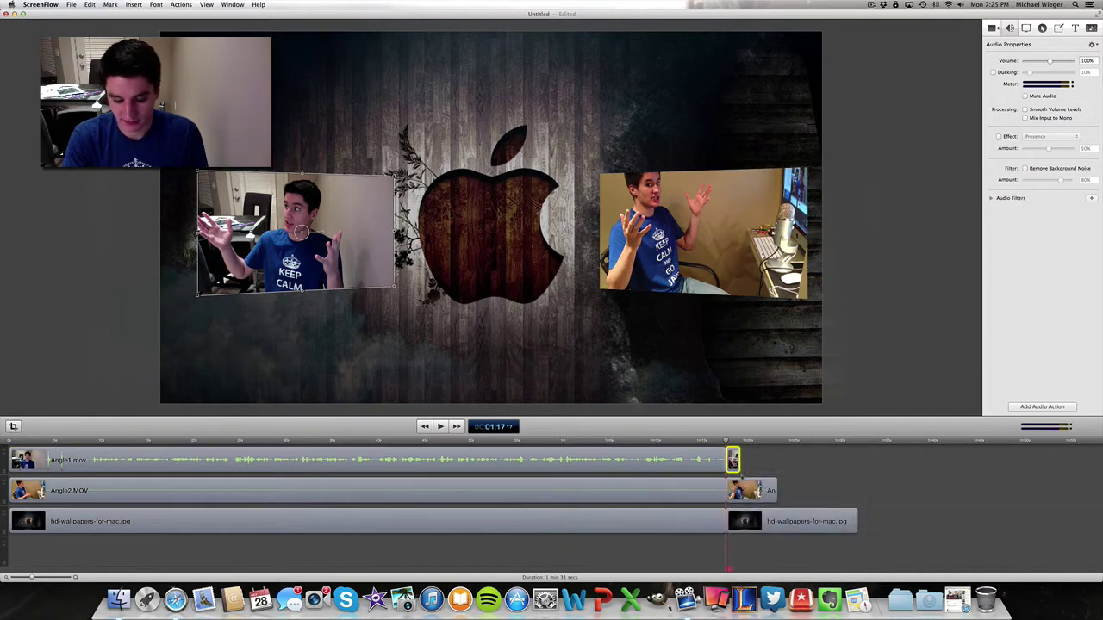
- Delete the leftover Angle1, Angle2 and wallpaper pieces past 01:17
click(734, 472)
key(Delete)
click(749, 491)
key(Delete)
click(765, 517)
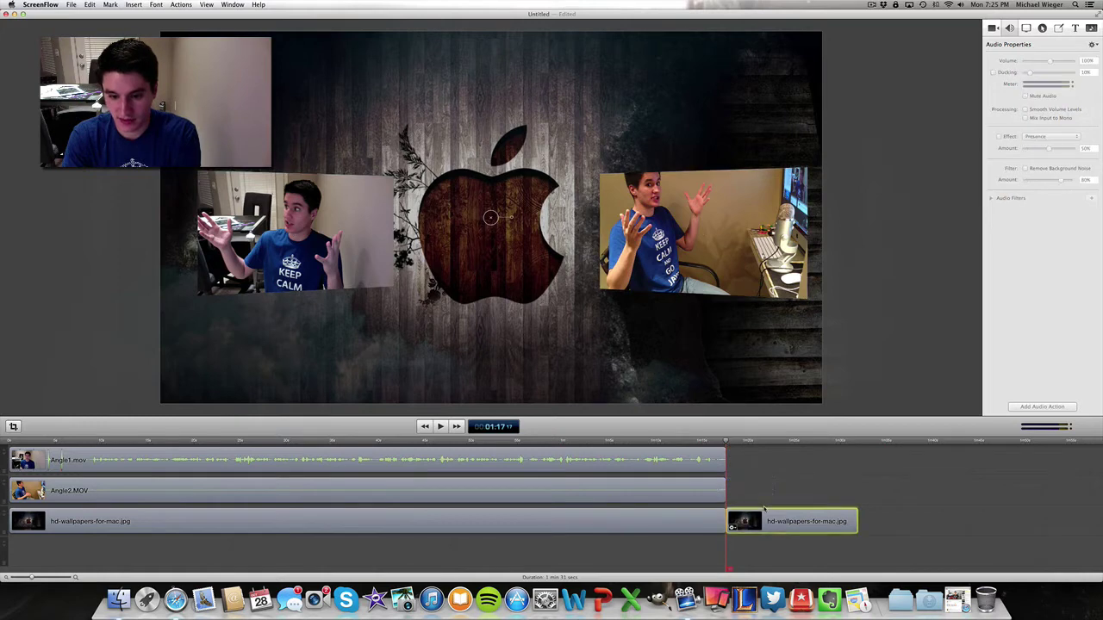
key(Delete)
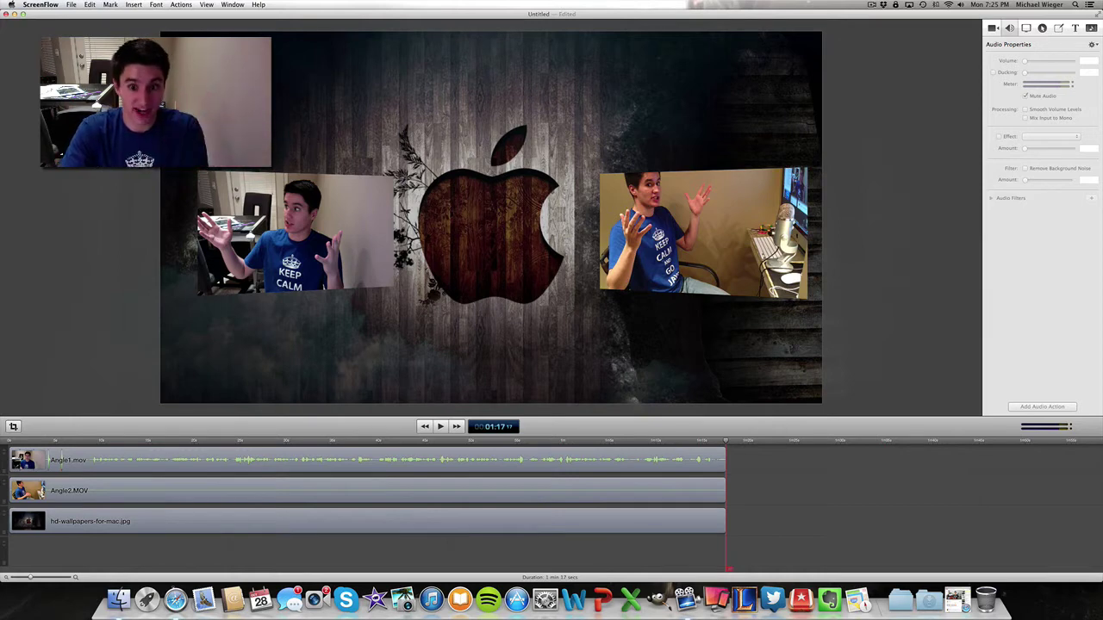
- Export the project with the Apple TV preset at 1280×720 and continue to the save dialog
click(71, 5)
click(101, 172)
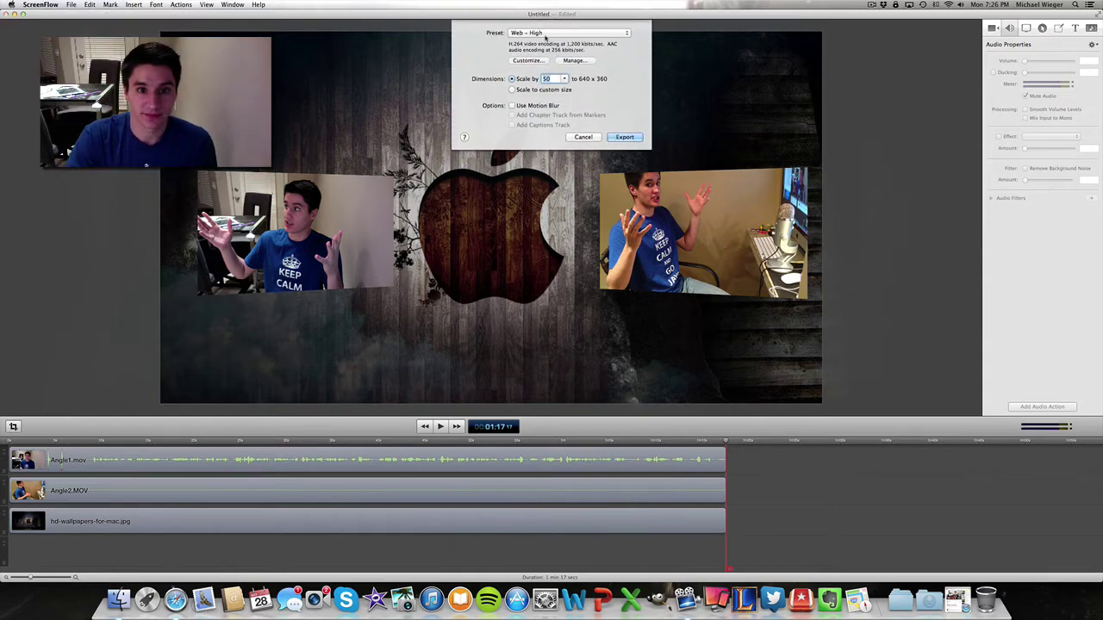
click(564, 32)
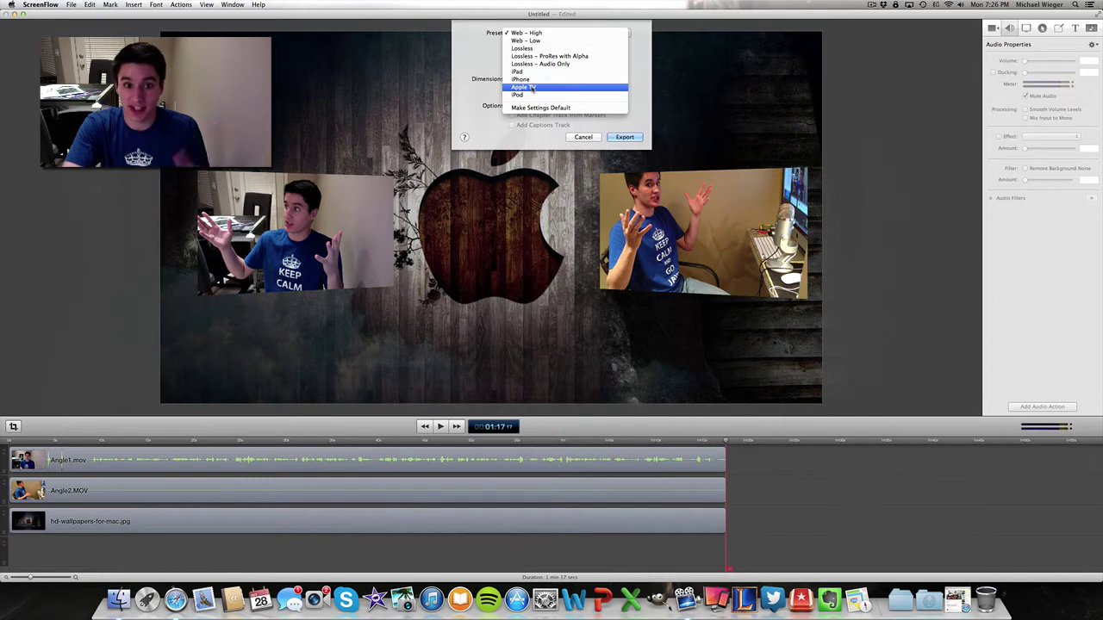
click(532, 88)
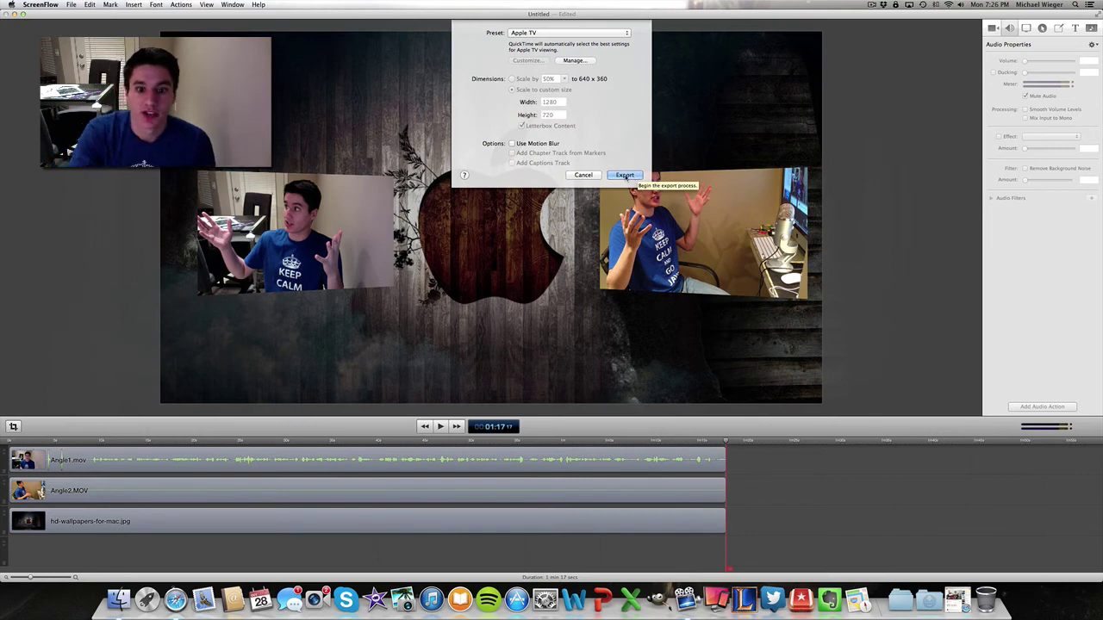
click(636, 177)
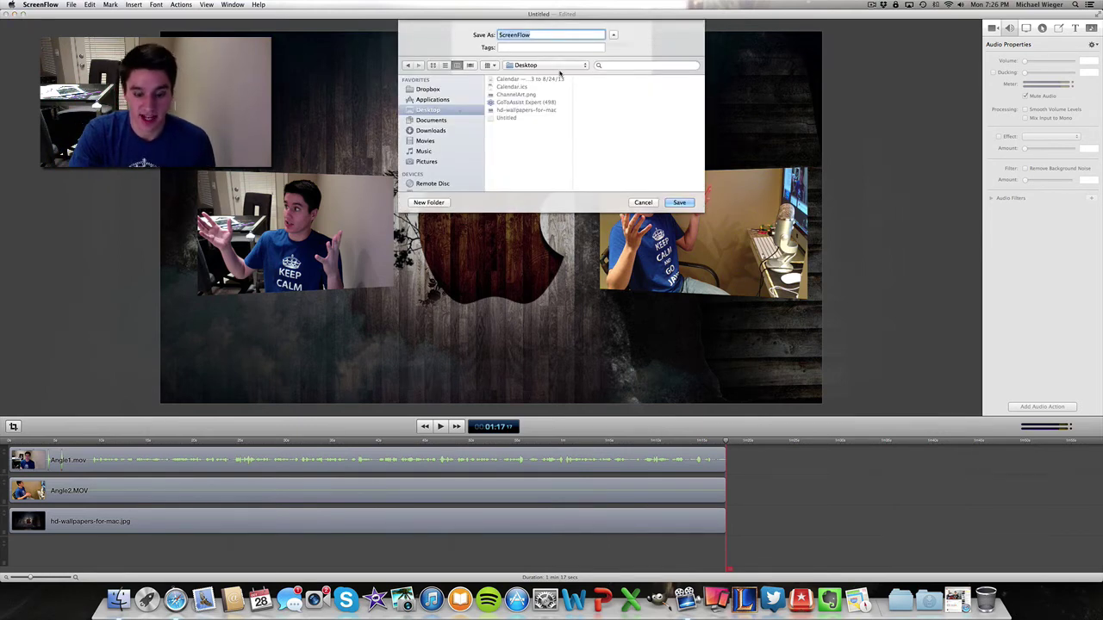
- Save the export as Multi Cam Shot, then move ScreenFlow aside and select the desktop video icon
text(Mul)
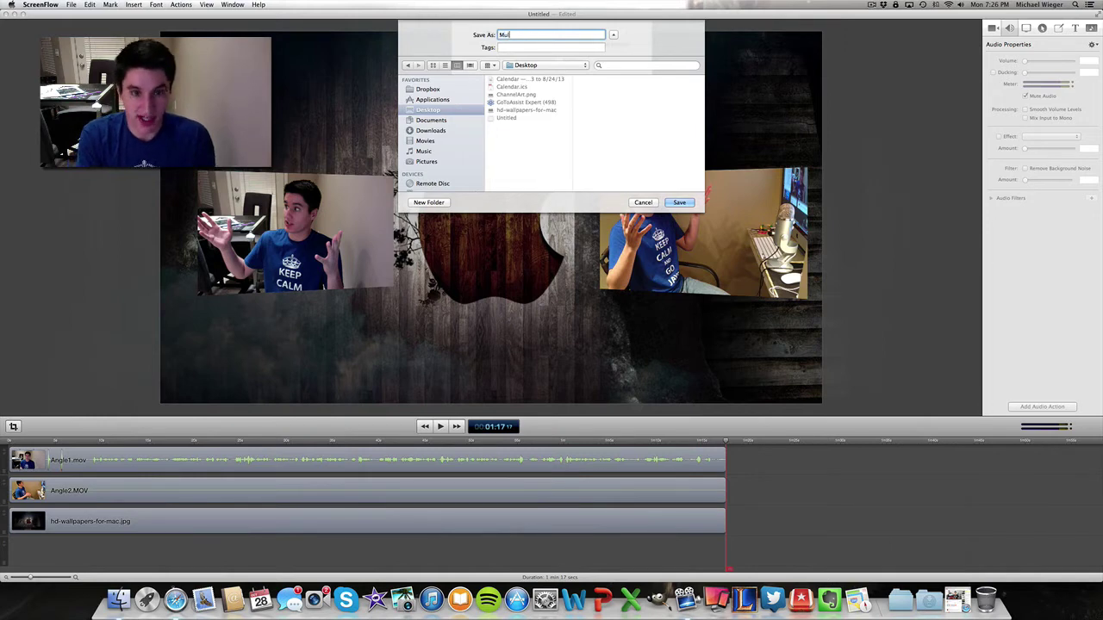
text(ti Camera)
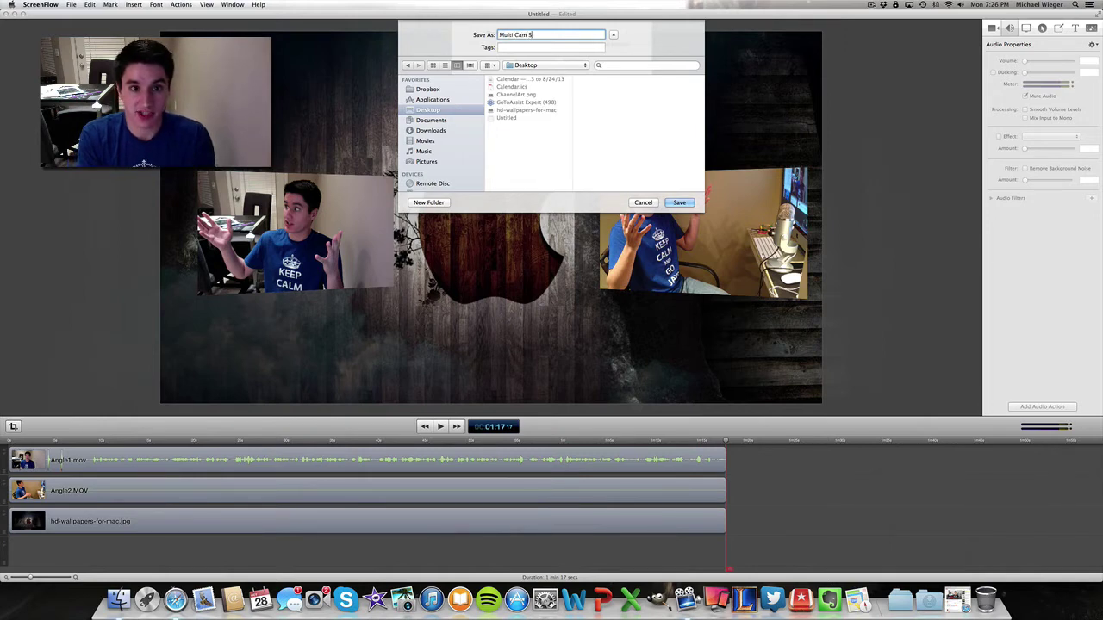
key(Return)
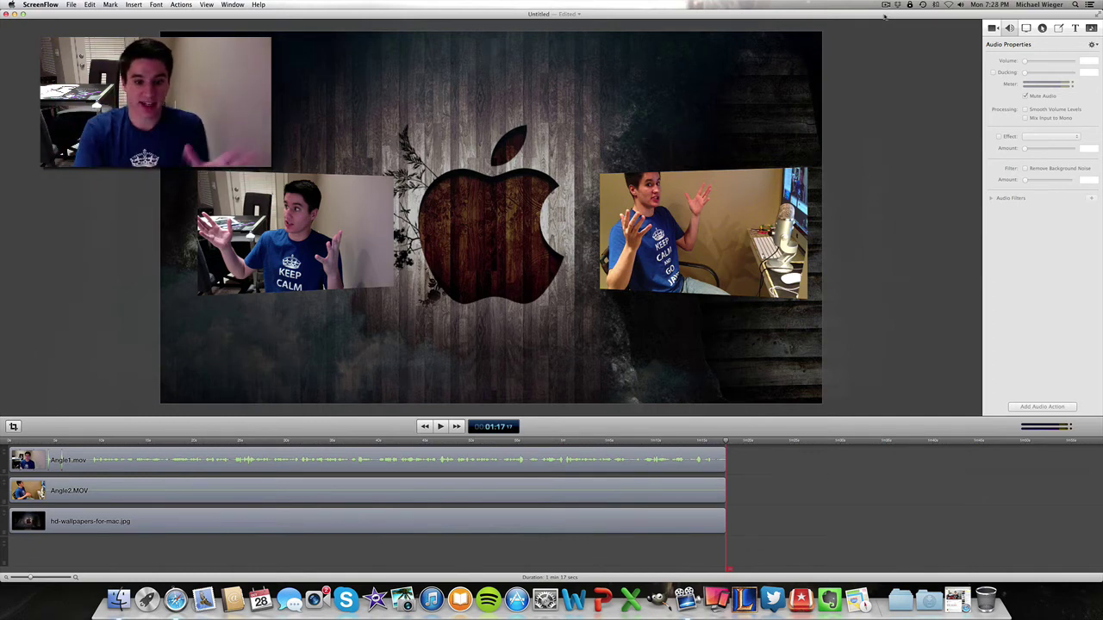
drag(883, 14, 776, 15)
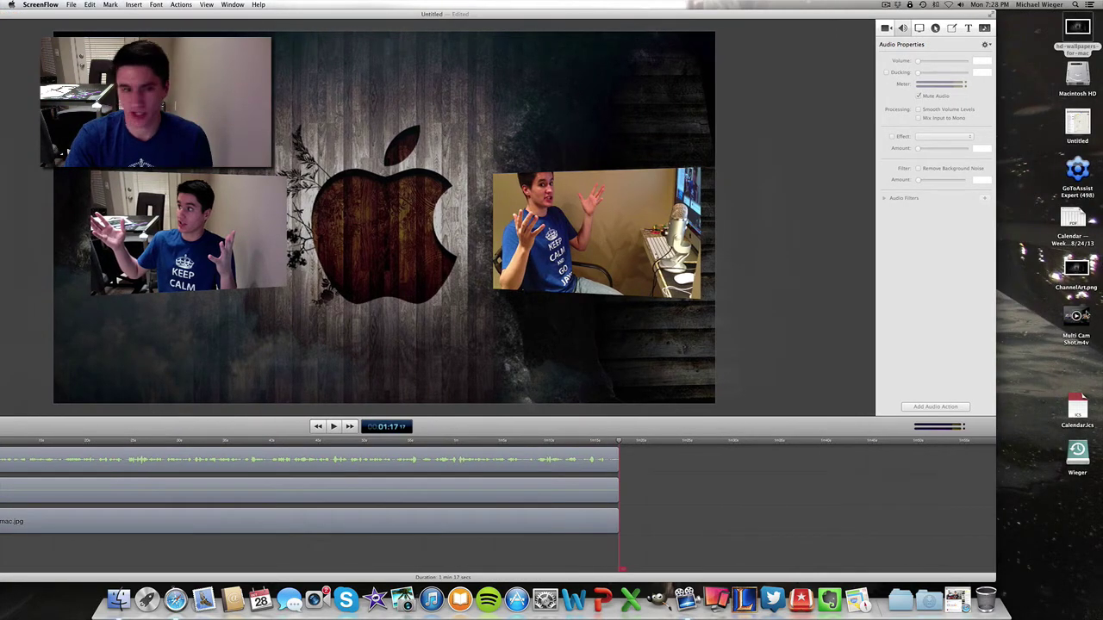
click(1077, 317)
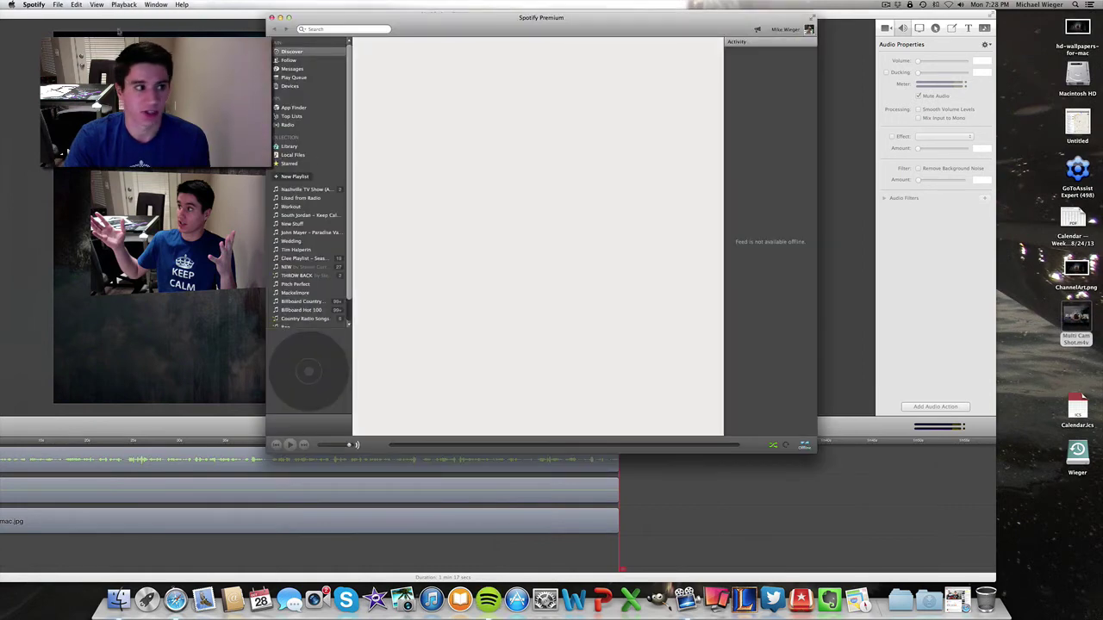
- Quit Spotify, open Multi Cam Shot.m4v in QuickTime Player, and leave full screen
click(39, 5)
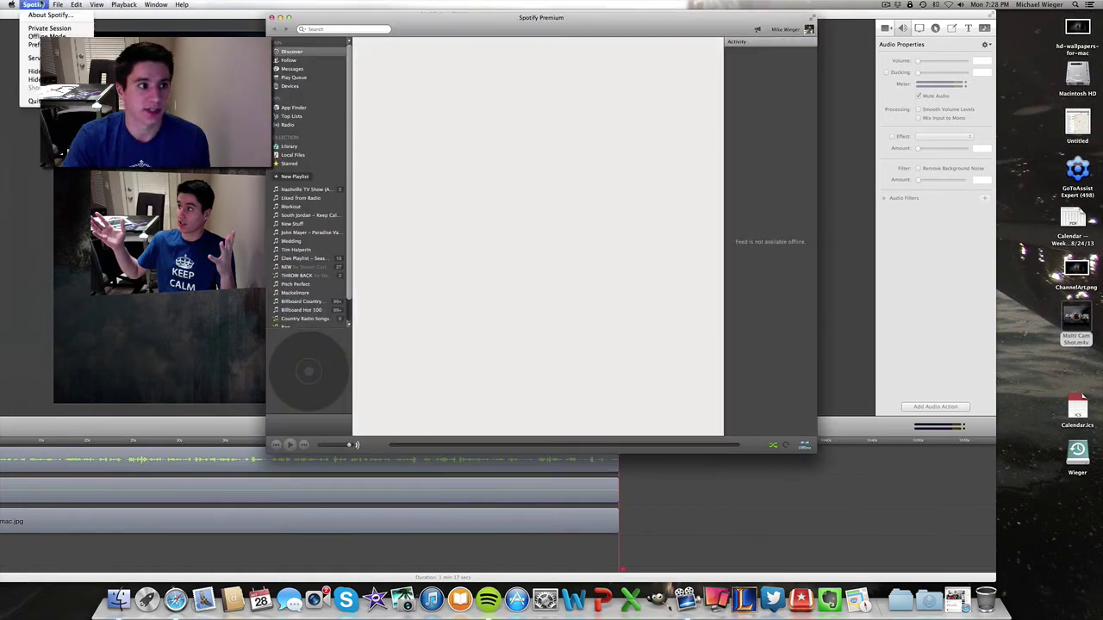
click(32, 101)
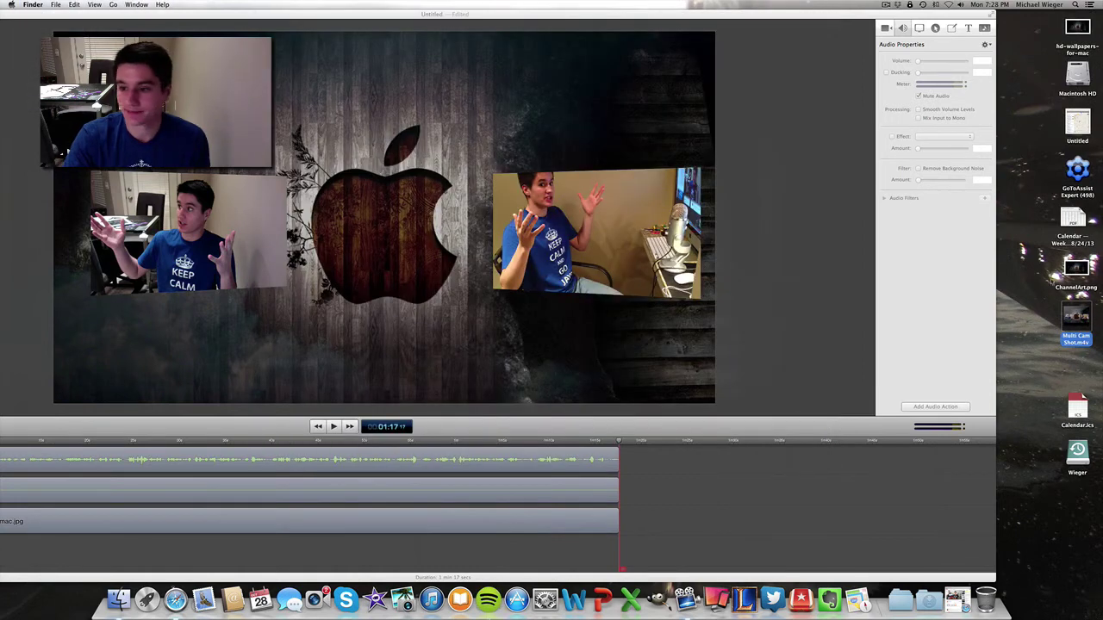
right_click(1077, 312)
mouse_move(1049, 321)
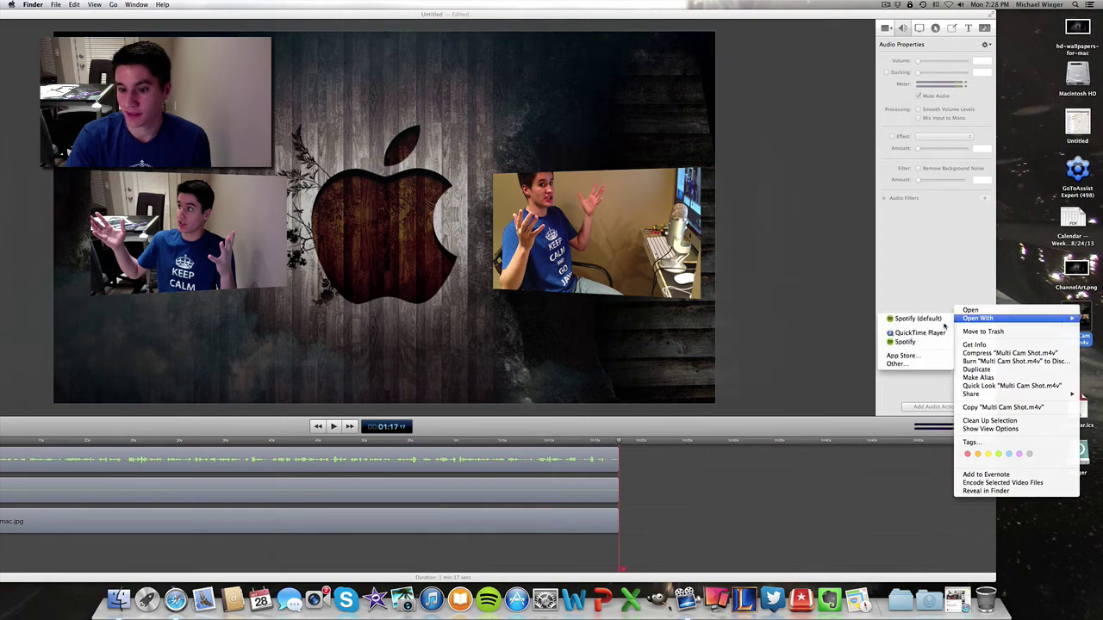
click(920, 332)
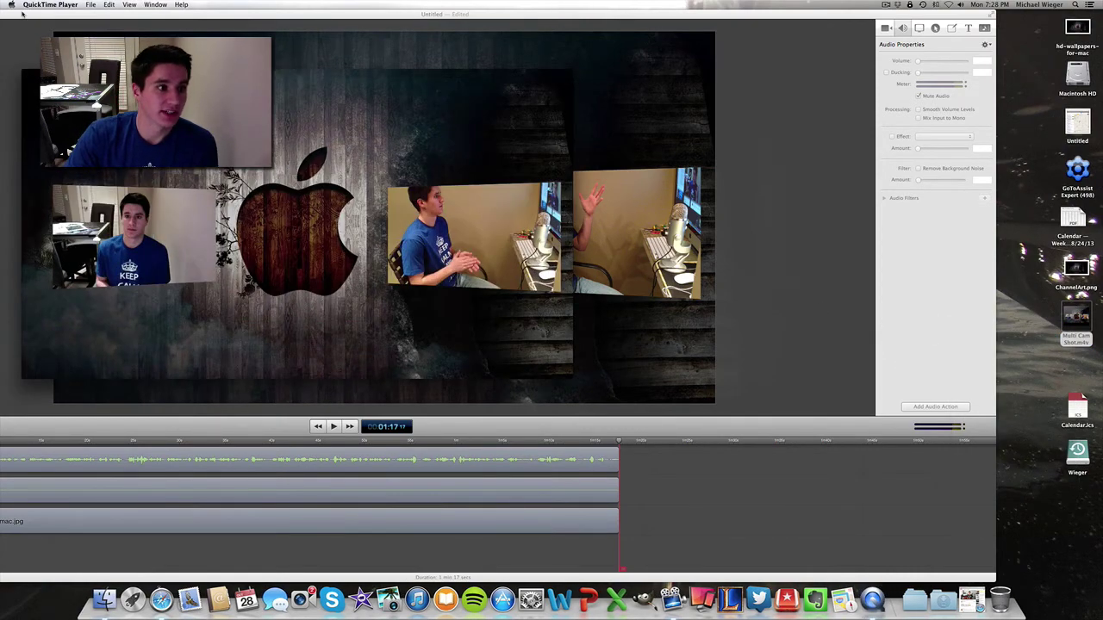
key(super+f)
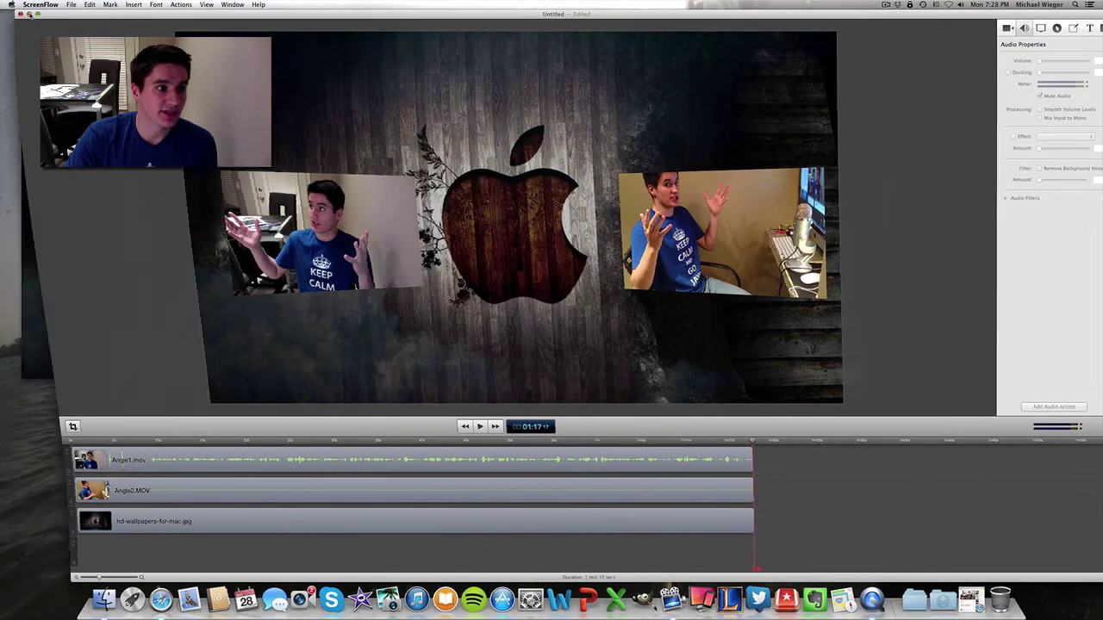
key(Escape)
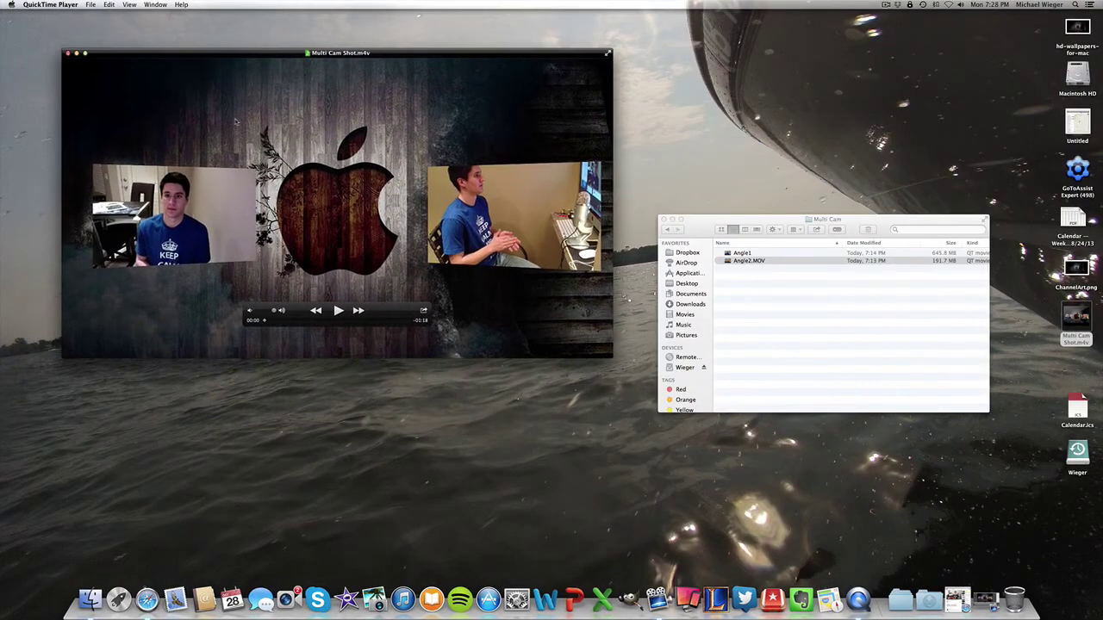
- Play the opening seconds of Multi Cam Shot.m4v, pause it, and close the QuickTime window
key(space)
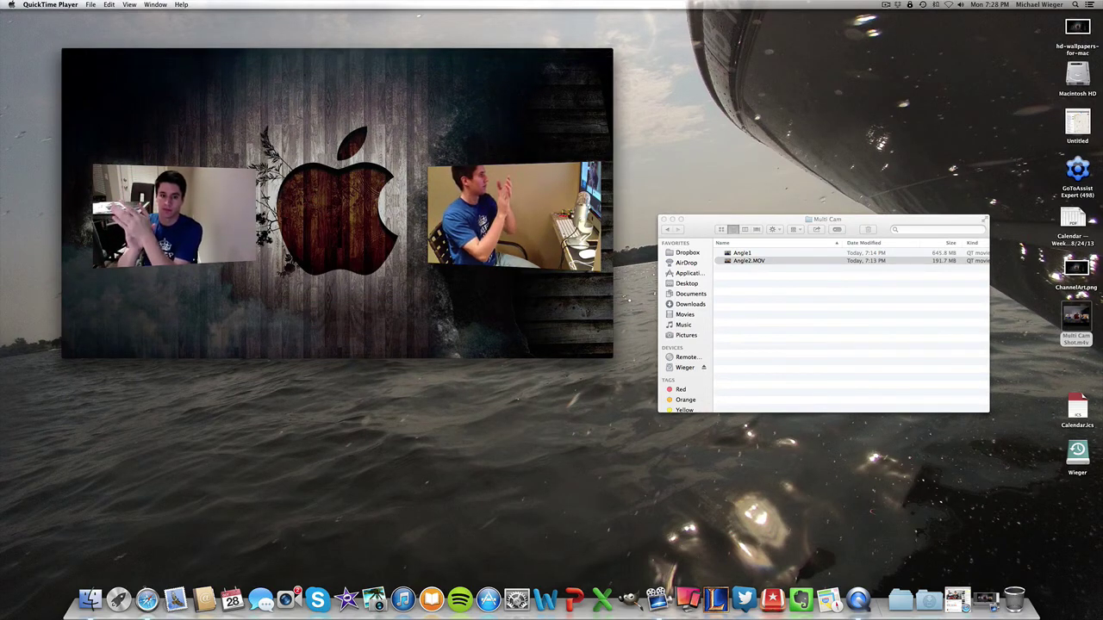
mouse_move(336, 312)
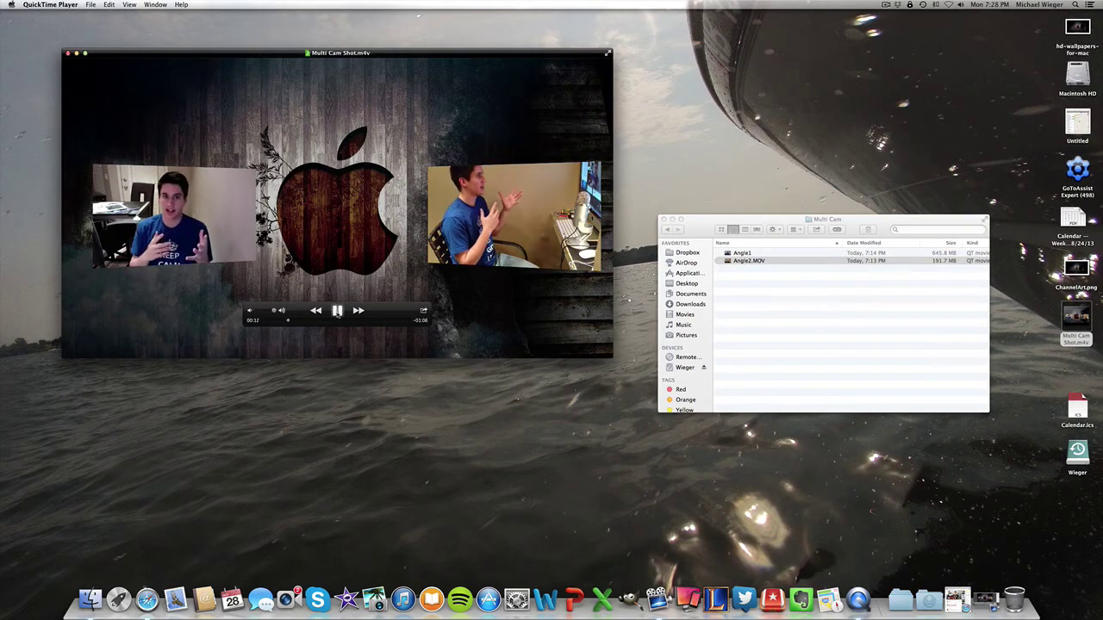
click(336, 312)
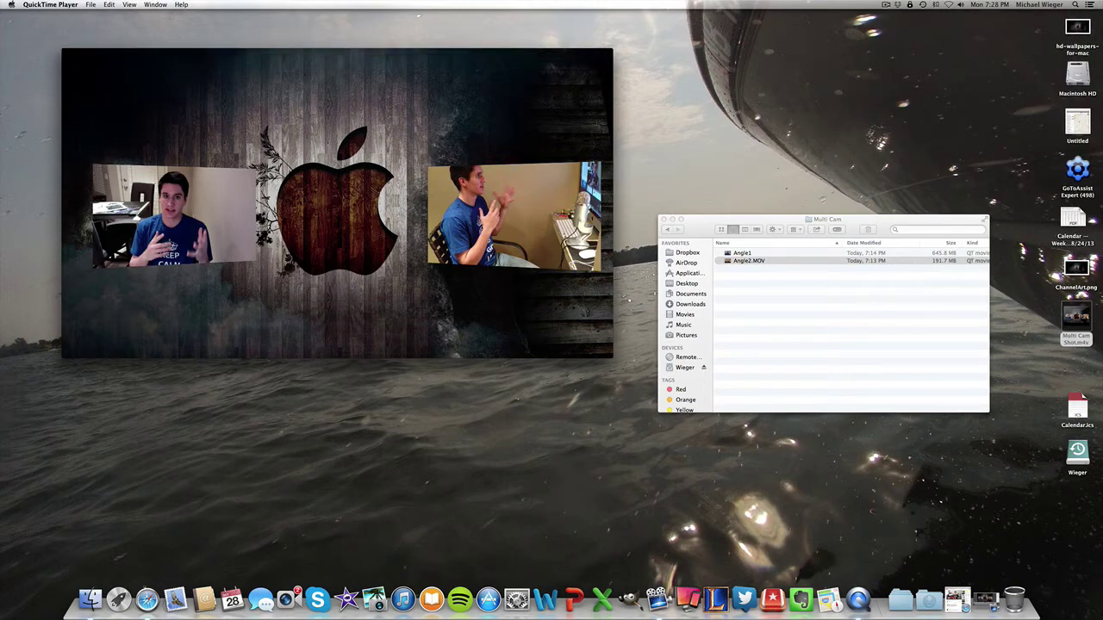
mouse_move(263, 105)
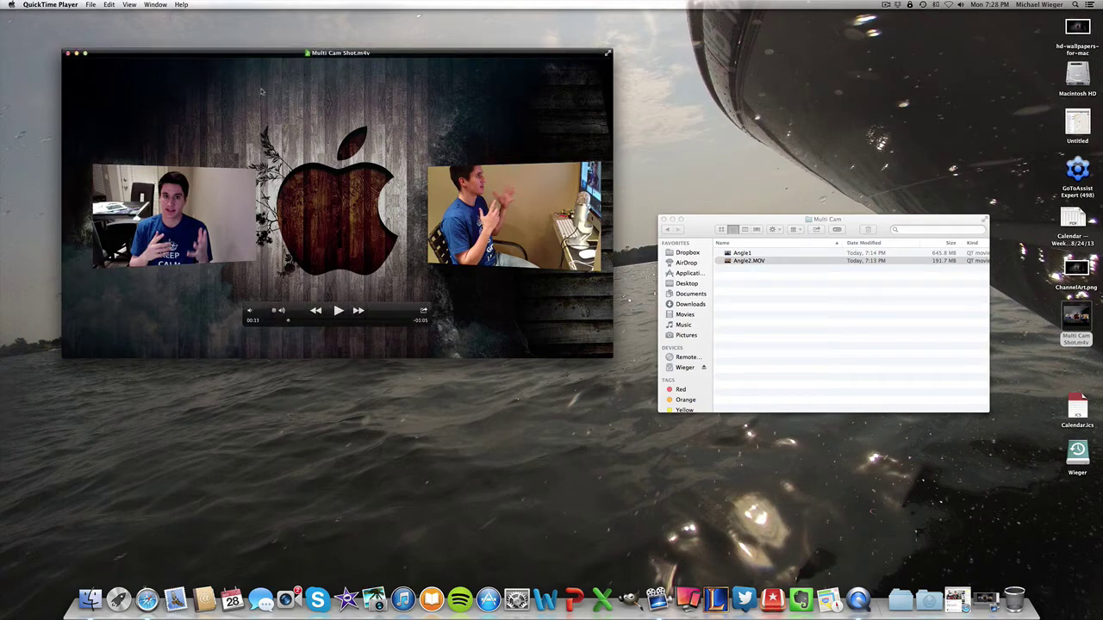
click(67, 52)
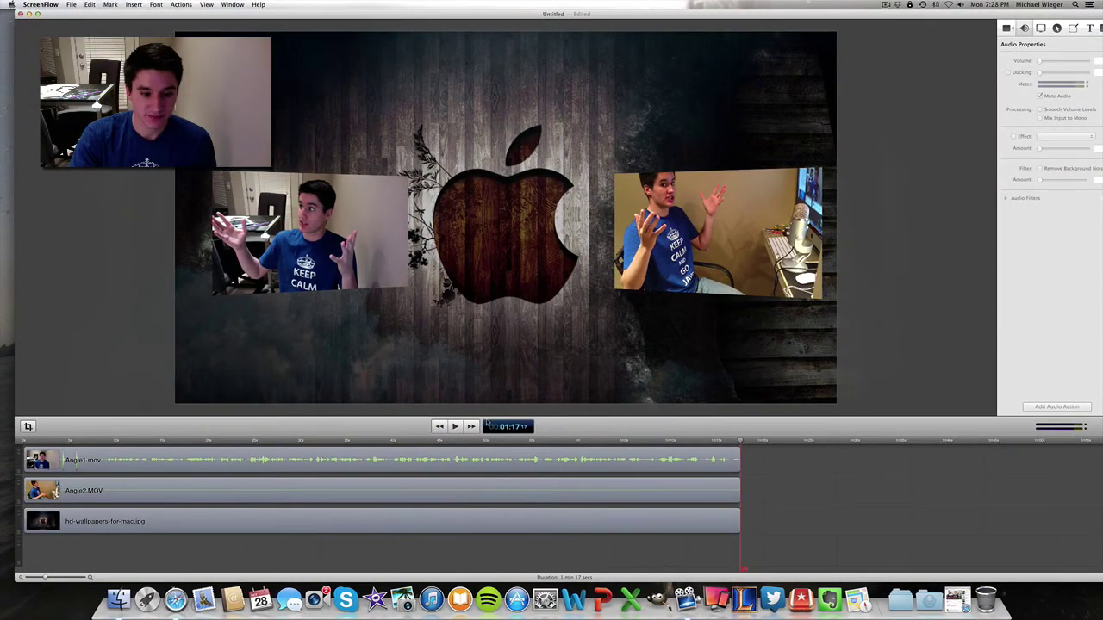
- Delete the wallpaper clip and place the exported Multi Cam Shot.m4v on the timeline at its start
click(507, 526)
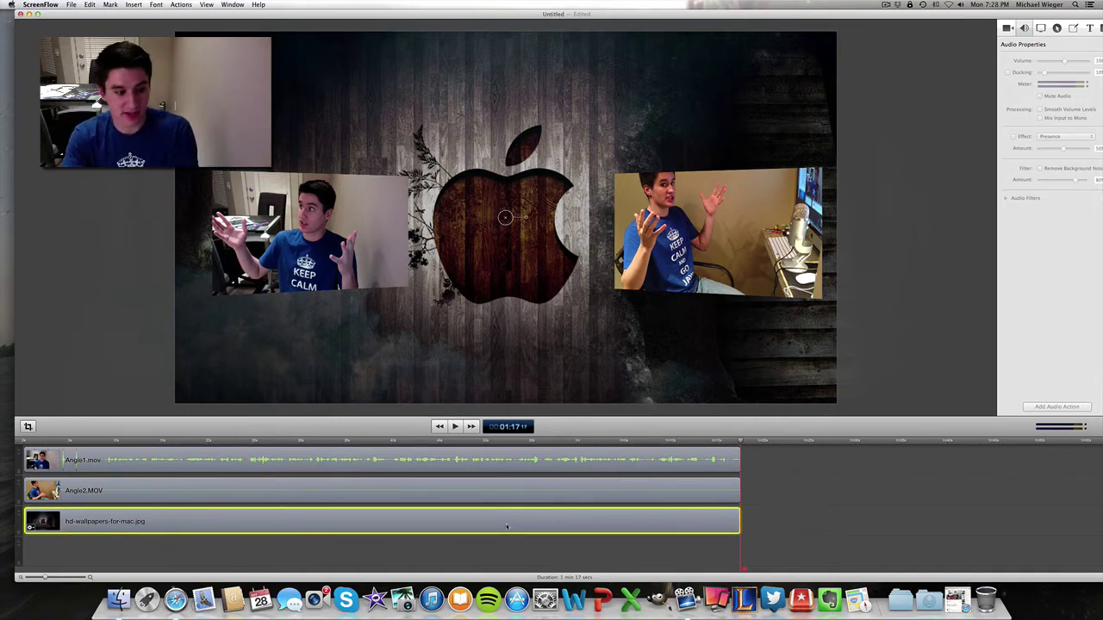
key(Delete)
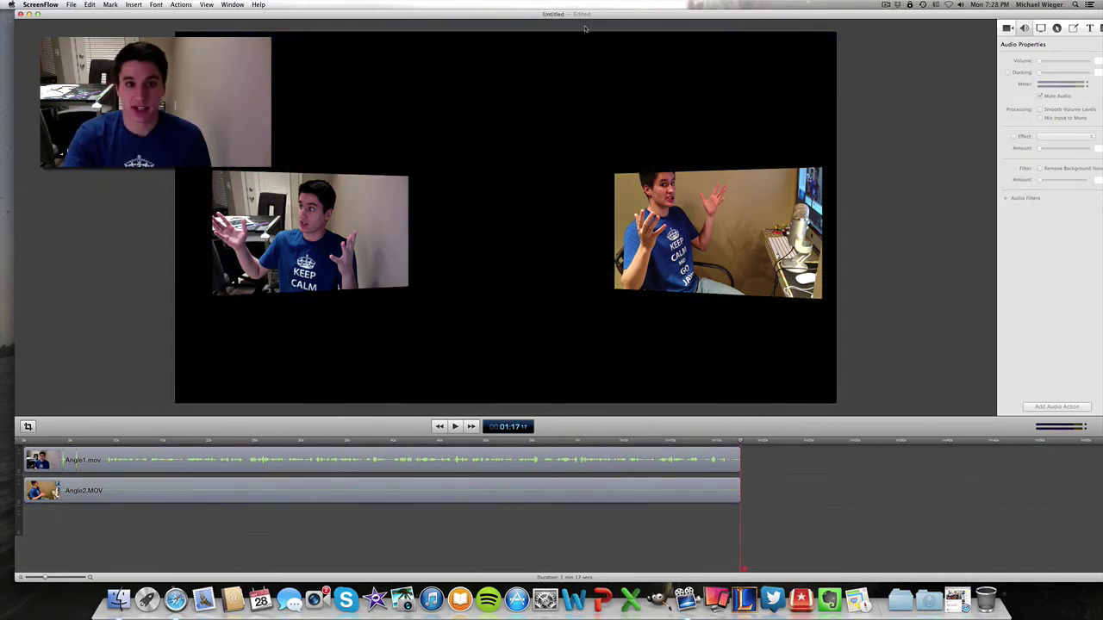
drag(600, 14, 501, 15)
drag(1075, 317, 454, 523)
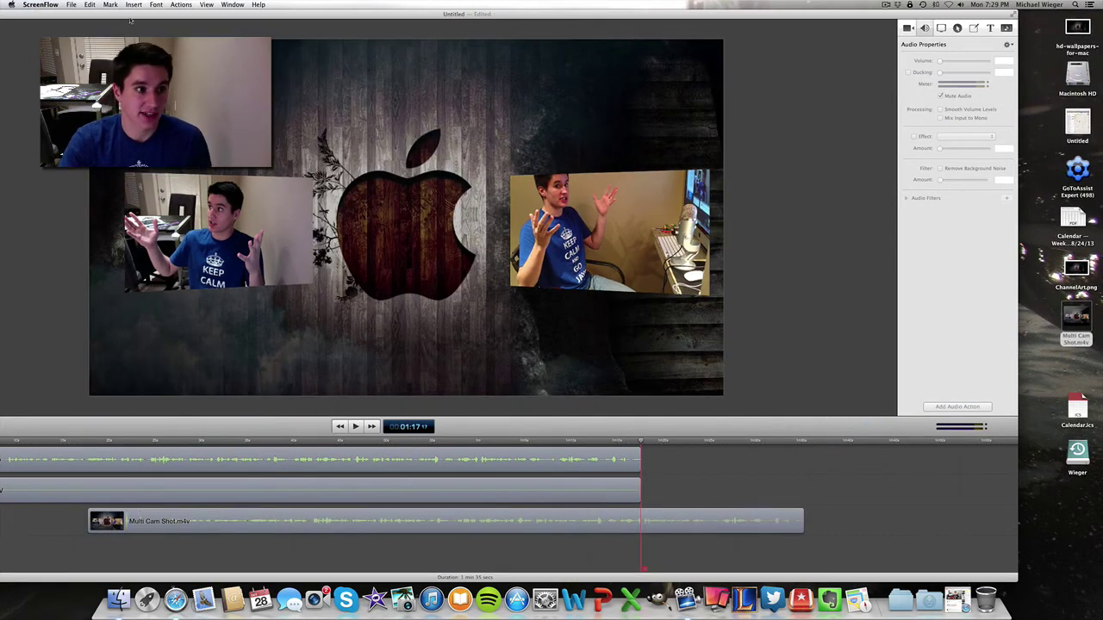
drag(132, 13, 239, 14)
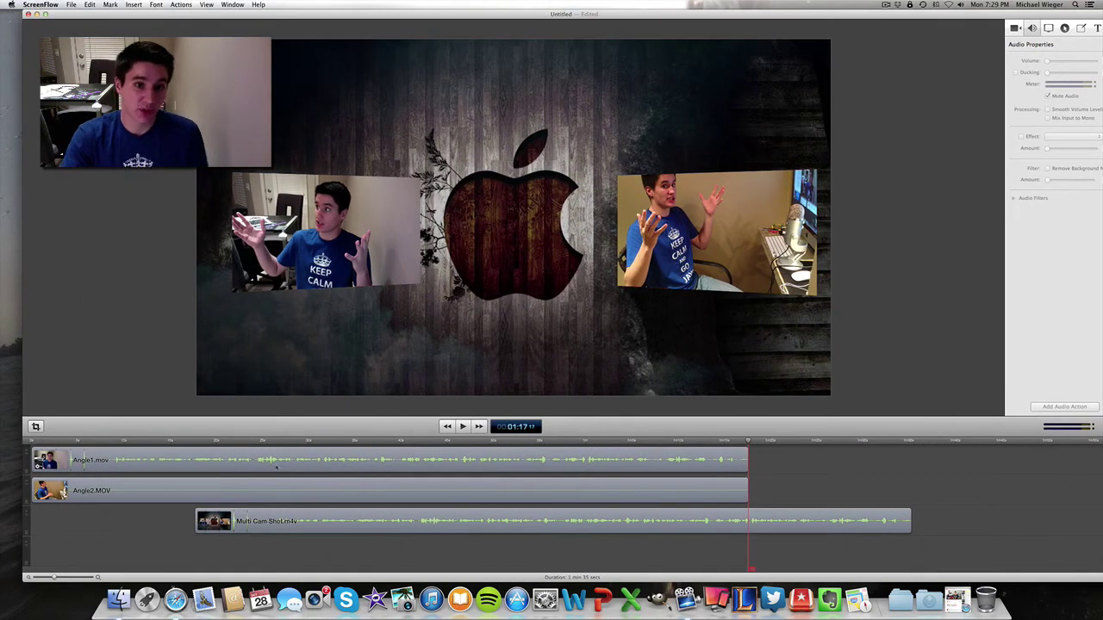
drag(299, 520, 124, 513)
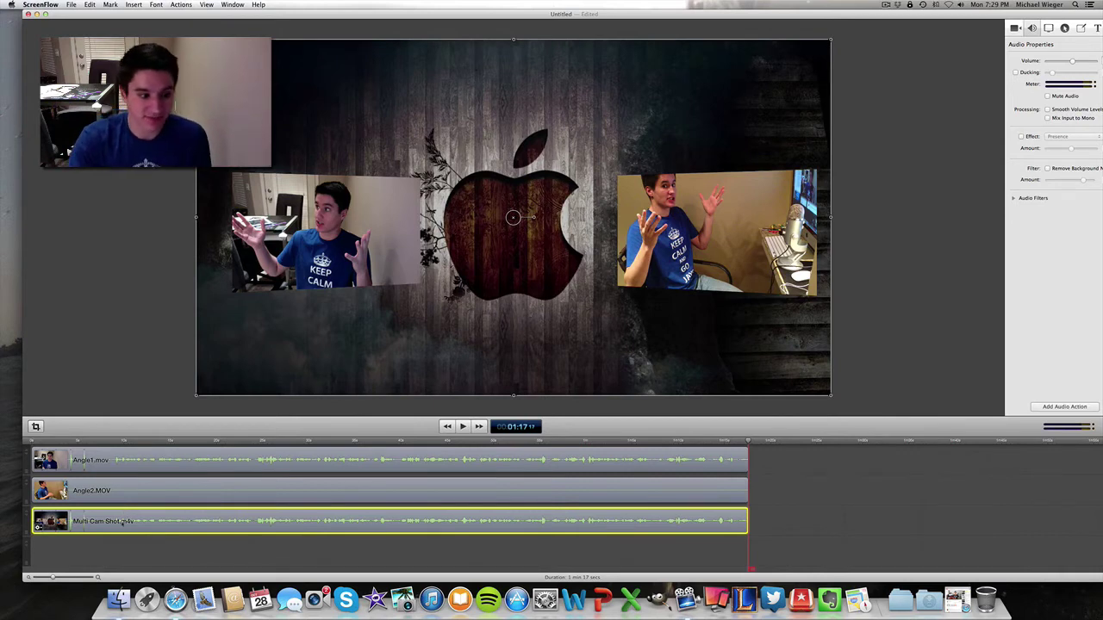
- Set Angle1.mov's Y rotation to 0°, enlarge it, and centre it on the canvas
click(150, 465)
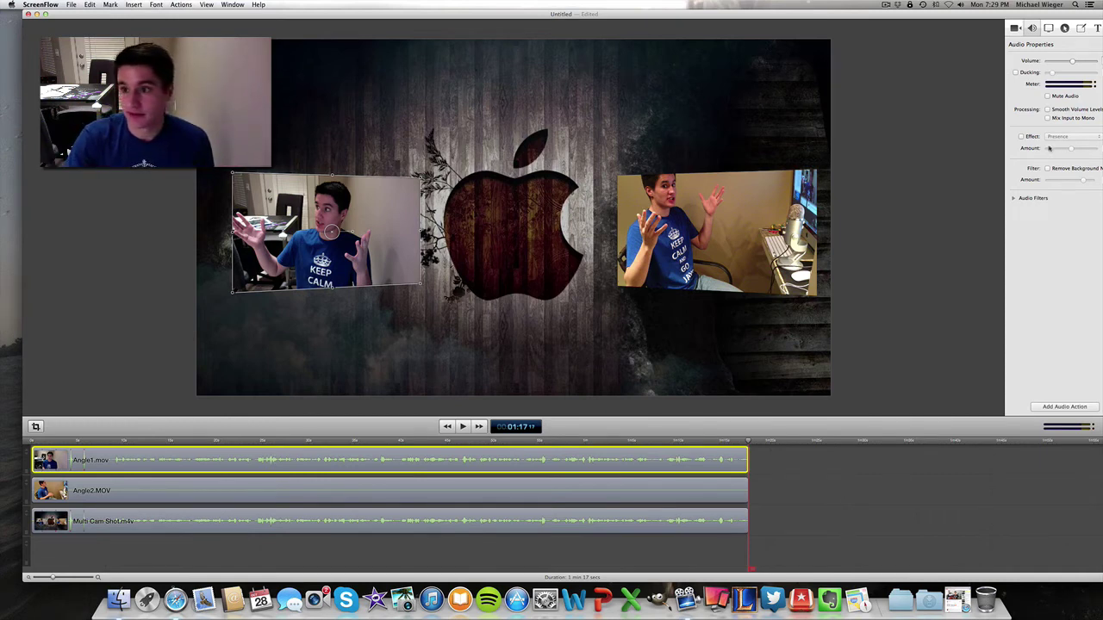
click(1015, 28)
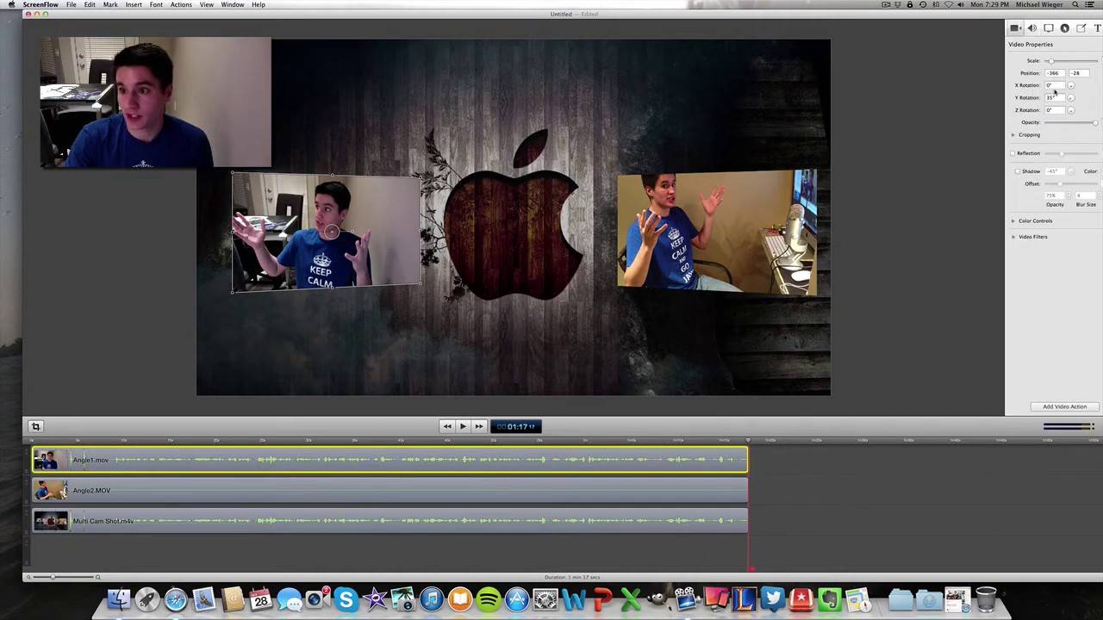
key(BackSpace)
key(BackSpace)
text(0)
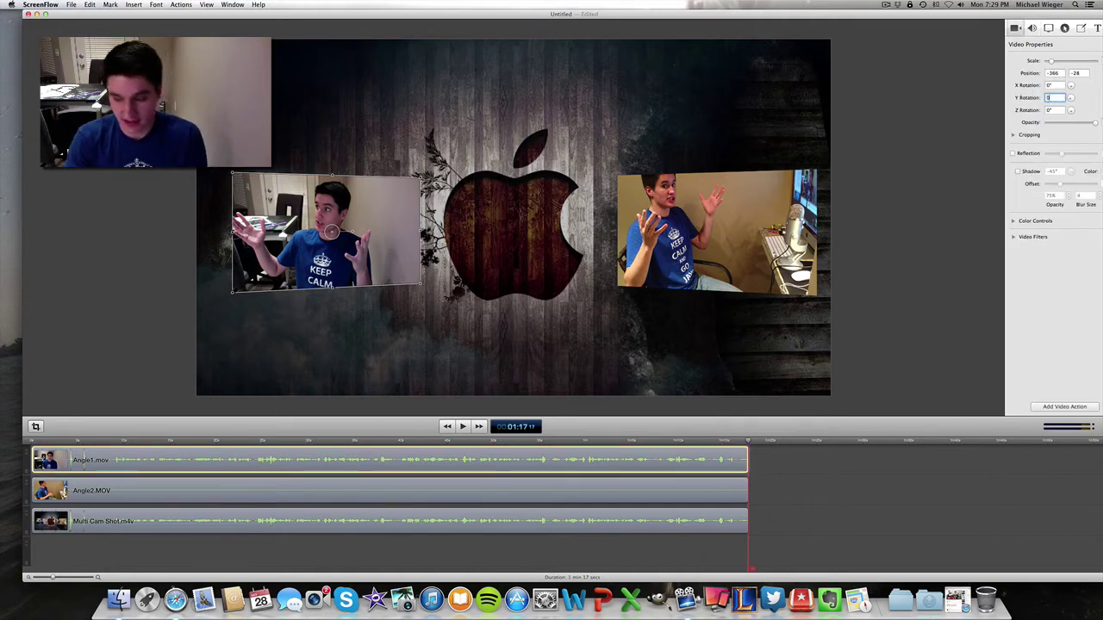
key(Return)
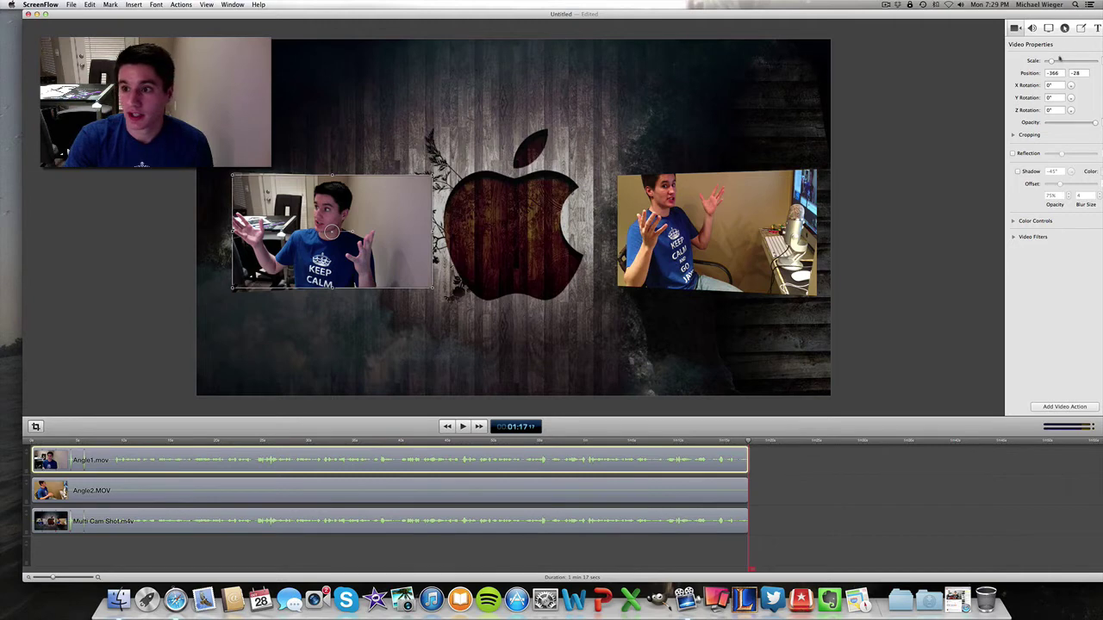
drag(1049, 61, 1060, 64)
drag(506, 181, 681, 170)
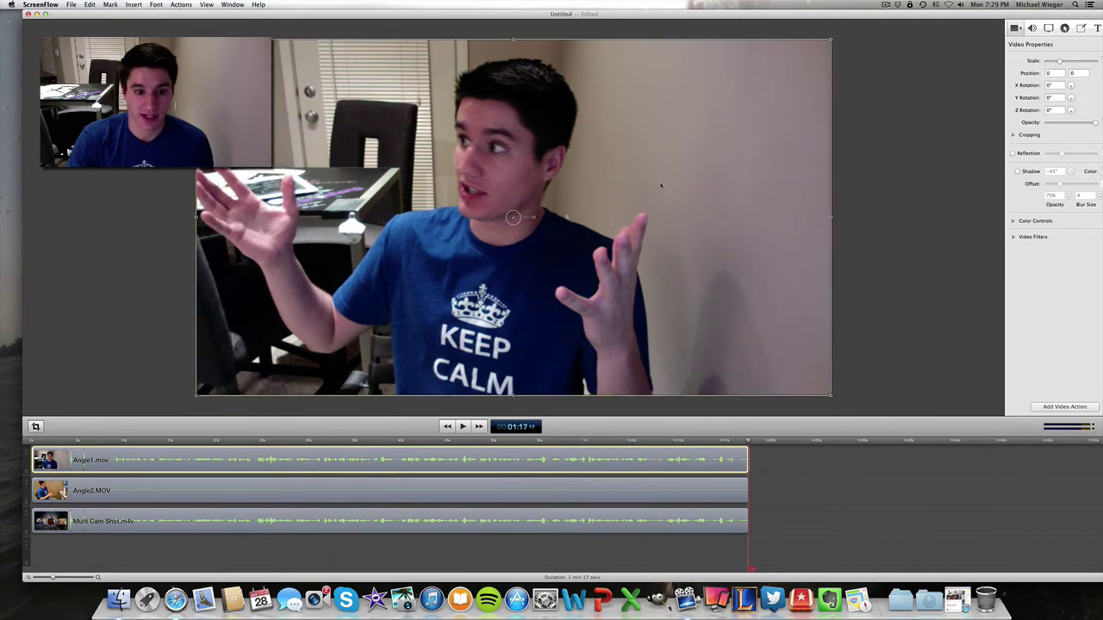
- Move Angle2.MOV to the top track, set Y rotation 0°, and scale and centre it to fill the canvas
click(98, 490)
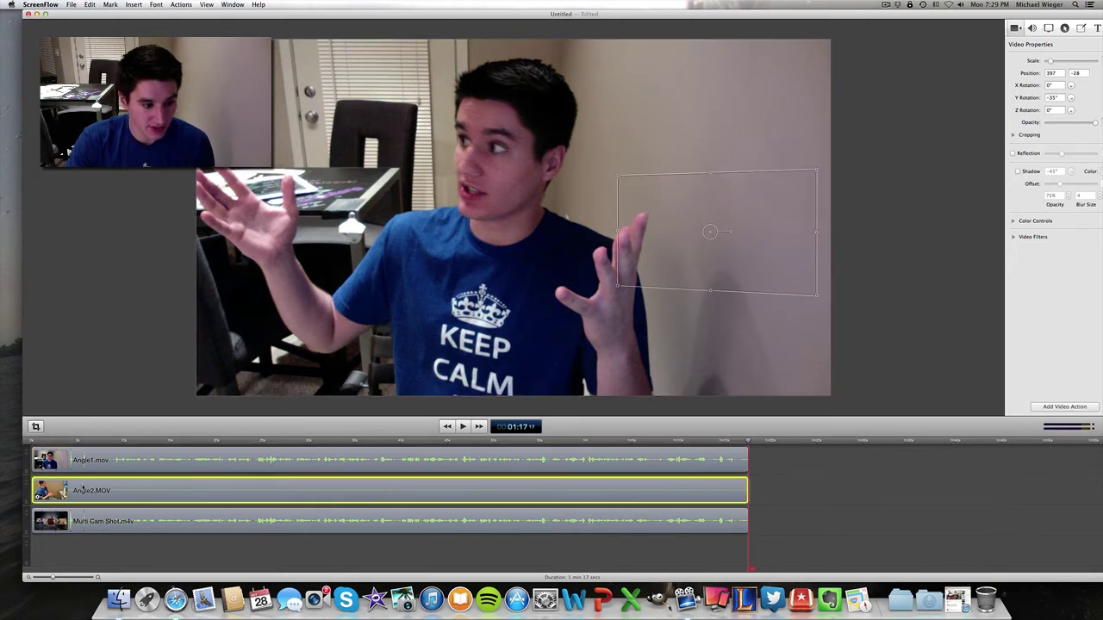
drag(35, 495, 32, 463)
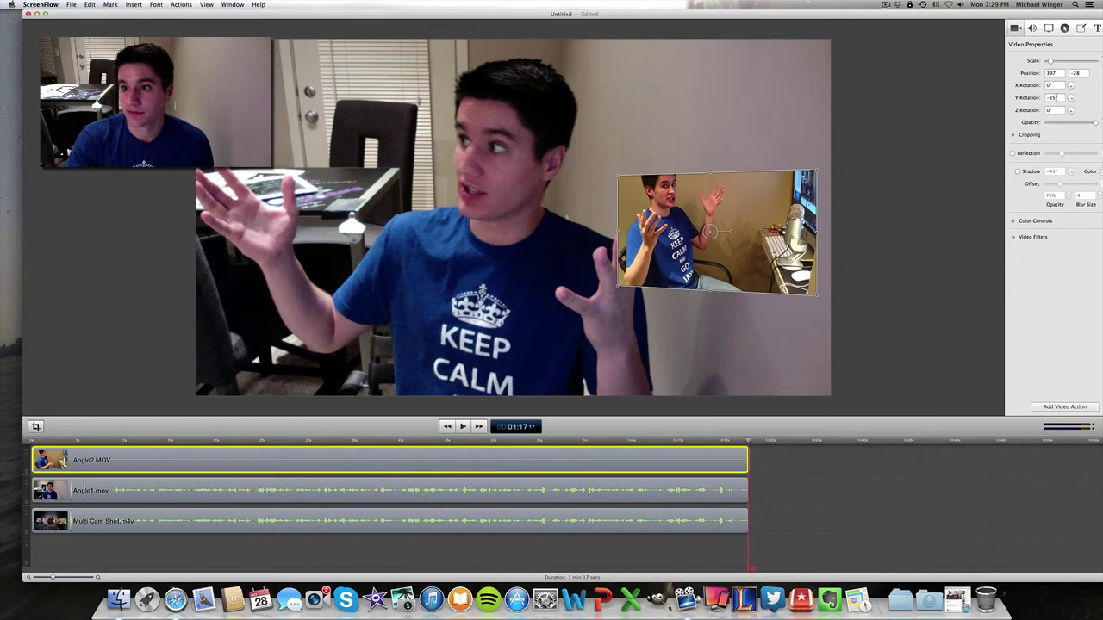
double_click(1052, 98)
text(0)
key(Return)
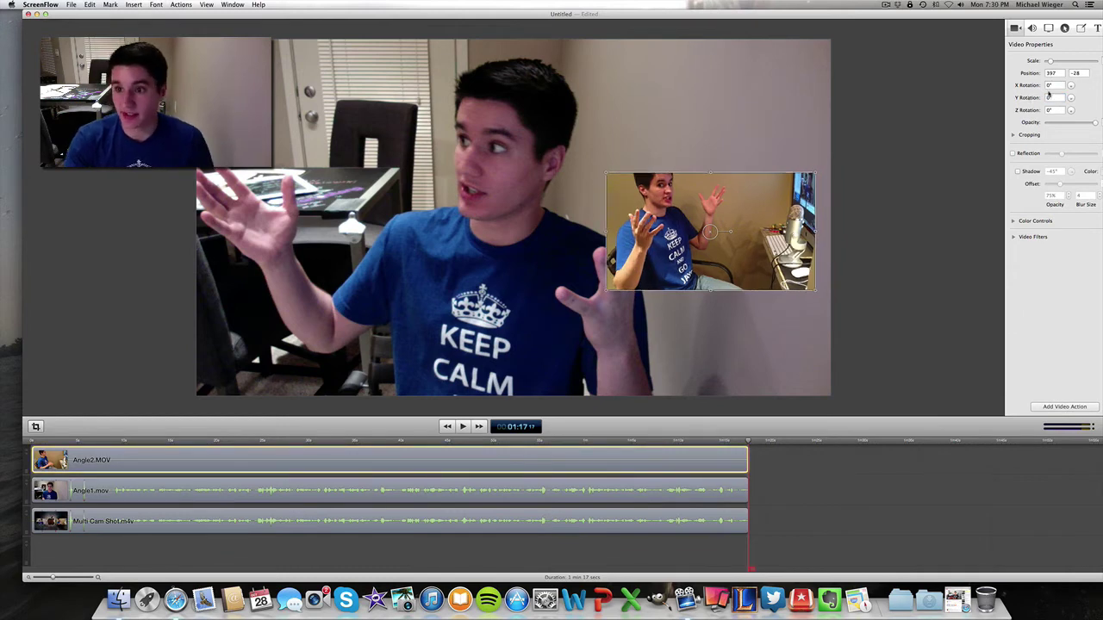
drag(1053, 62, 1058, 65)
drag(779, 199, 573, 199)
drag(1058, 60, 1056, 61)
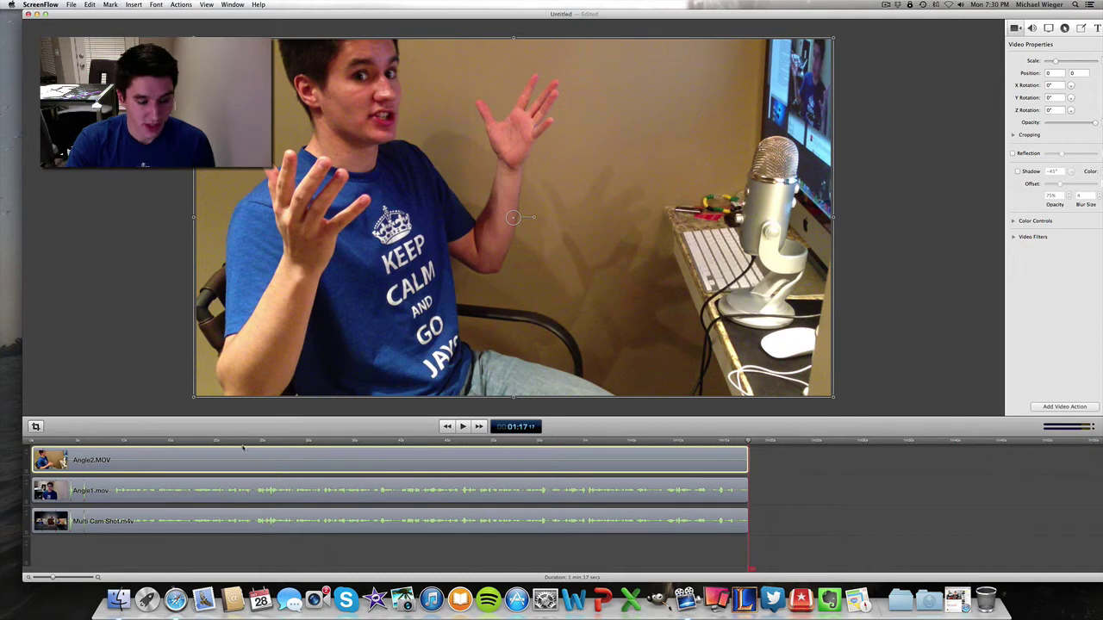
- Drop the opacity of Angle2.MOV and Angle1.mov to 0 and rewind to the timeline start
click(169, 457)
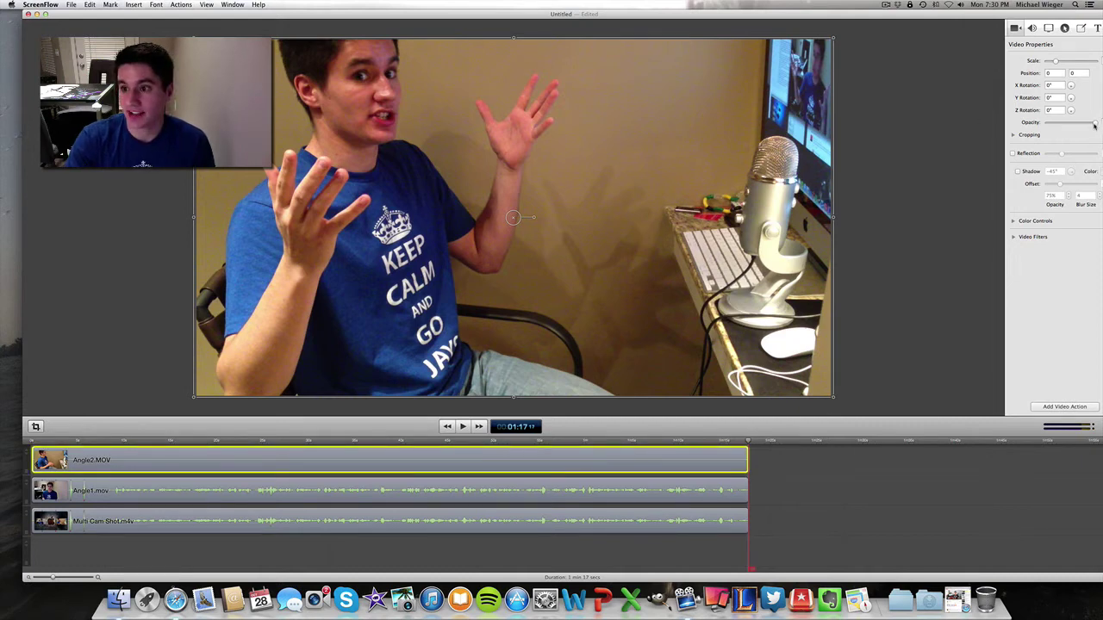
drag(1094, 125, 921, 151)
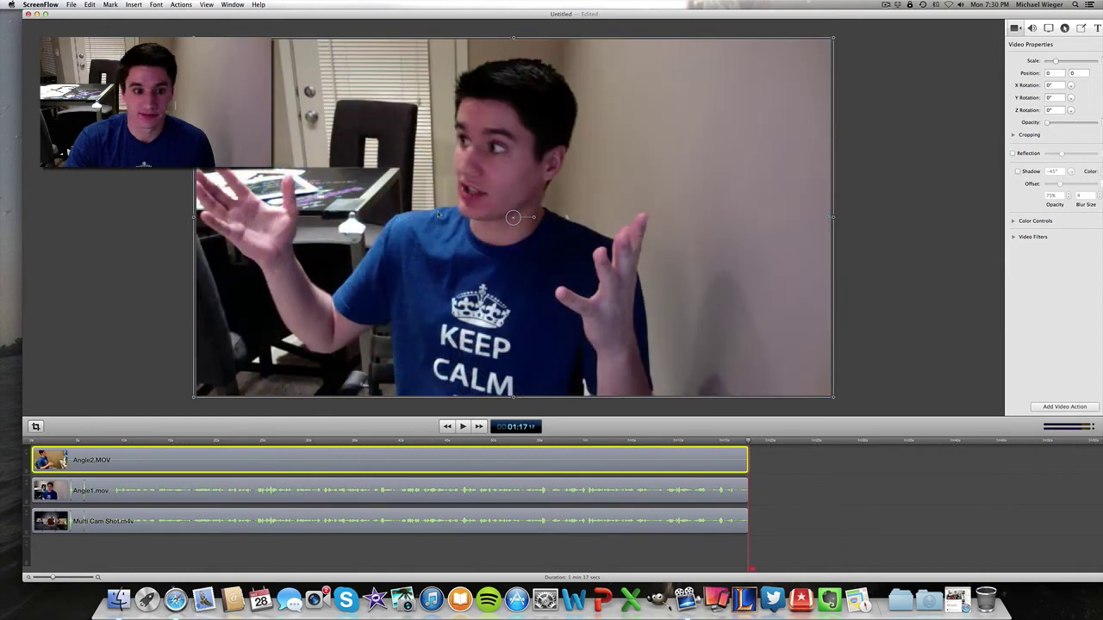
click(159, 485)
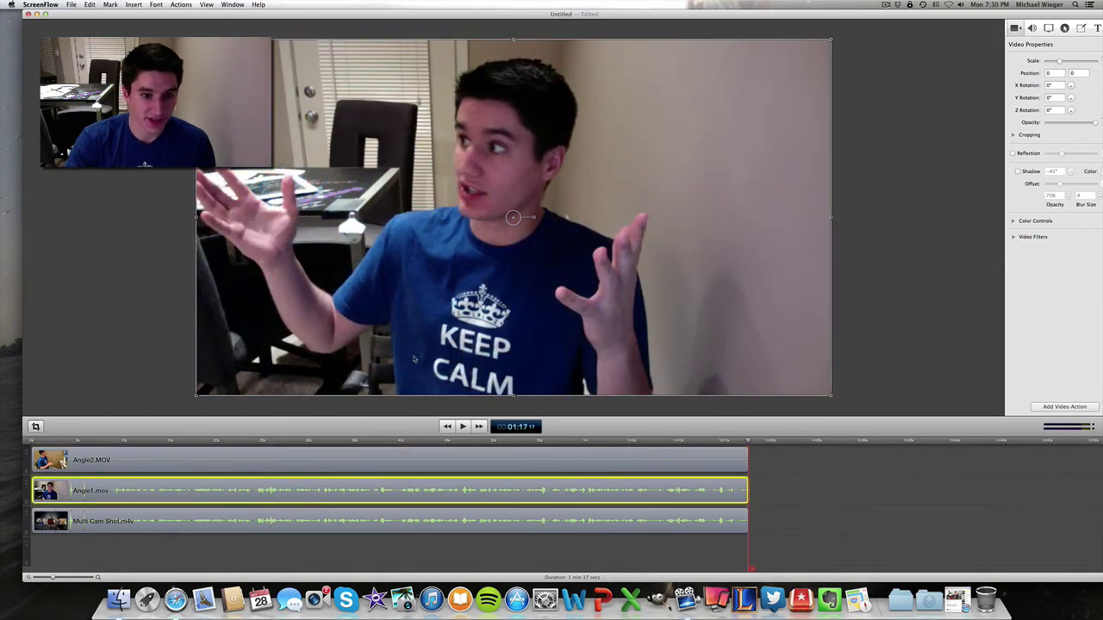
drag(1096, 124, 975, 136)
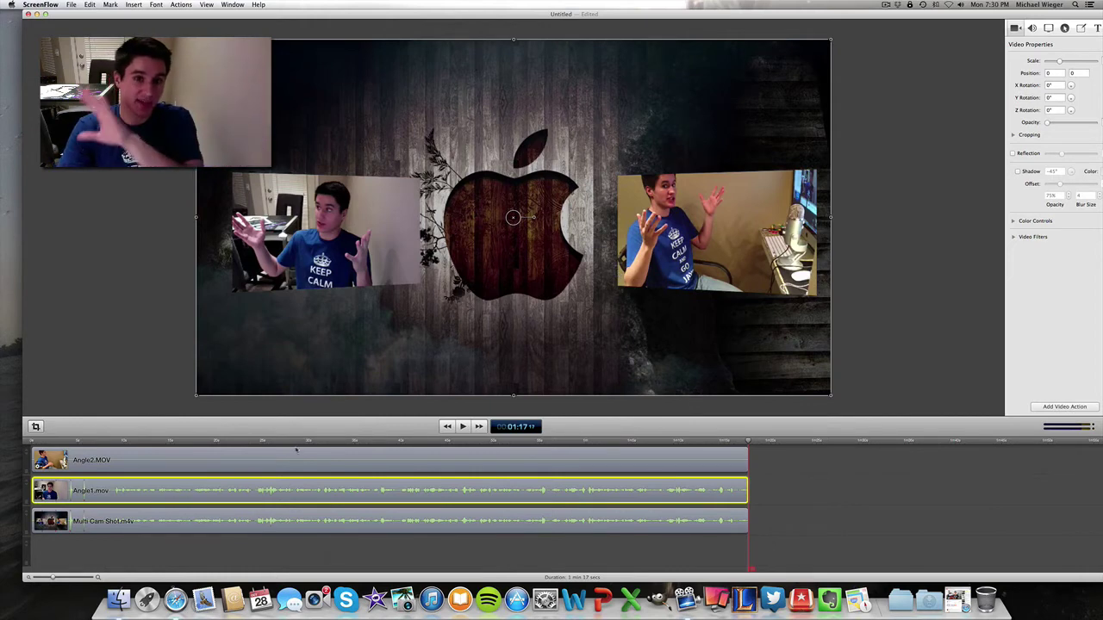
click(31, 441)
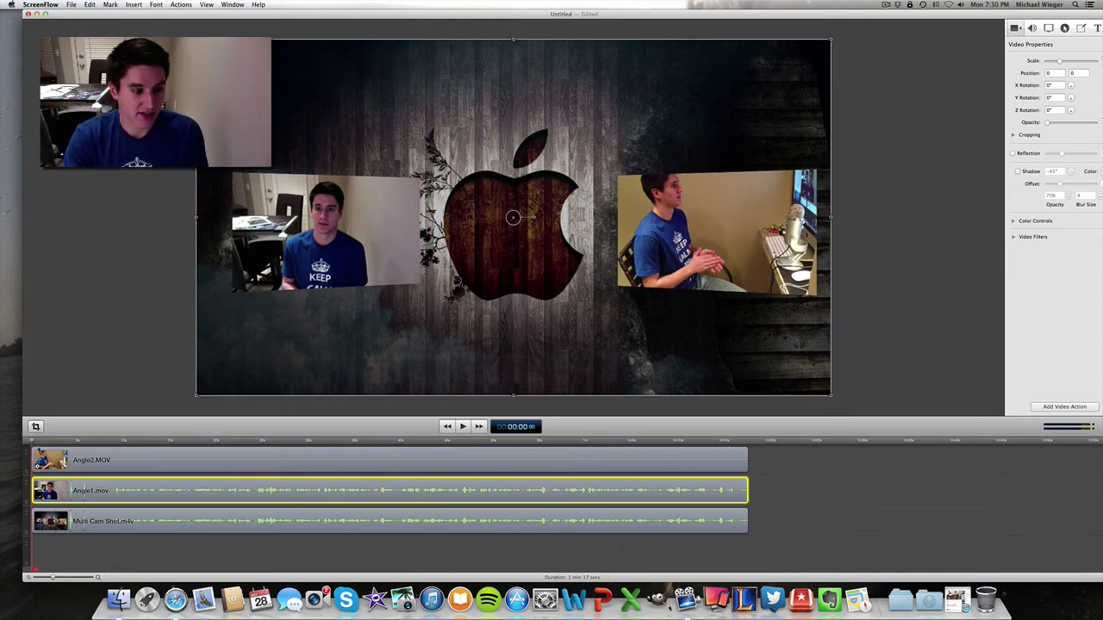
- Split Angle2.MOV, Angle1.mov and Multi Cam Shot at 8 seconds and delete the leading pieces
drag(34, 441, 111, 445)
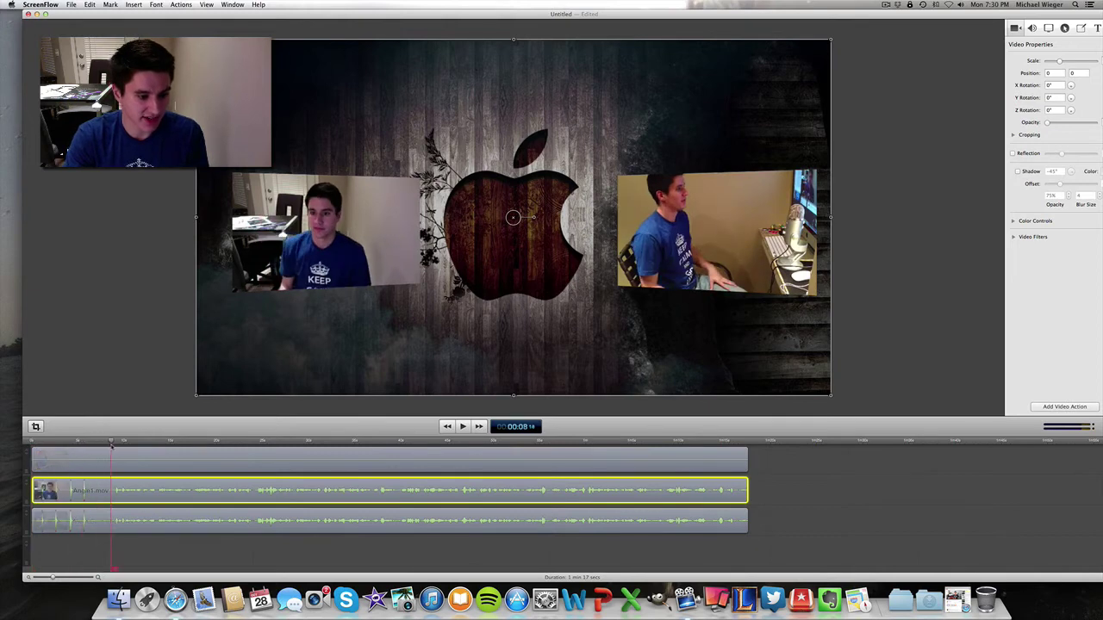
click(121, 456)
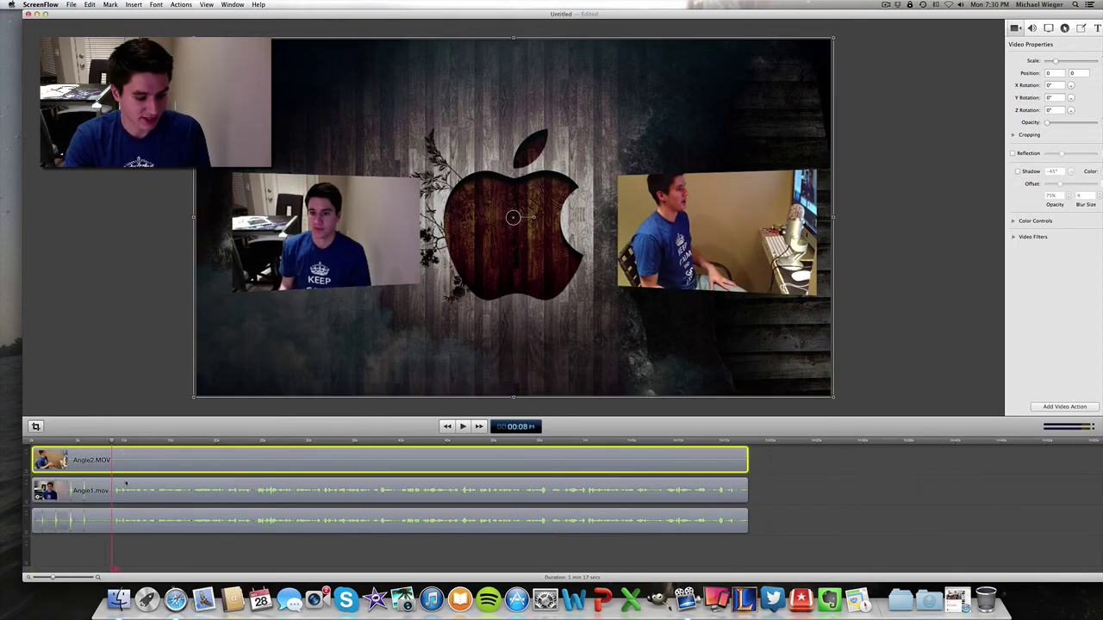
shift+click(126, 488)
shift+click(127, 524)
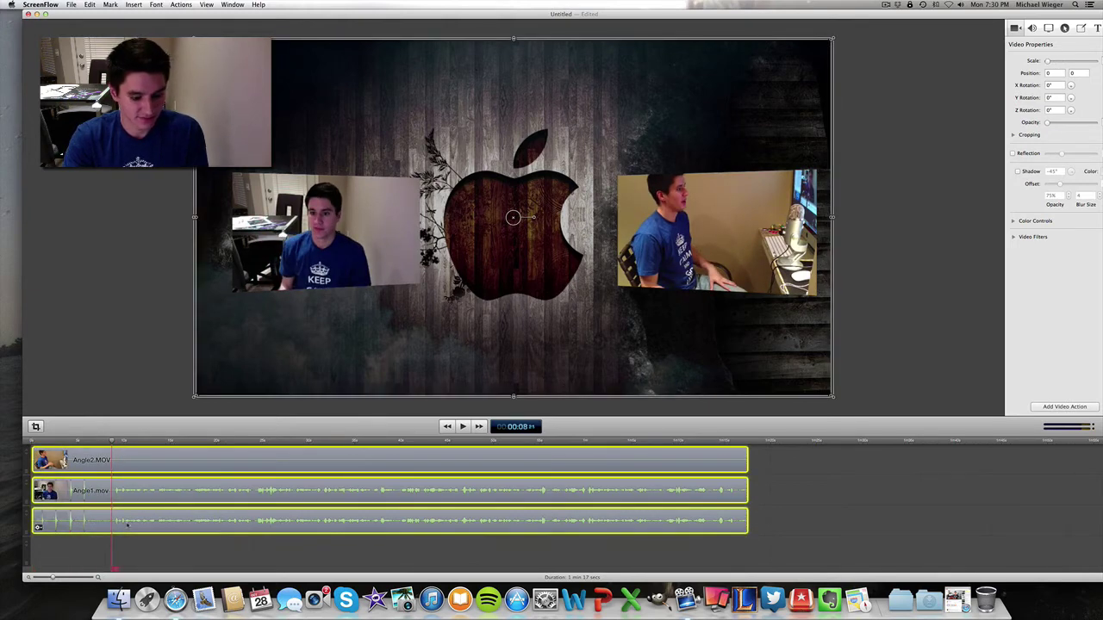
key(t)
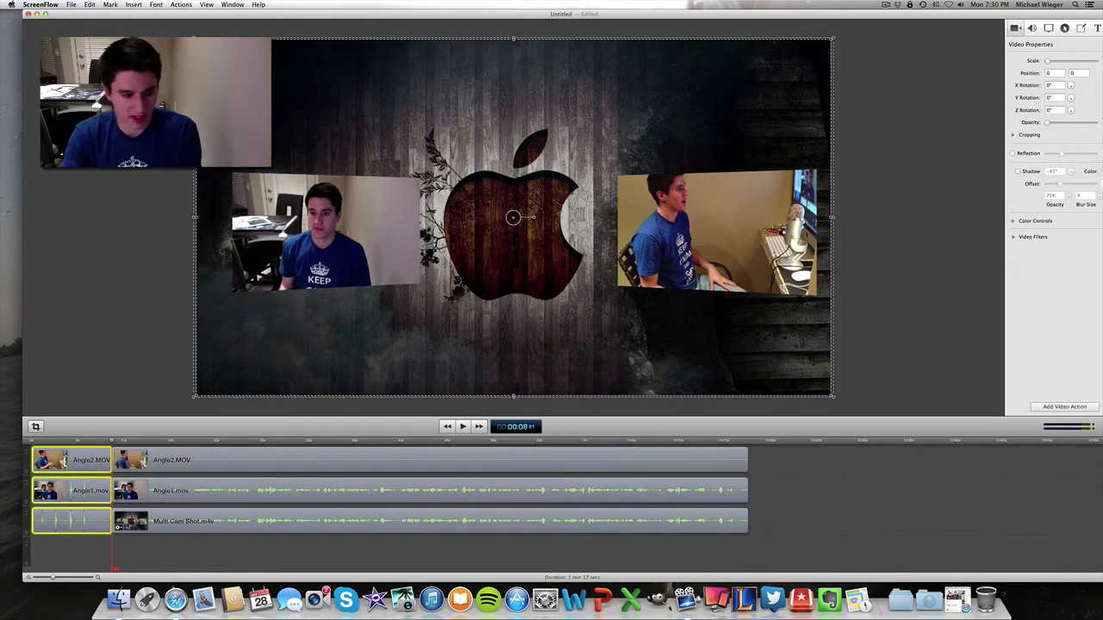
key(Delete)
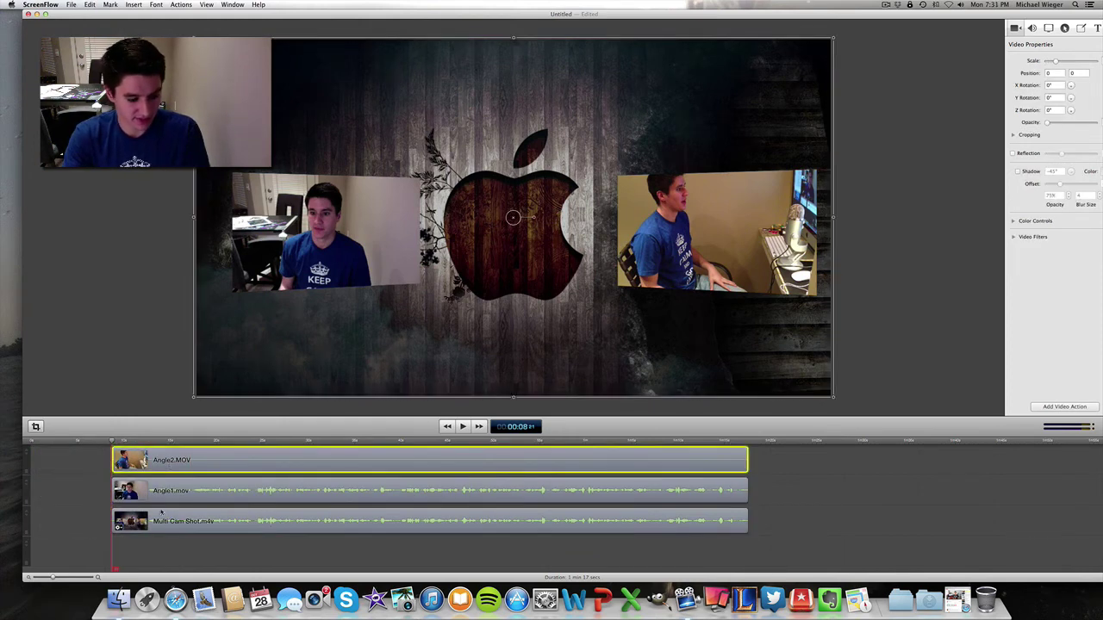
- Slide the three trimmed clips back to the start of the timeline
shift+click(163, 491)
shift+click(163, 522)
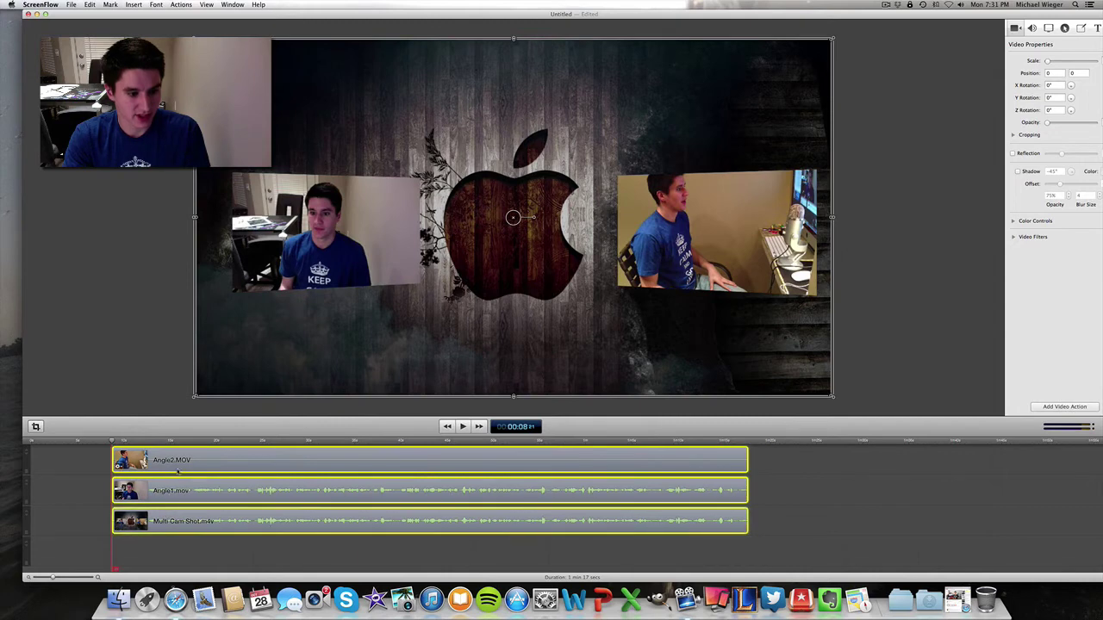
drag(162, 522, 106, 449)
click(23, 440)
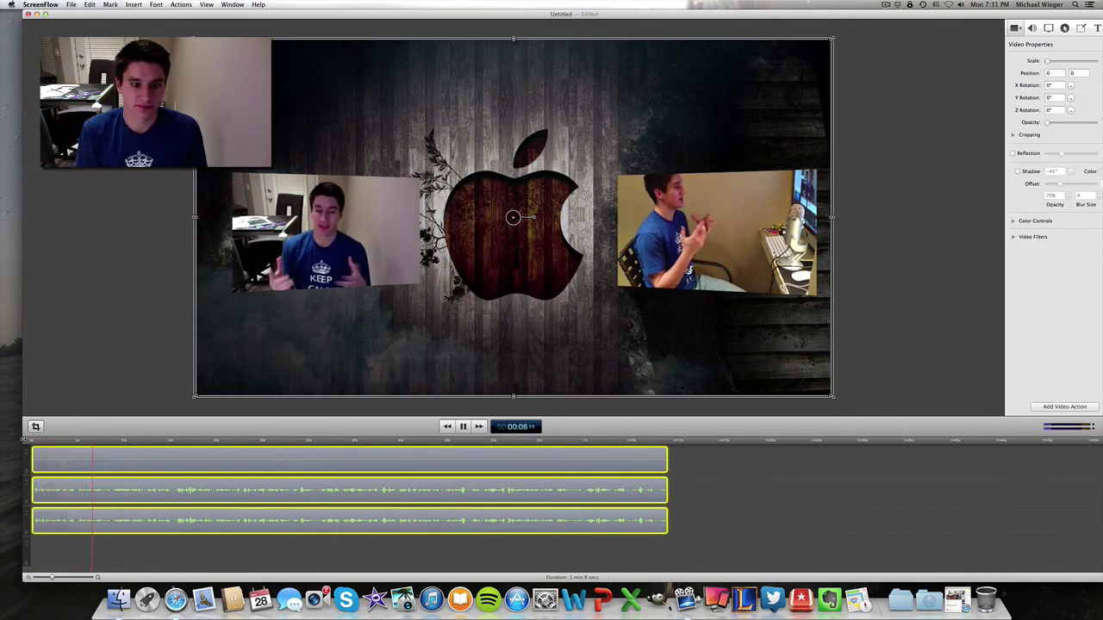
- Preview the trimmed edit, deselect the clips, and park the playhead at about 33 seconds
click(182, 442)
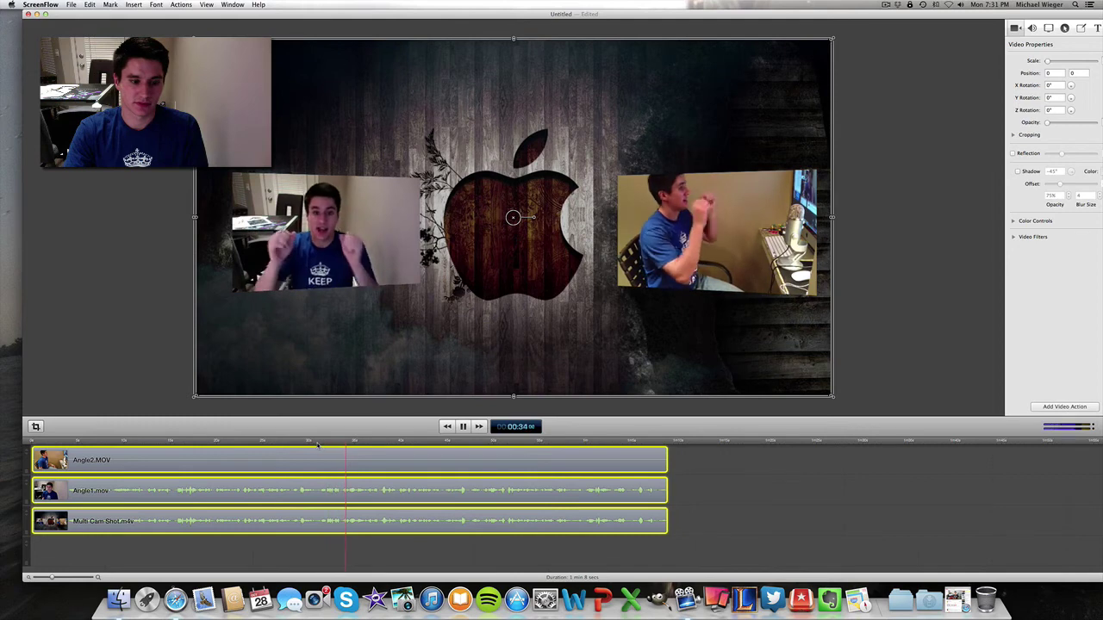
key(space)
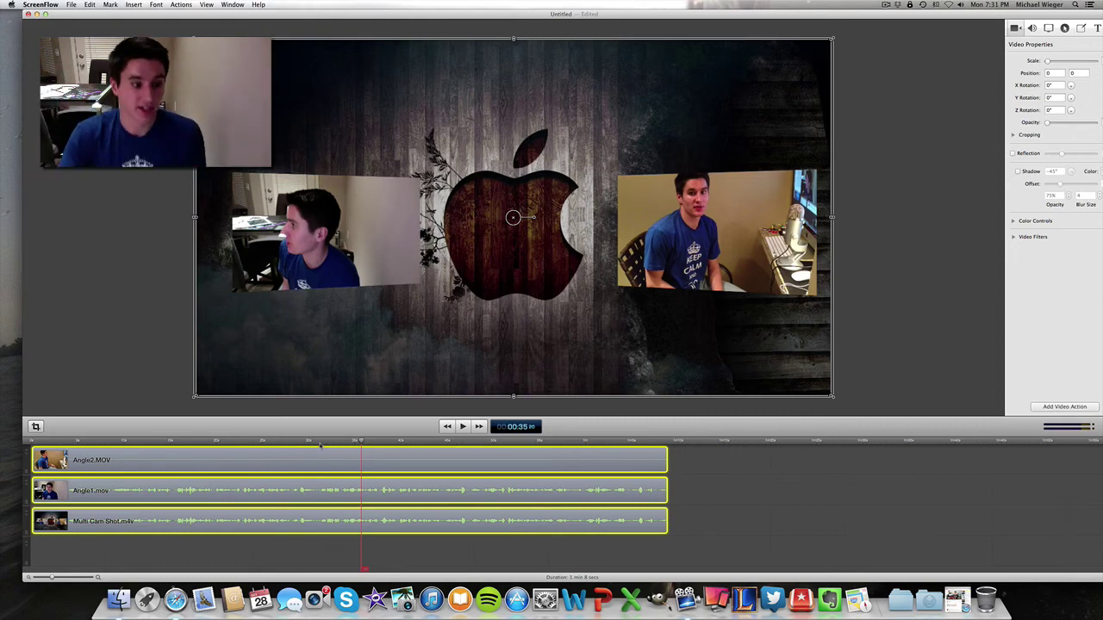
click(267, 442)
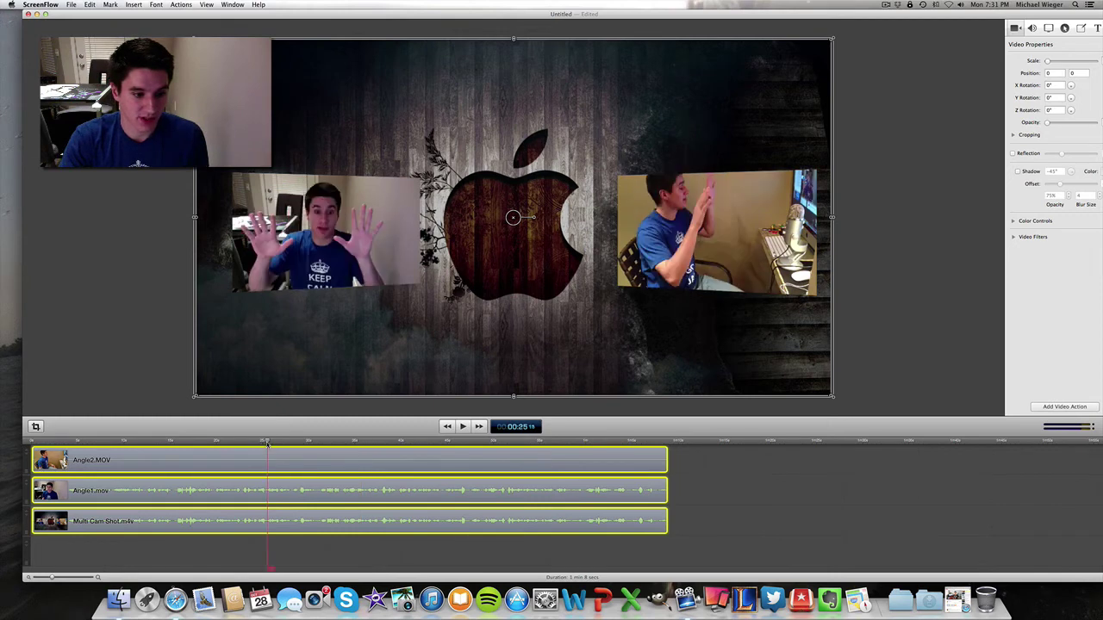
click(360, 564)
drag(267, 442, 368, 444)
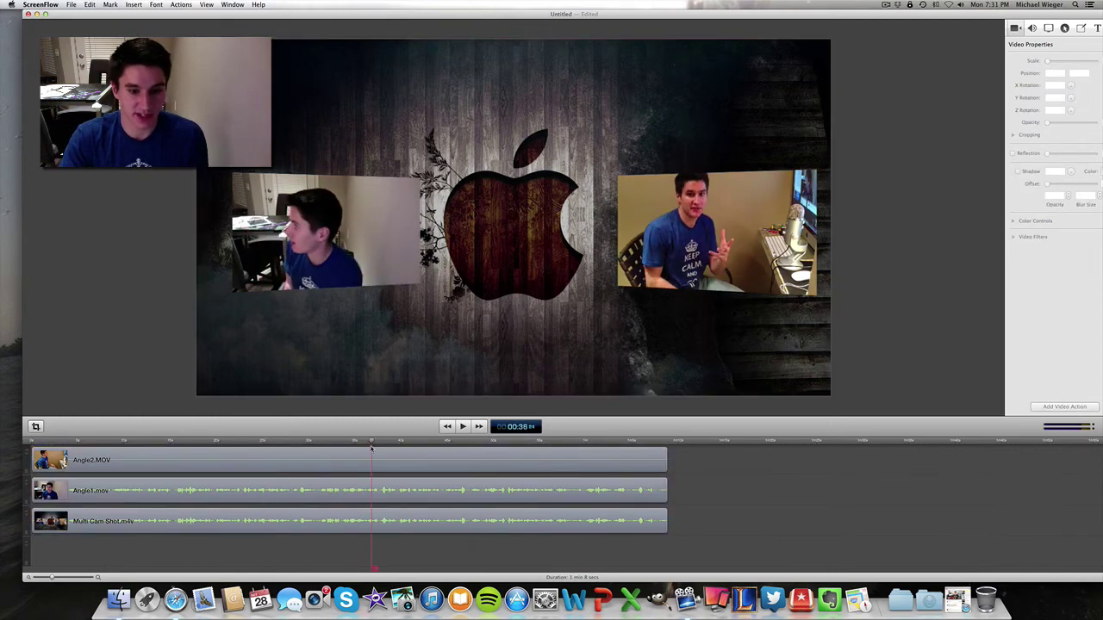
key(space)
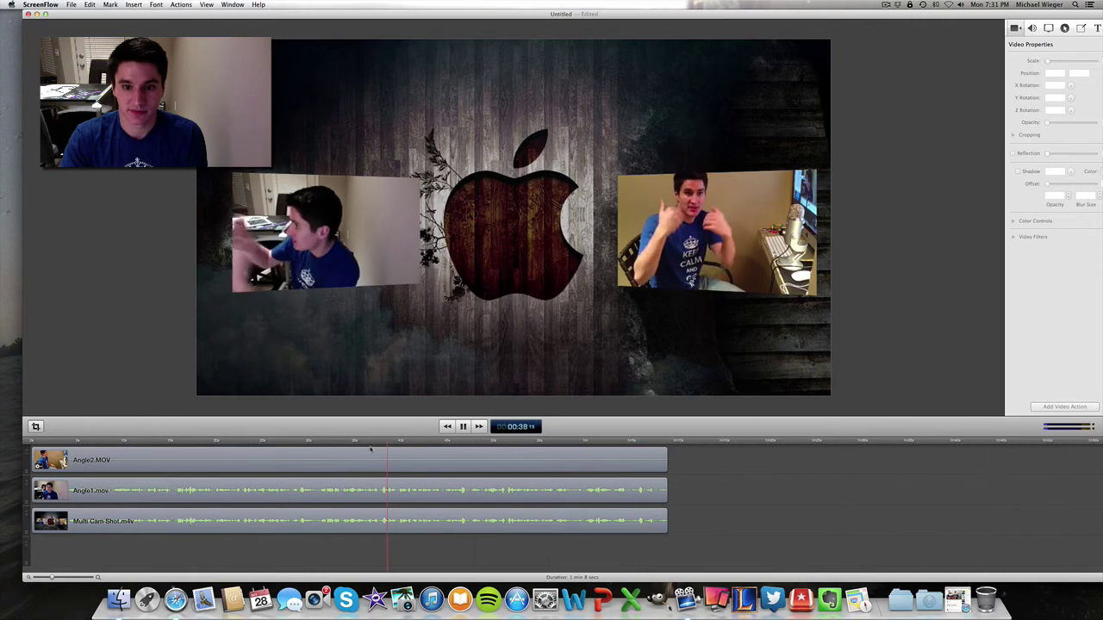
key(space)
drag(396, 442, 350, 441)
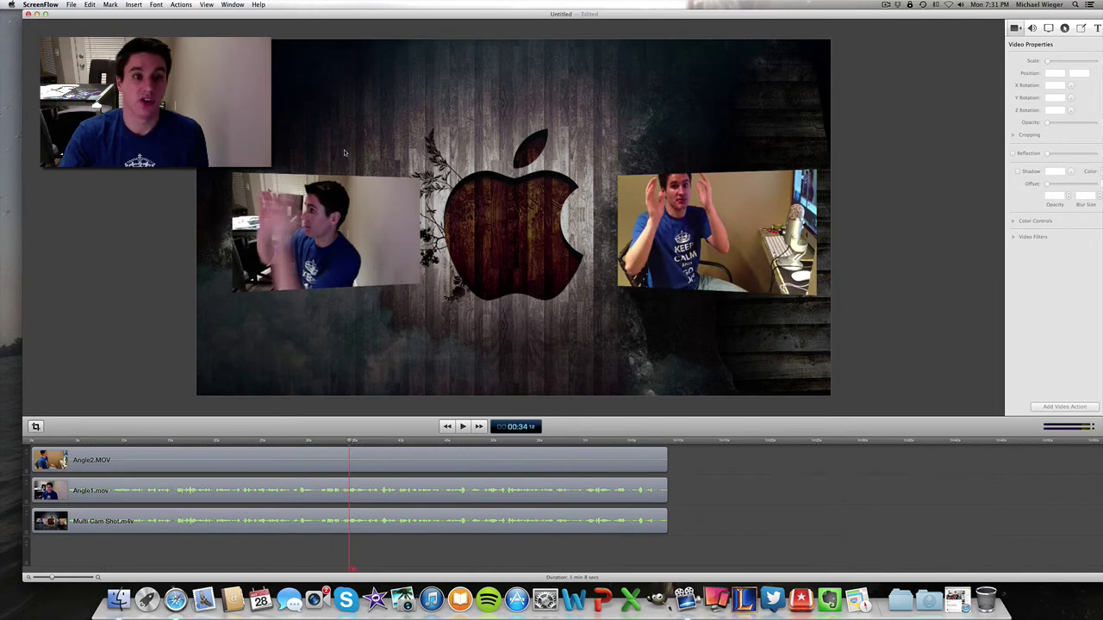
- Raise Angle2.MOV to full opacity, fade it back to 0 near 47 s, then select Angle1.mov at 00:49
click(376, 461)
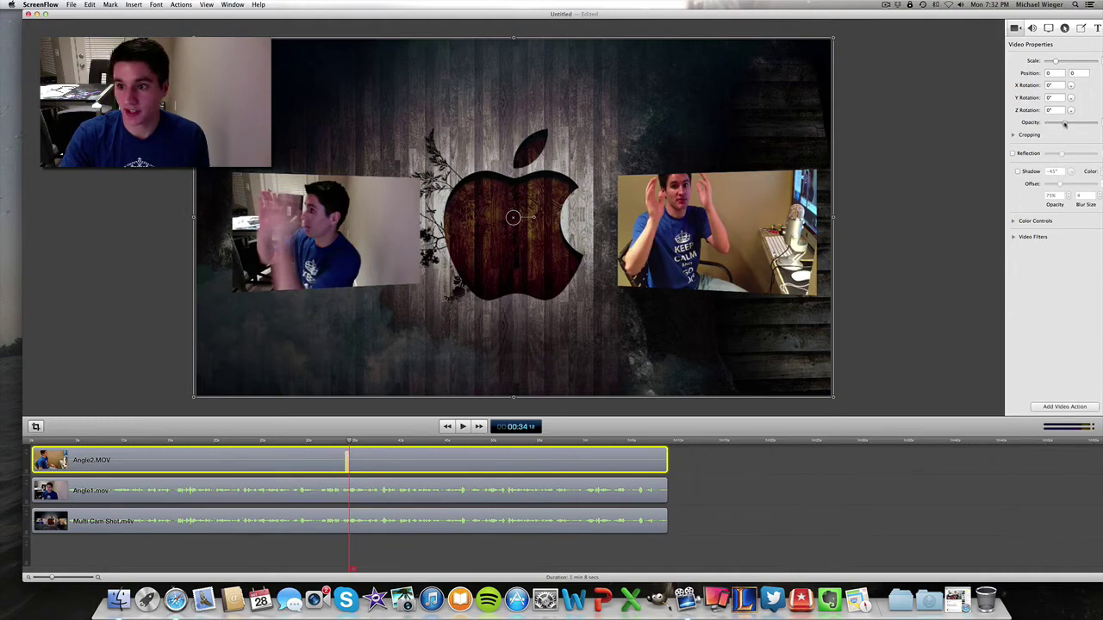
drag(1064, 124, 1100, 123)
key(space)
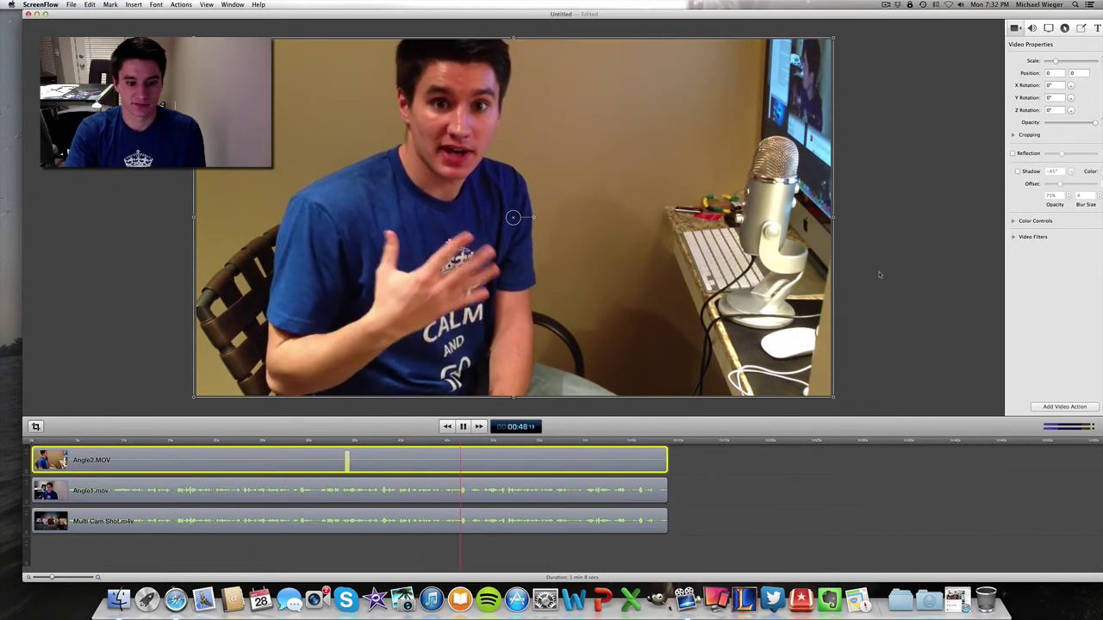
key(space)
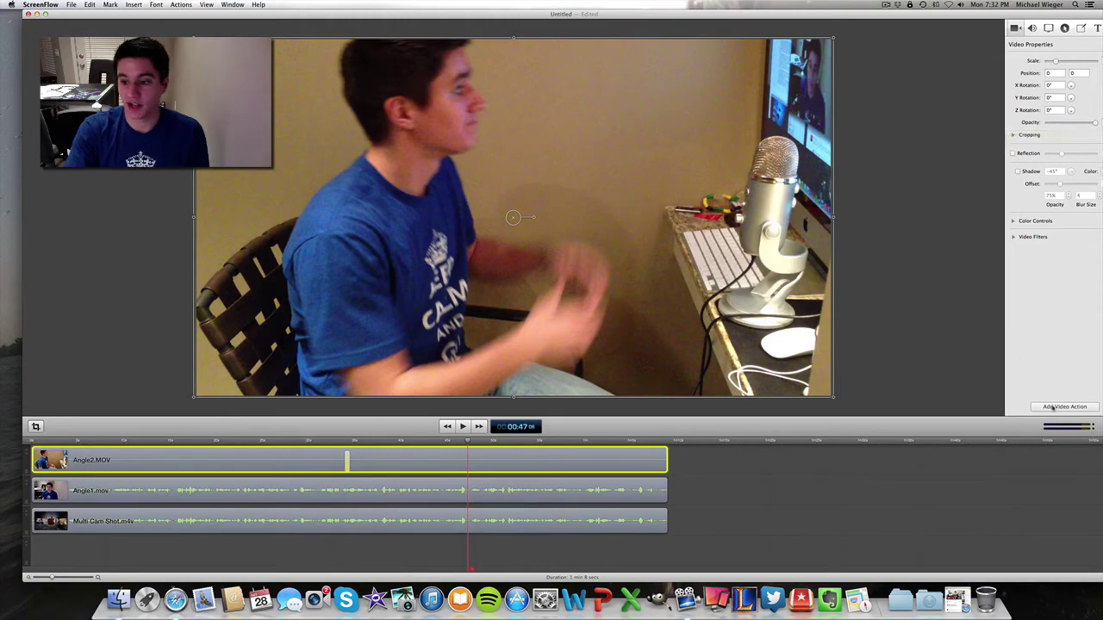
drag(1096, 125, 1034, 127)
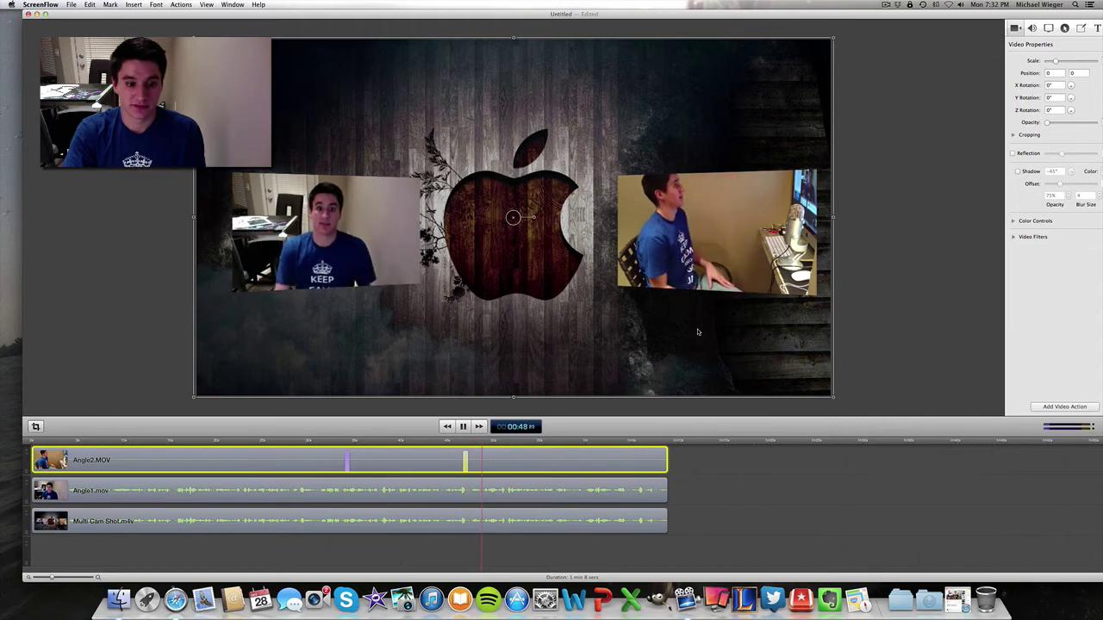
key(space)
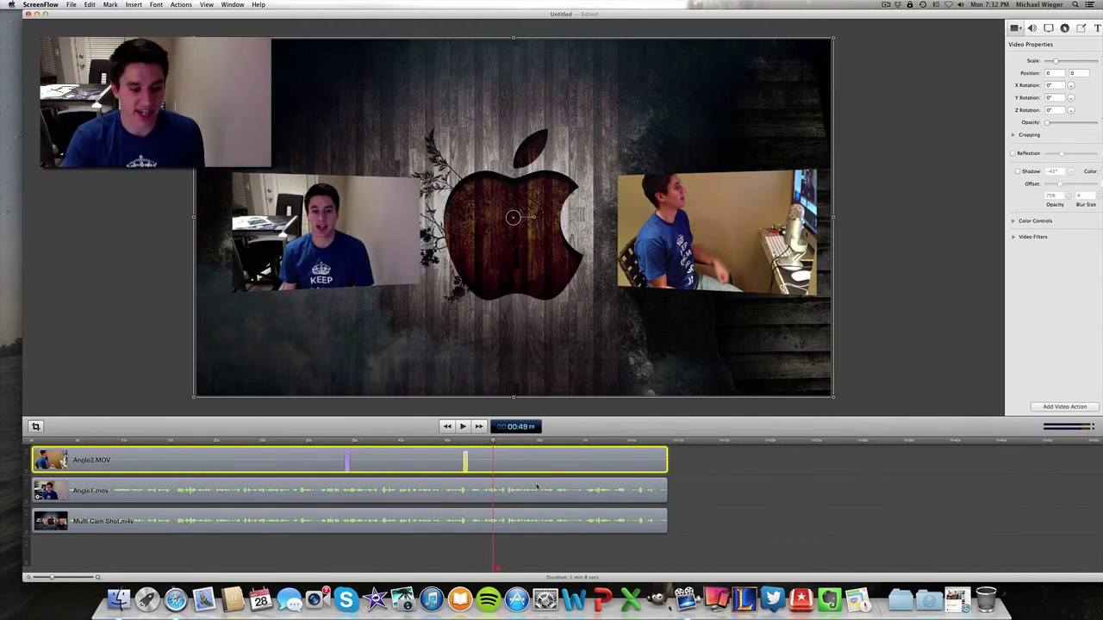
click(516, 487)
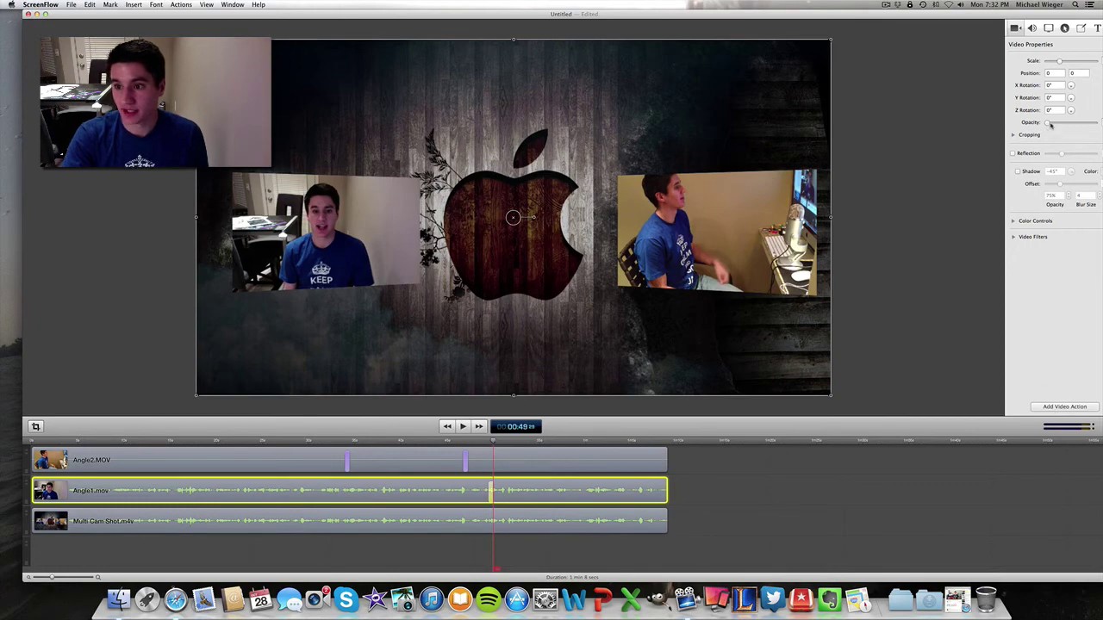
- Raise Angle1's opacity to 100% at 00:49, then play on to 00:59
drag(1049, 125, 1100, 123)
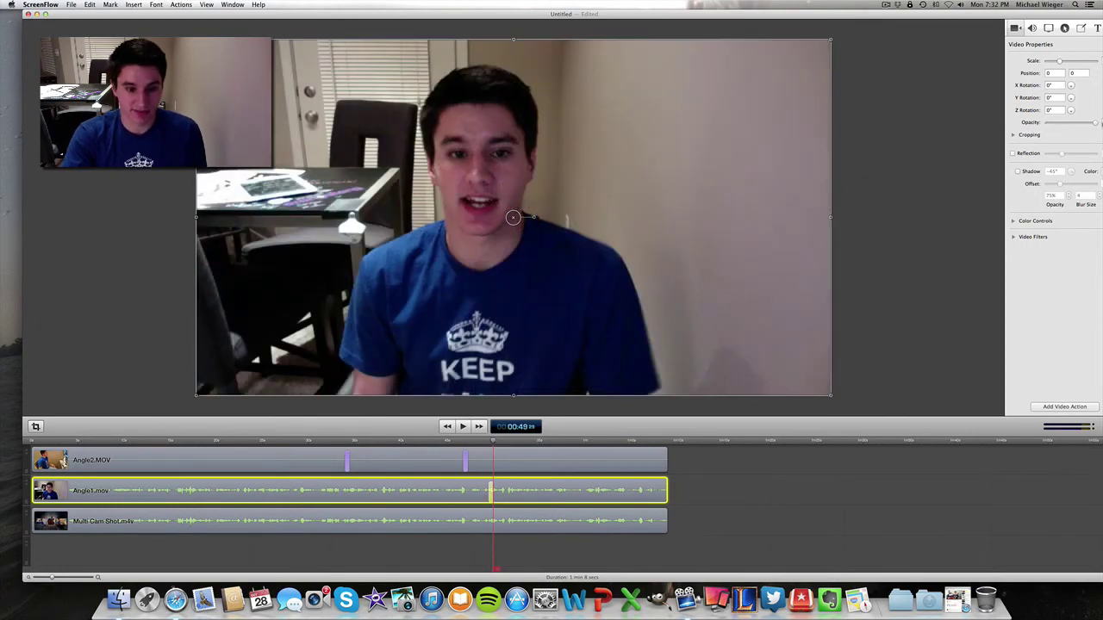
key(space)
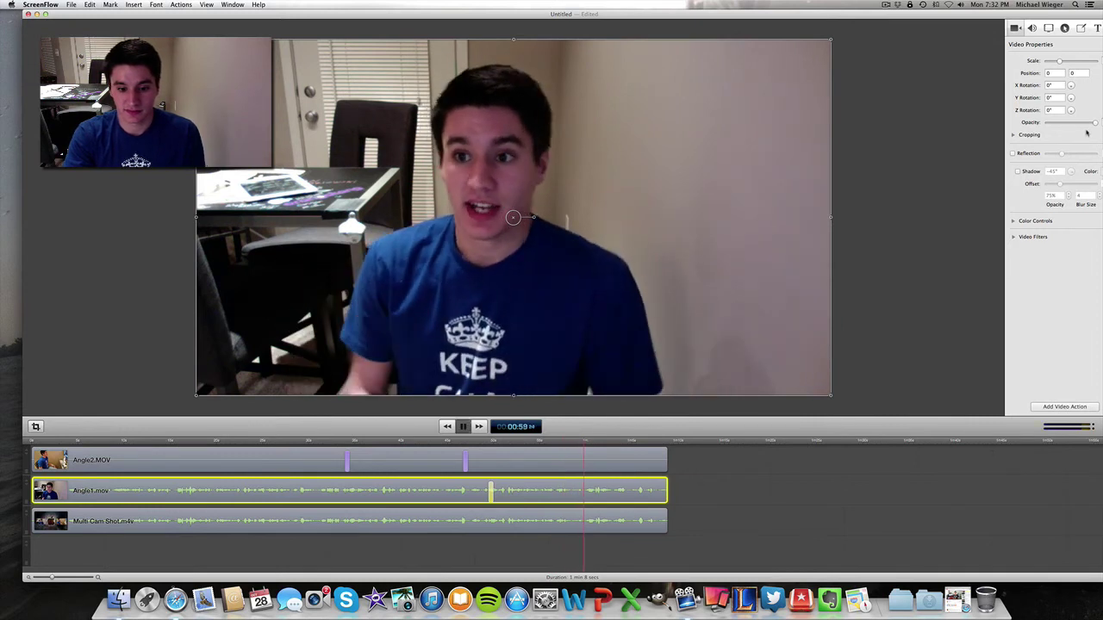
key(space)
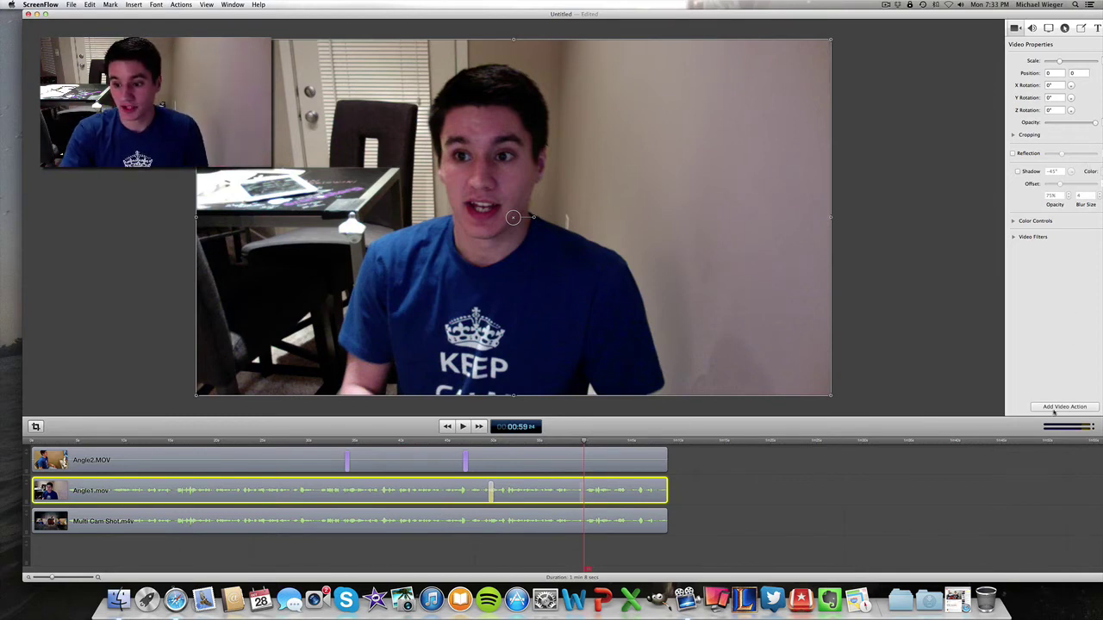
- Fade Angle1's opacity back to 0 at 00:59 to reveal the Apple-background composite
drag(1096, 124, 1043, 123)
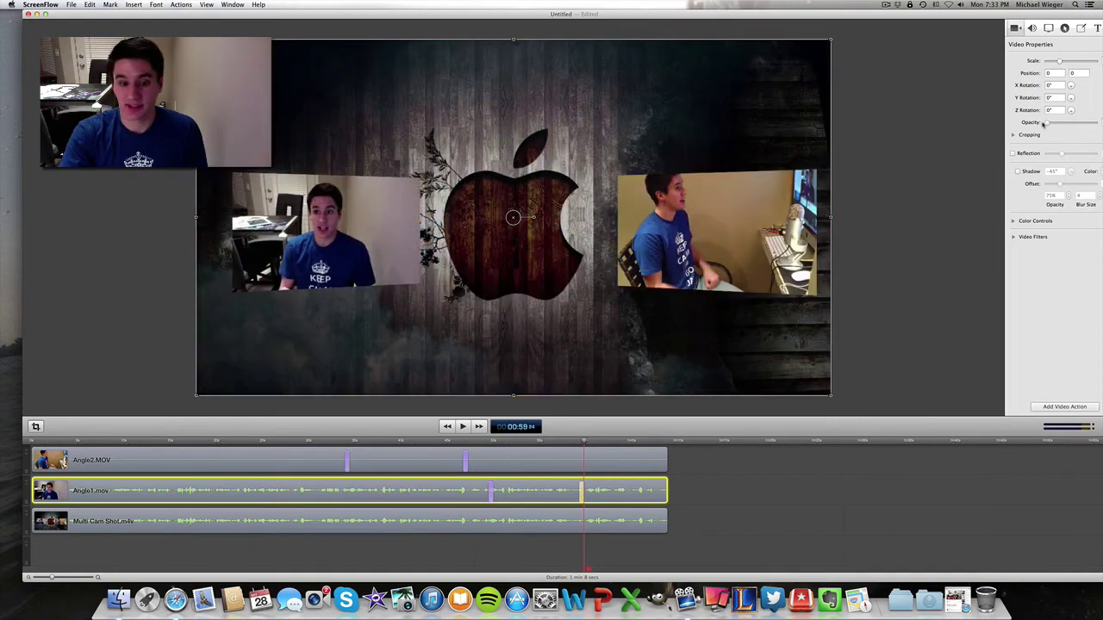
key(space)
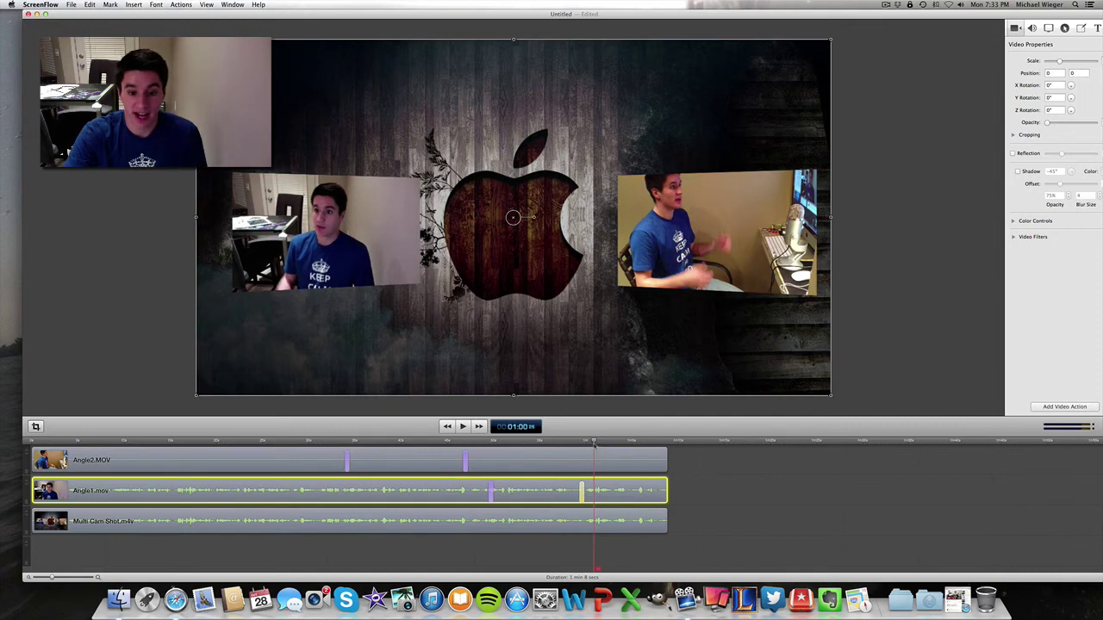
click(128, 443)
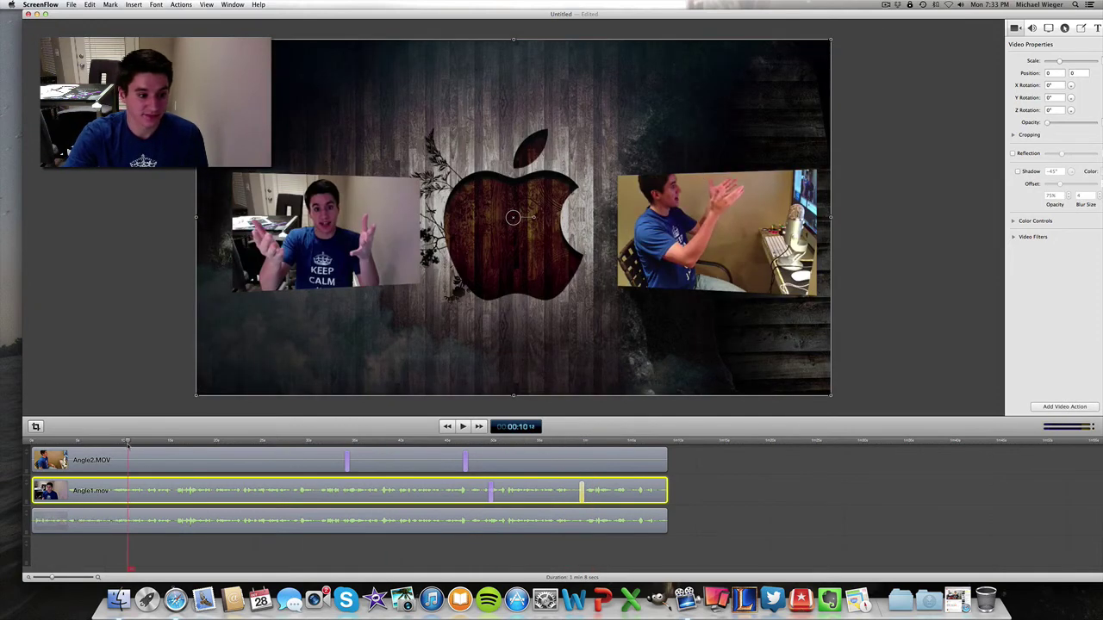
click(54, 444)
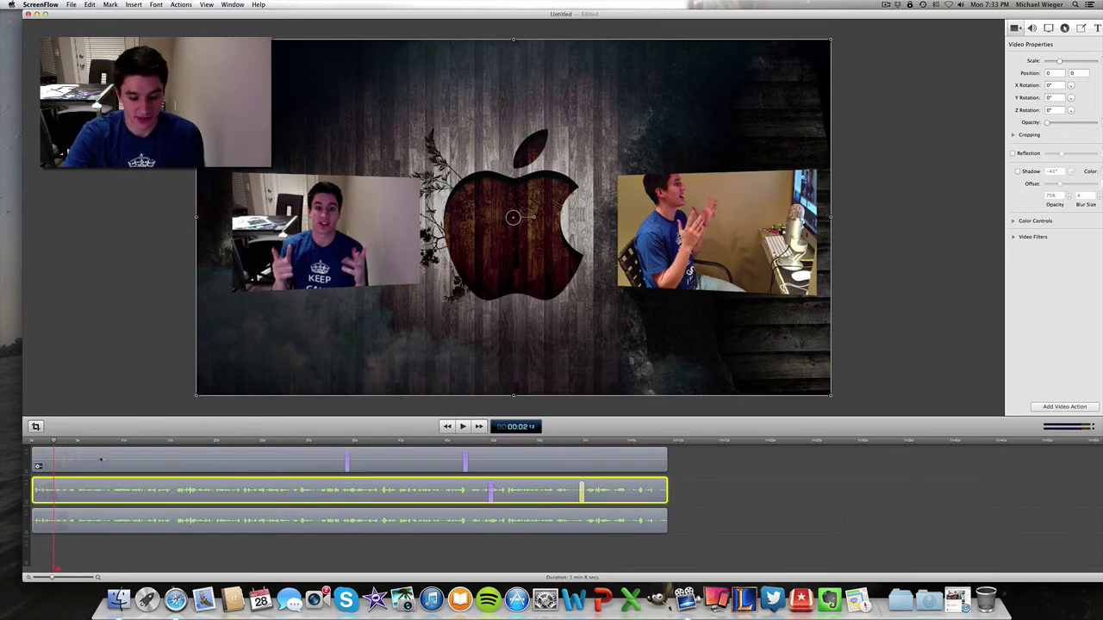
key(XF86AudioMute)
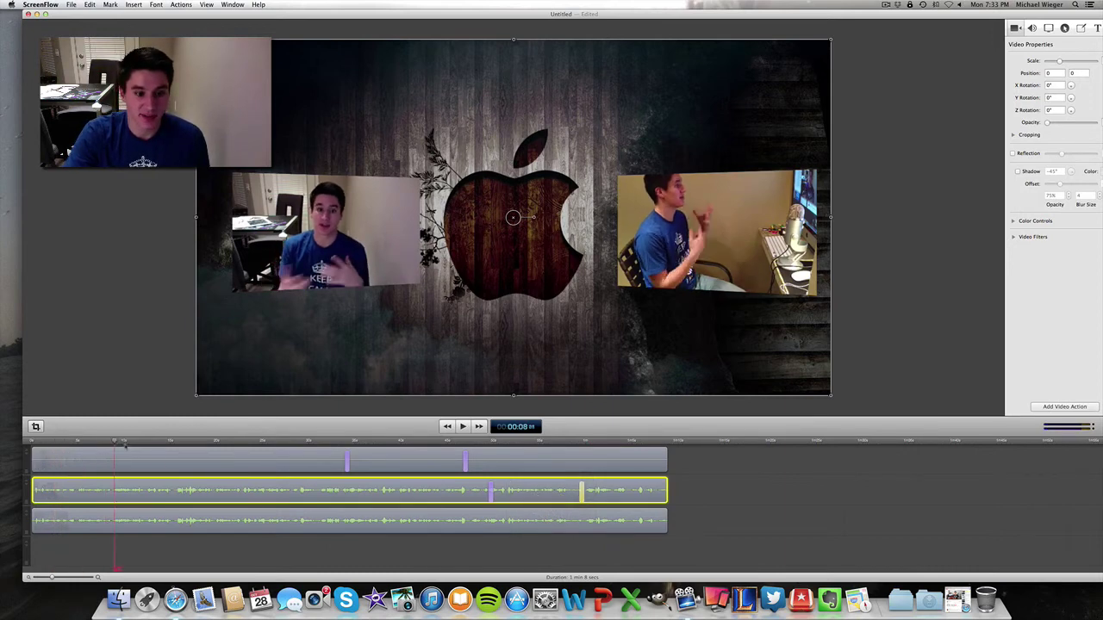
drag(53, 441, 327, 448)
key(space)
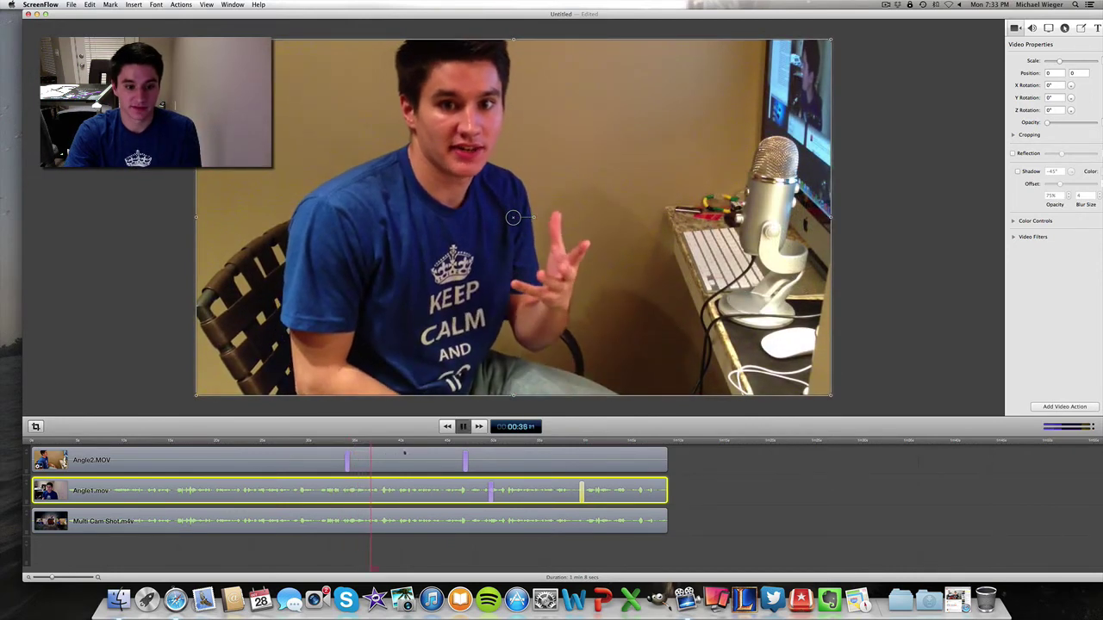
key(space)
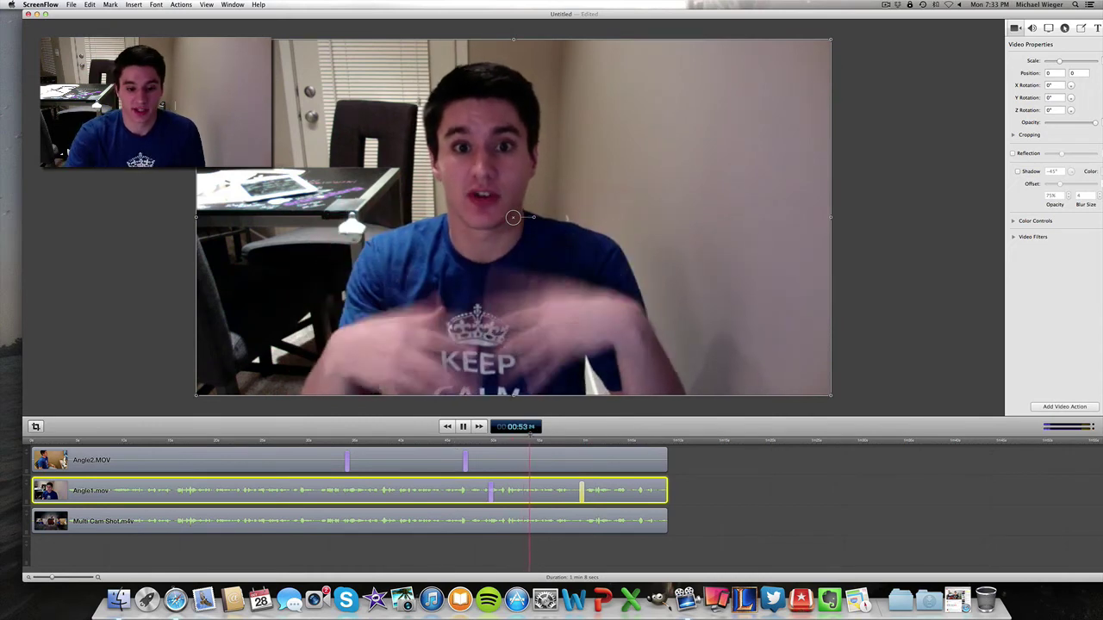
click(570, 443)
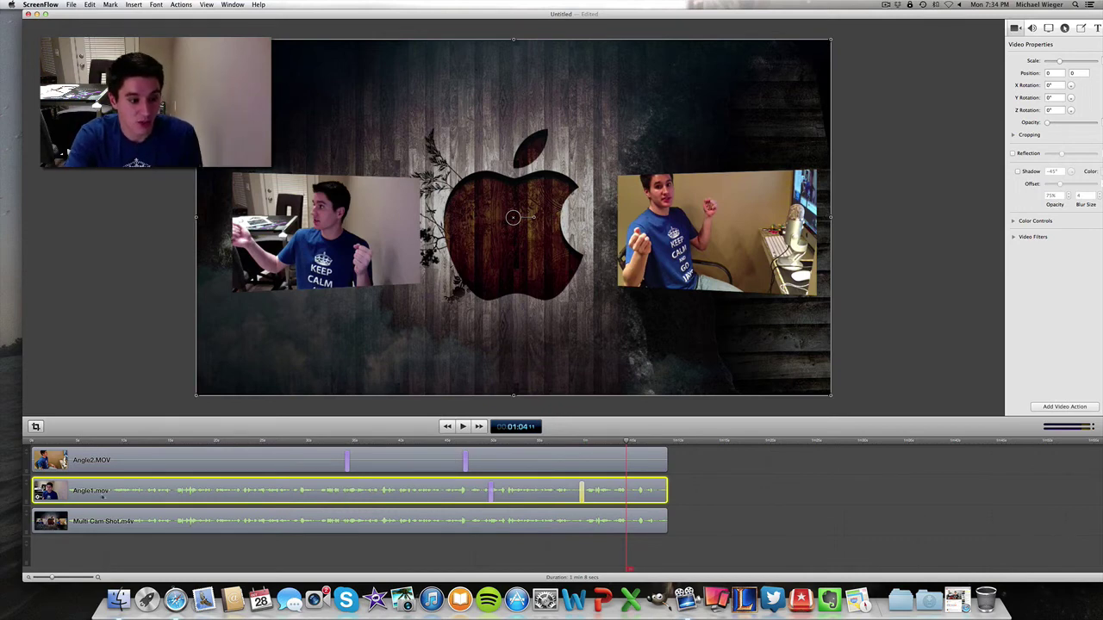
- Turn on Mute Audio for Multi Cam Shot.m4v and Angle2.MOV, leaving Angle1.mov as the only sound
click(154, 519)
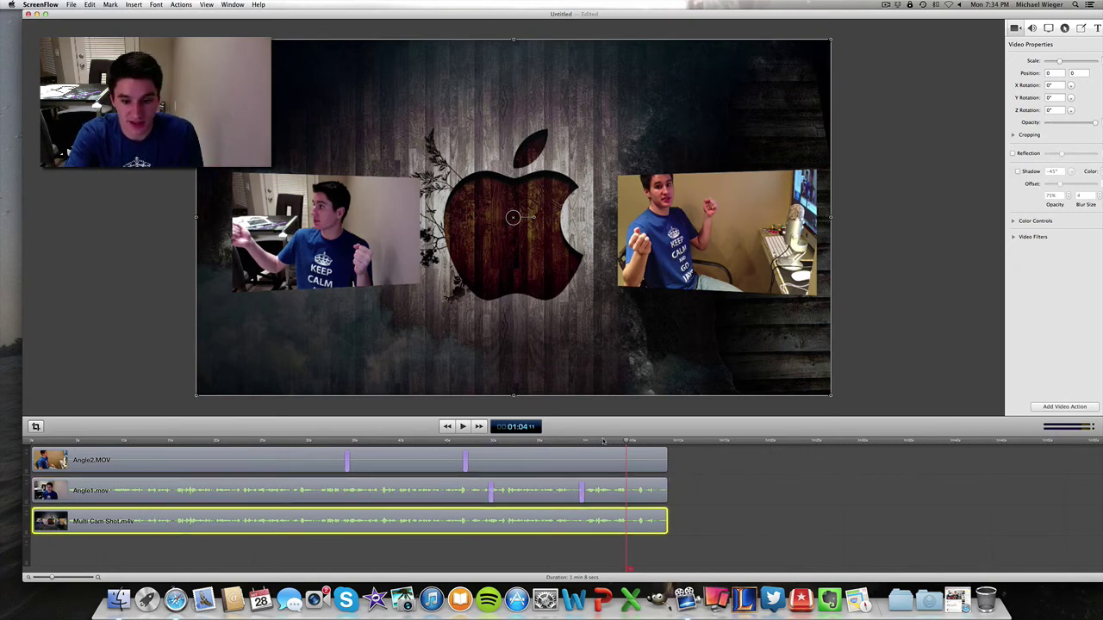
drag(603, 441, 7, 431)
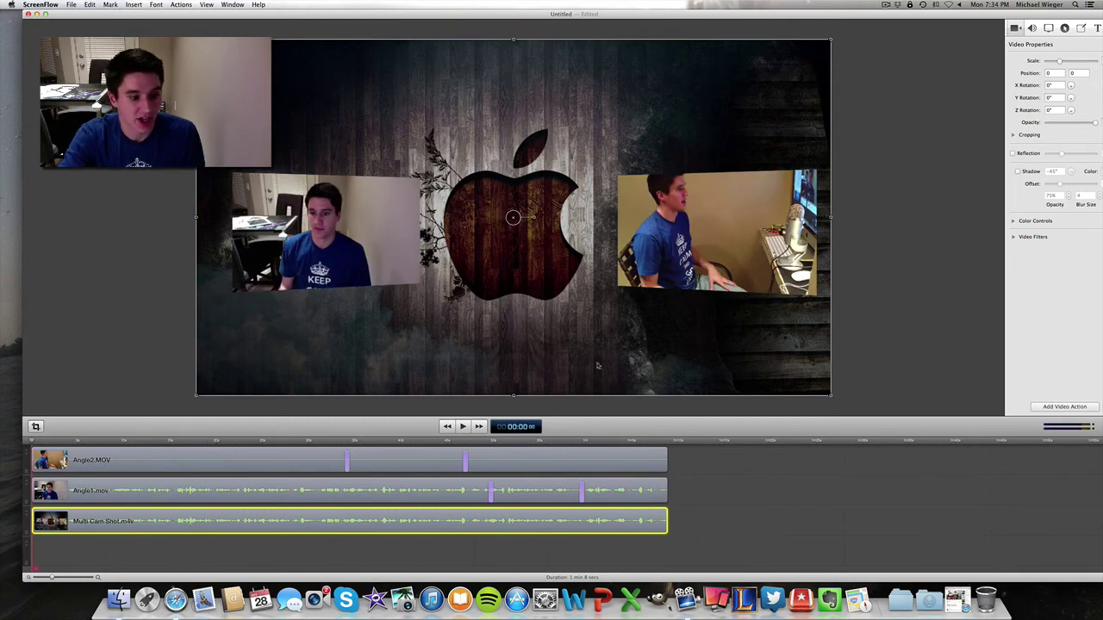
click(1031, 30)
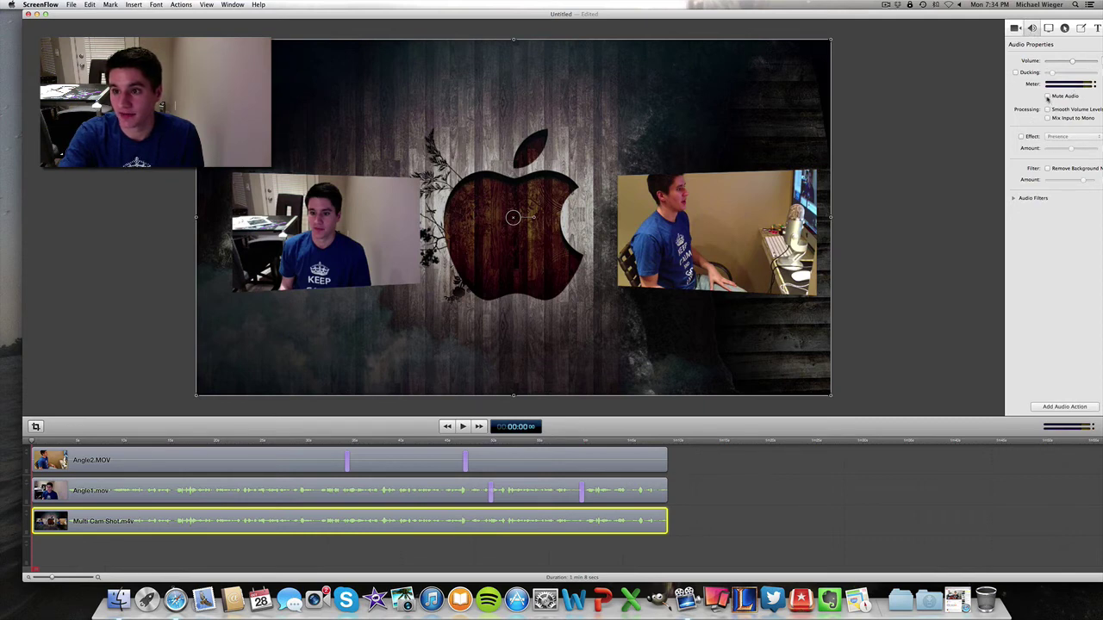
click(1048, 96)
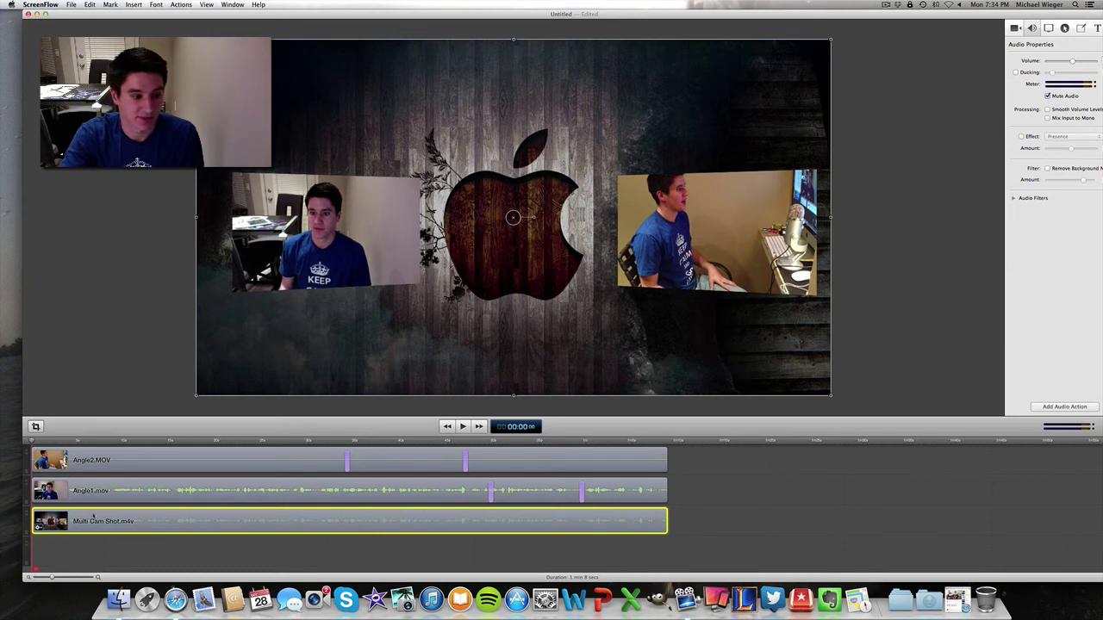
click(40, 466)
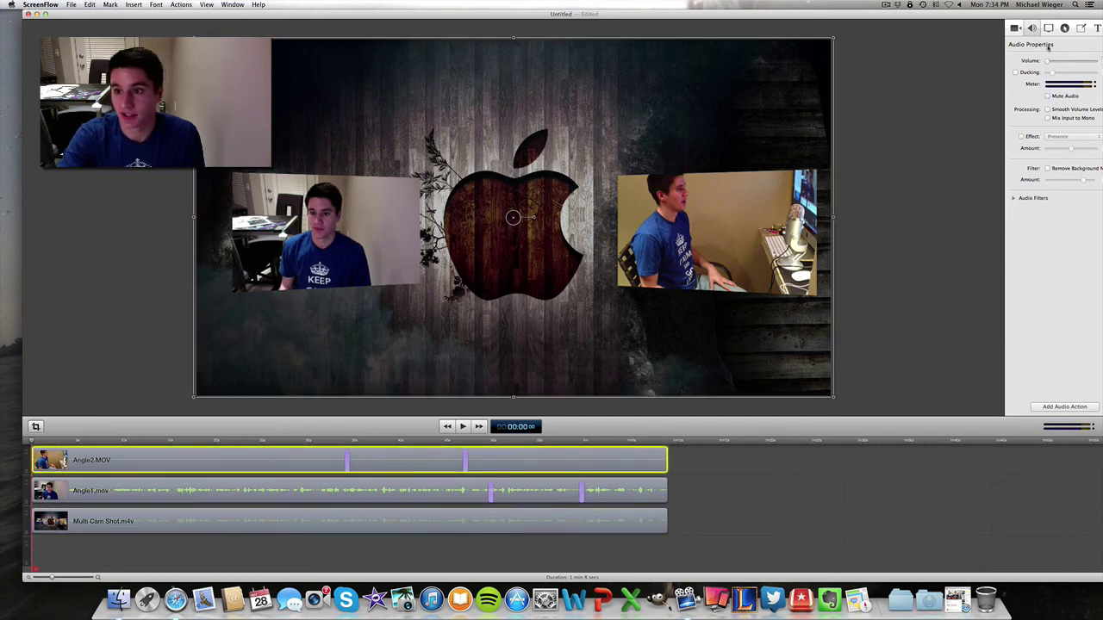
click(1048, 97)
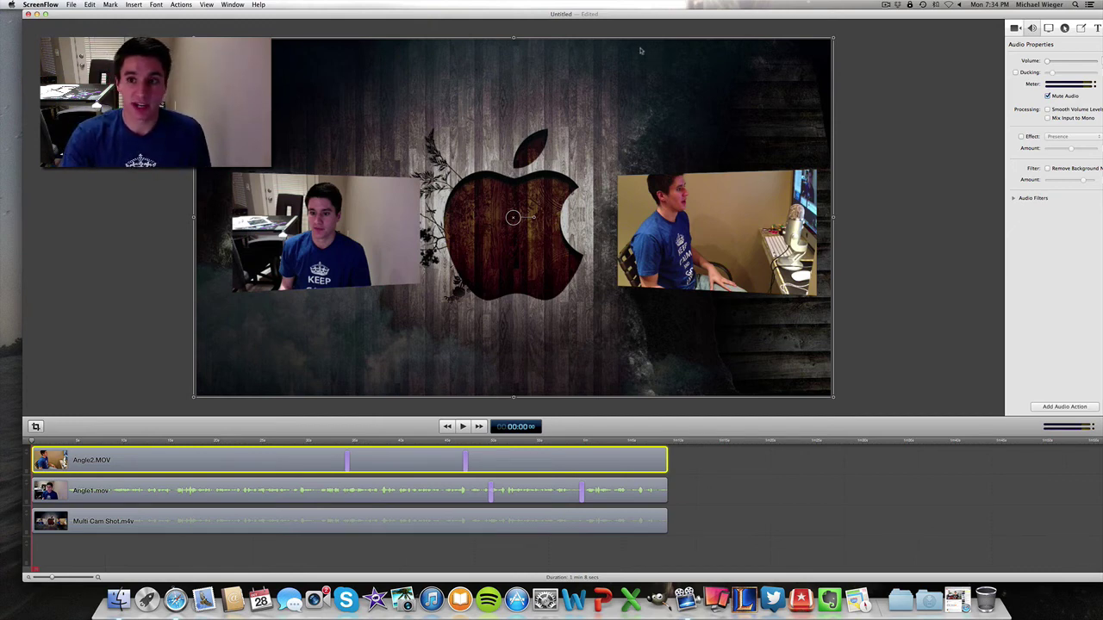
- Export the edit with the Apple TV preset to the Desktop as 'Final Video'
click(72, 4)
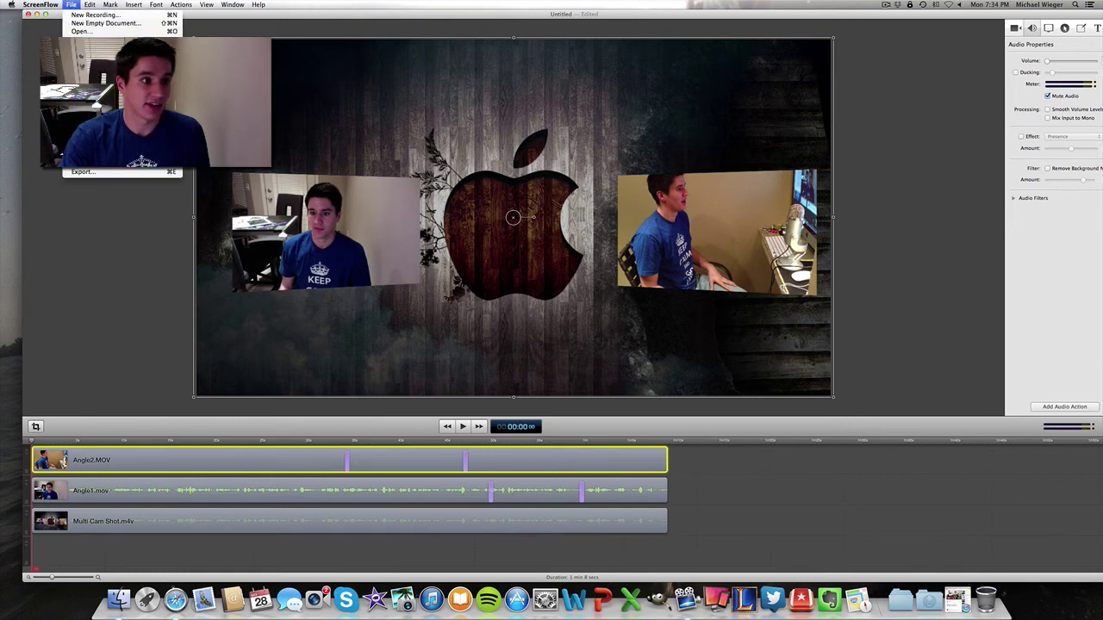
click(83, 171)
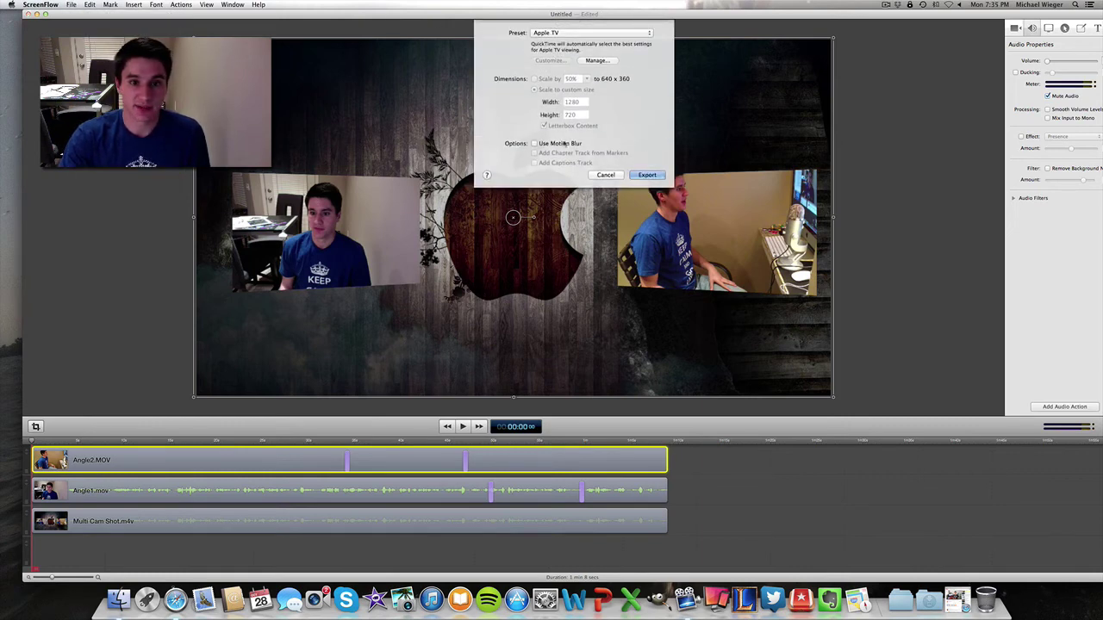
click(647, 175)
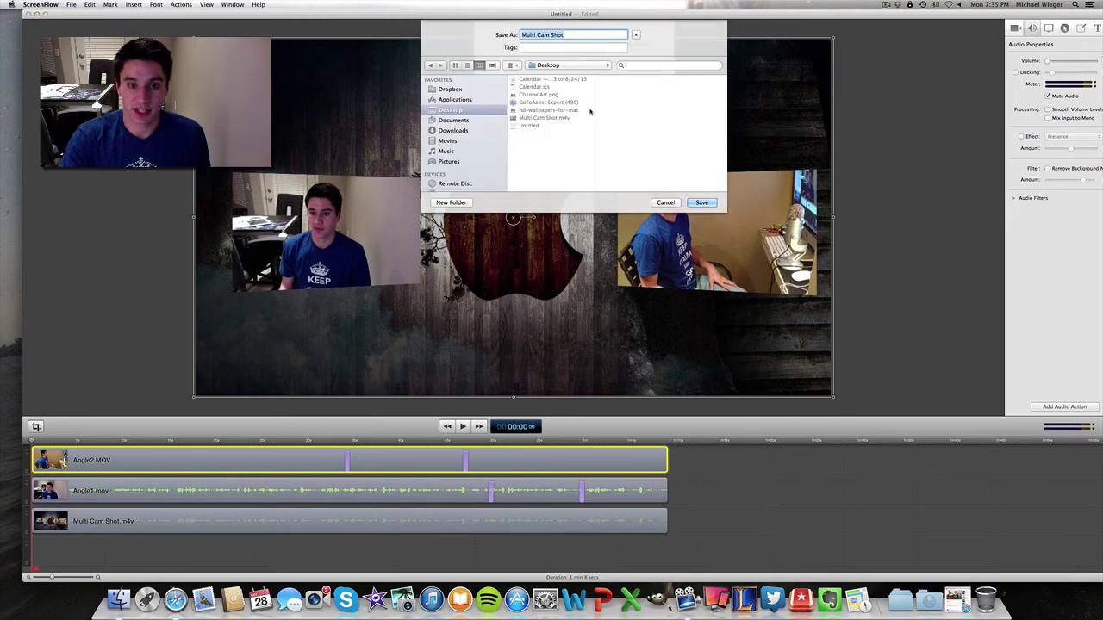
text(Final)
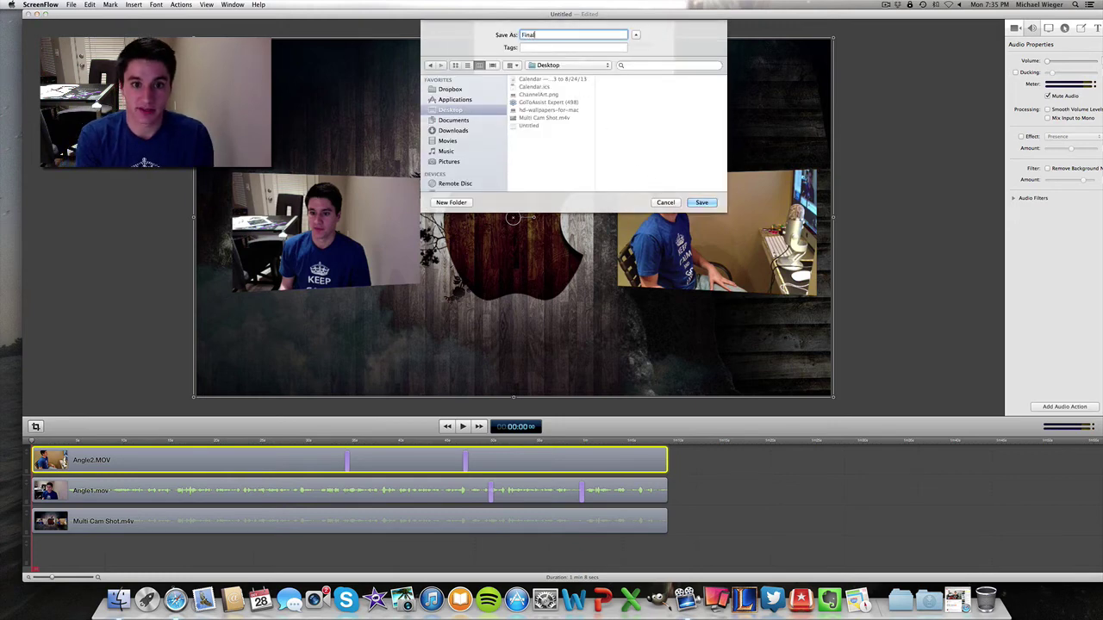
text( Video)
key(Return)
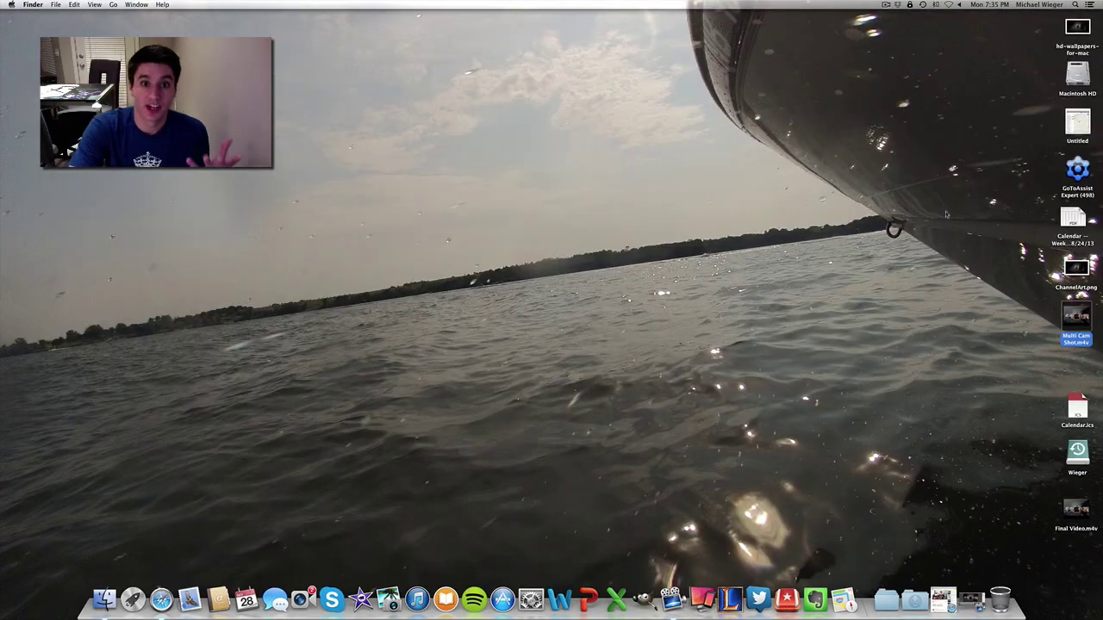
- Open Final Video.m4v with QuickTime Player, raise the volume, and play it
drag(1078, 509, 945, 390)
right_click(946, 390)
mouse_move(958, 393)
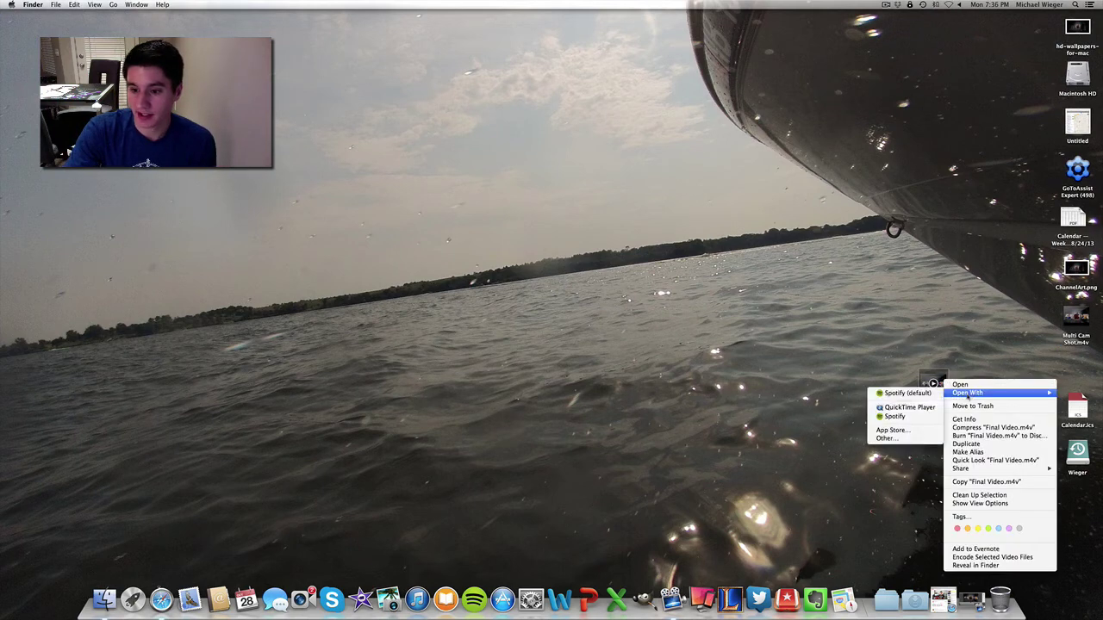
click(915, 406)
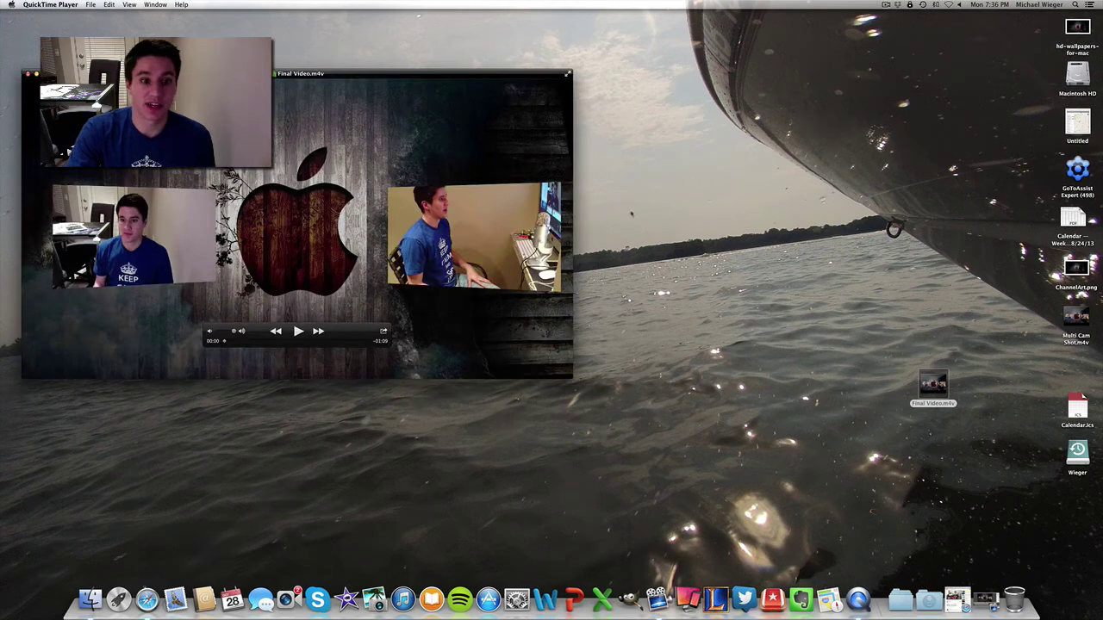
key(XF86AudioRaiseVolume)
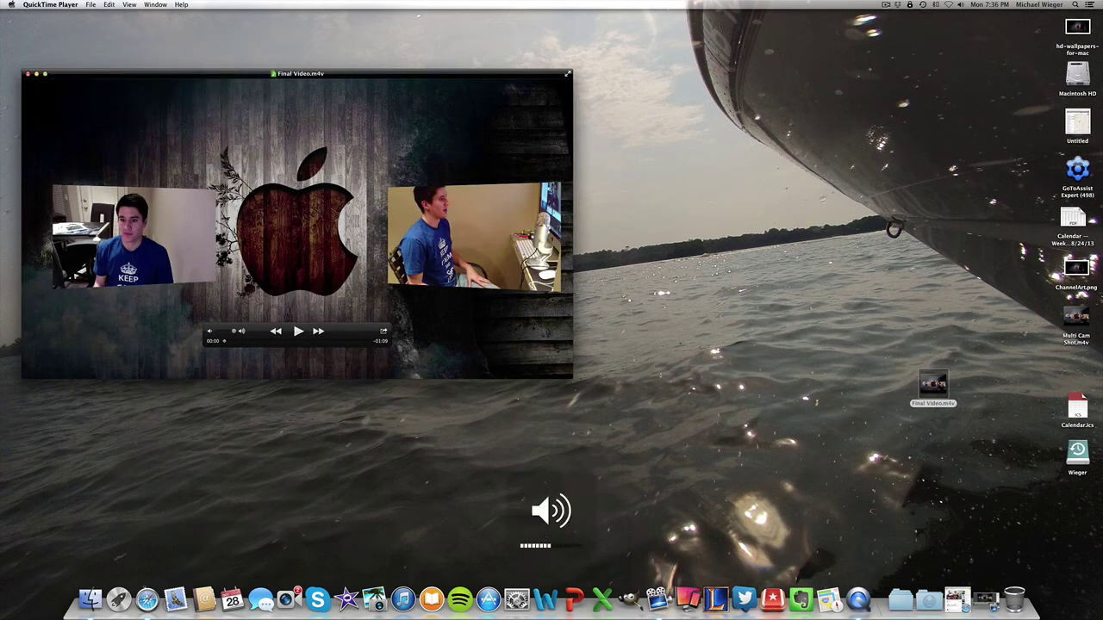
click(298, 332)
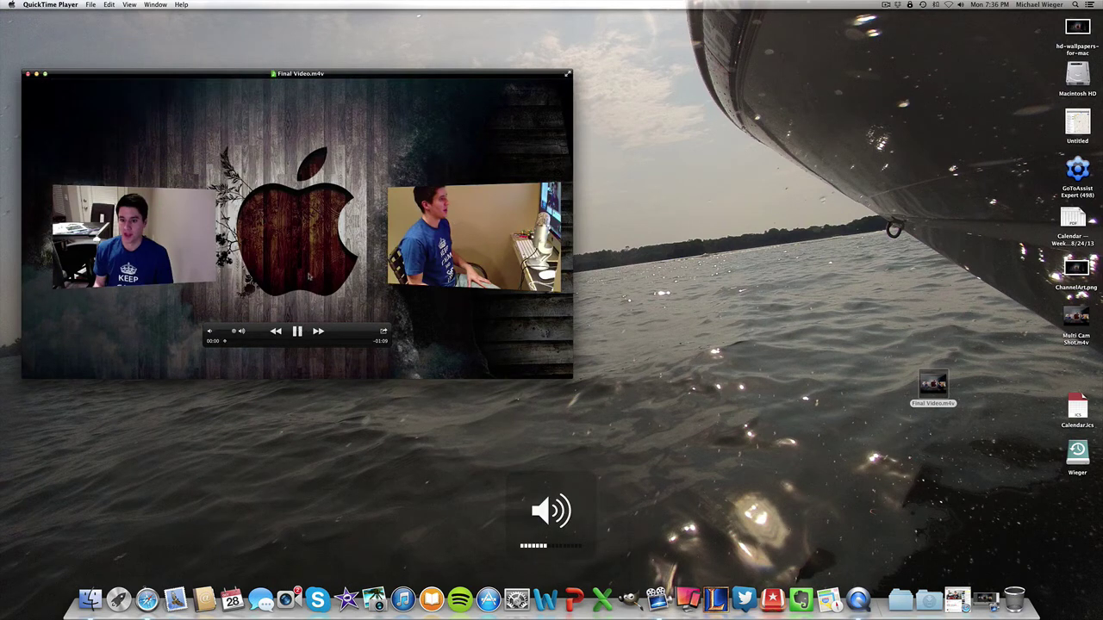